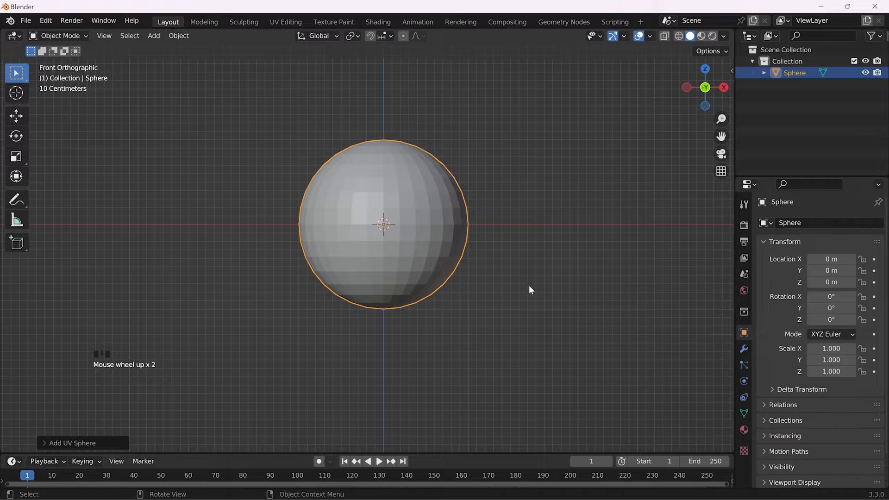
- Scale the UV sphere down uniformly to about 0.475
{"action": "key", "text": "s"}
{"action": "left_click", "coordinate": [460, 259]}
{"action": "scroll", "coordinate": [405, 245], "scroll_direction": "up", "scroll_amount": 1}
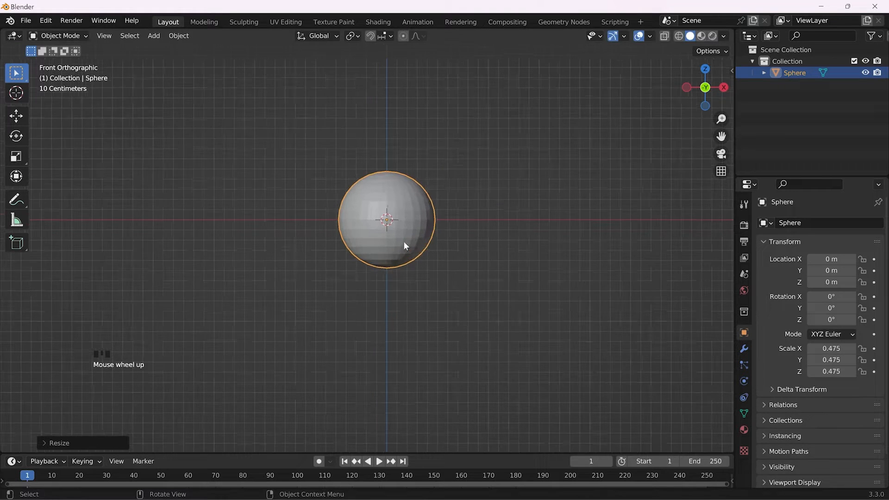
- In Edit Mode with X-ray on, extrude the sphere's three middle vertex rings outward by scaling about 1.10 with Z locked
{"action": "scroll", "coordinate": [408, 243], "scroll_direction": "up", "scroll_amount": 2}
{"action": "key", "text": "Tab"}
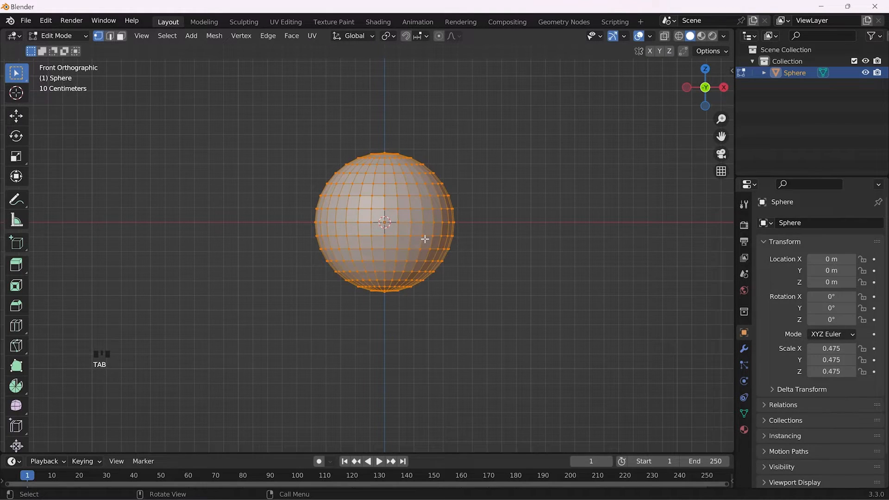
{"action": "key", "text": "alt+z"}
{"action": "left_click_drag", "start_coordinate": [300, 200], "coordinate": [473, 241]}
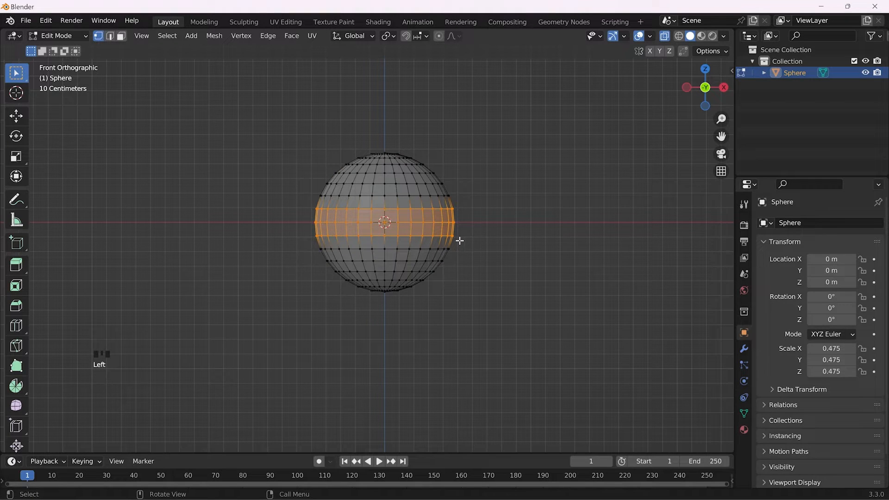
{"action": "key", "text": "e"}
{"action": "key", "text": "s"}
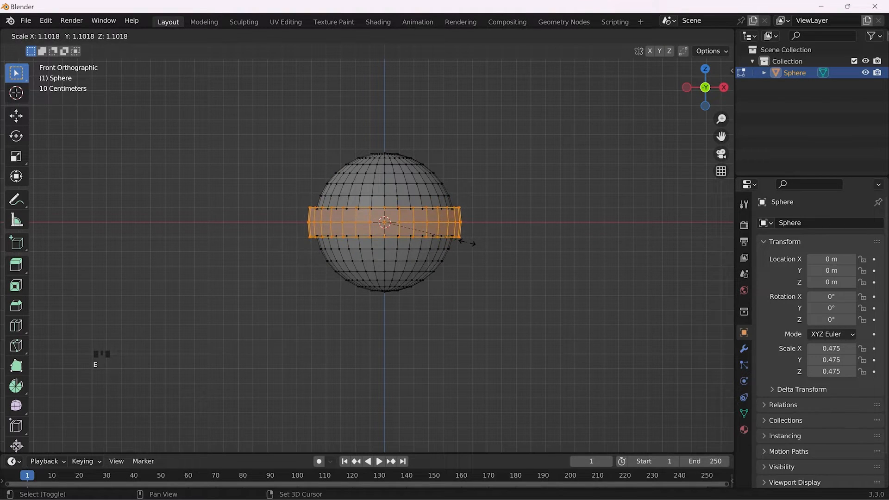
{"action": "key", "text": "shift+z"}
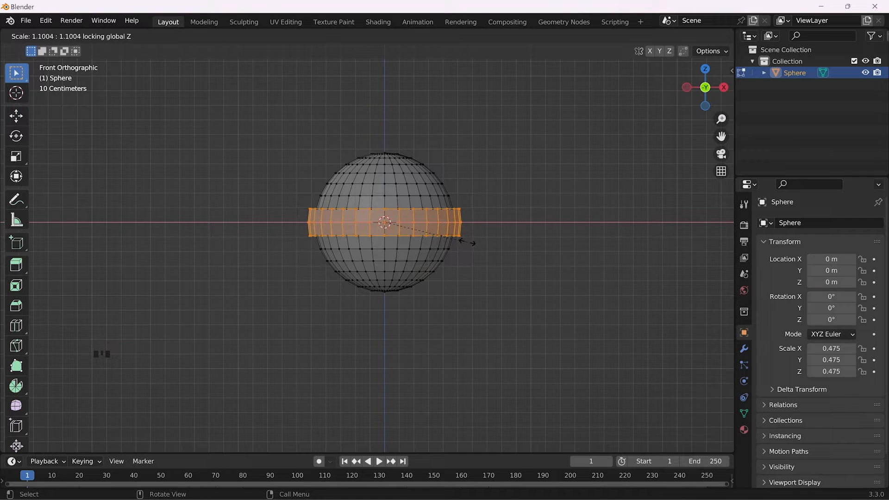
{"action": "left_click", "coordinate": [466, 242]}
- Return to Object Mode with X-ray off and shade the sphere smooth
{"action": "key", "text": "Tab"}
{"action": "key", "text": "ctrl+2"}
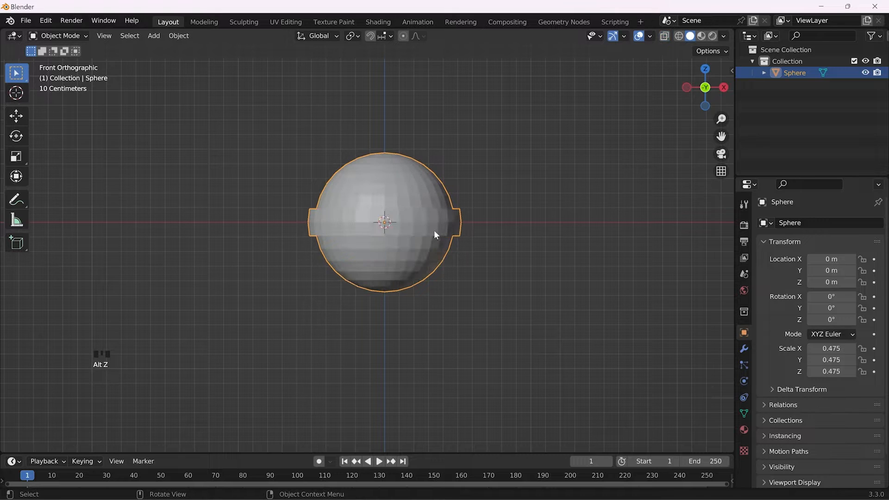
{"action": "right_click", "coordinate": [434, 230]}
{"action": "left_click", "coordinate": [434, 229]}
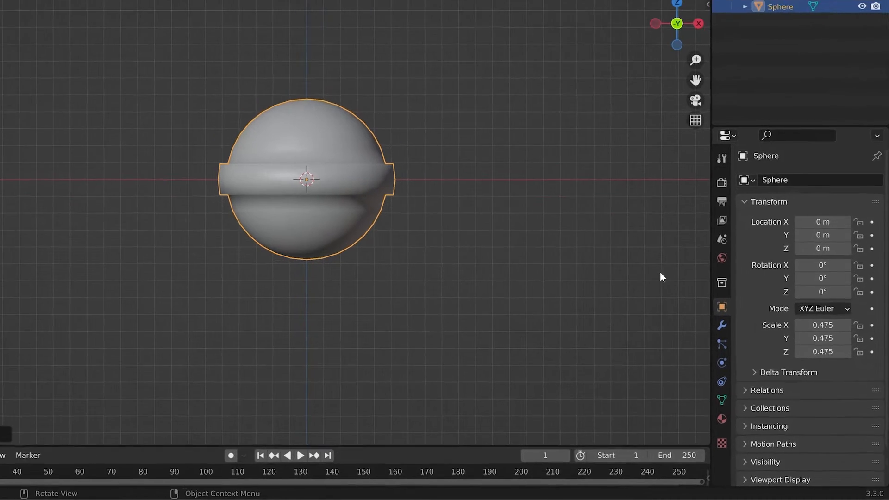
- Add a Subdivision Surface modifier to the sphere with viewport level 2
{"action": "left_click", "coordinate": [744, 349]}
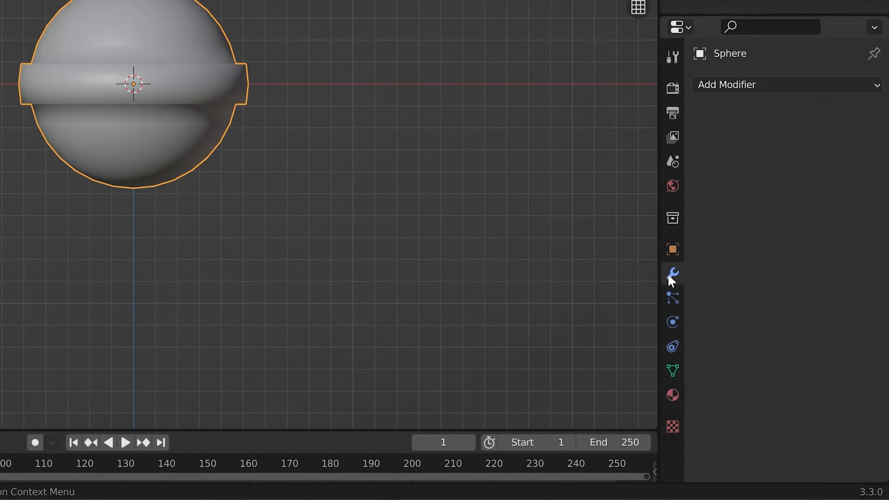
{"action": "left_click", "coordinate": [724, 79]}
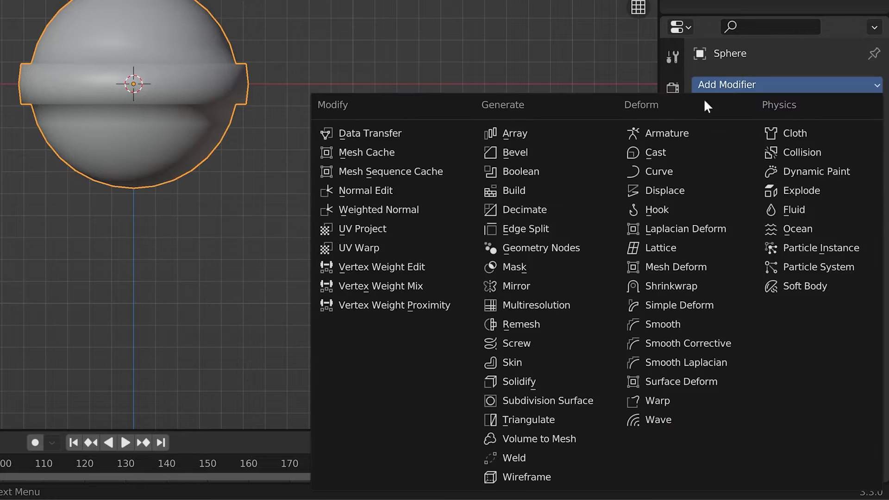
{"action": "left_click", "coordinate": [568, 401]}
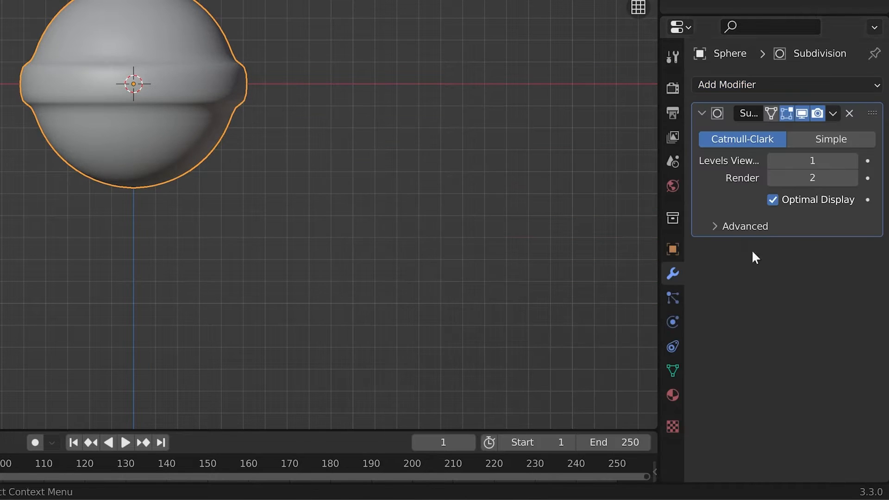
{"action": "left_click", "coordinate": [854, 162]}
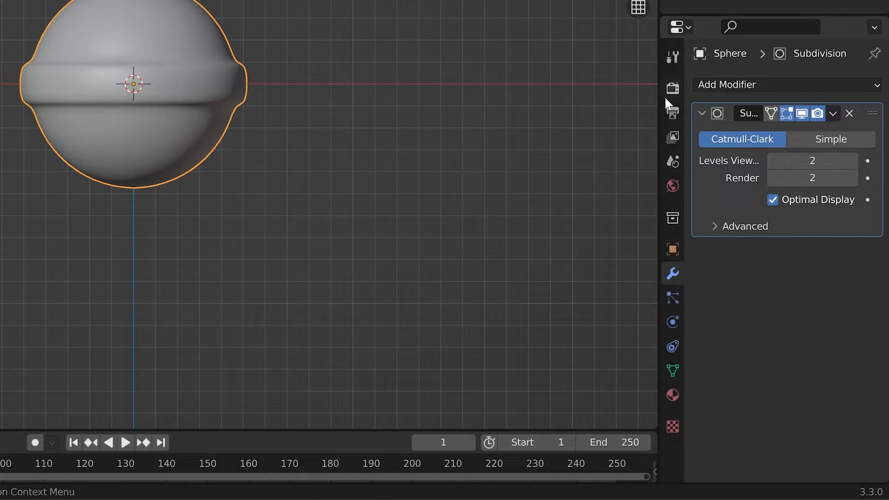
{"action": "left_click", "coordinate": [702, 113]}
- Add a Bevel modifier with 5 segments to the sphere and place it above the Subdivision modifier in the stack
{"action": "left_click", "coordinate": [714, 85]}
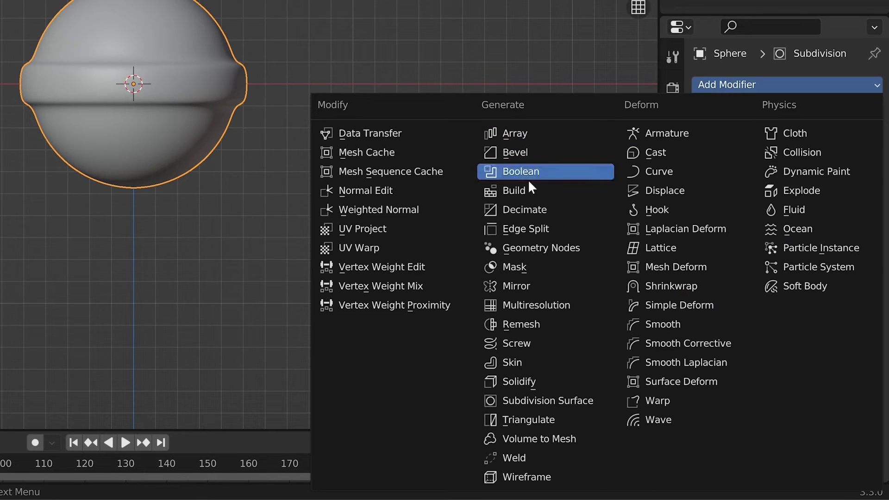
{"action": "left_click", "coordinate": [538, 157]}
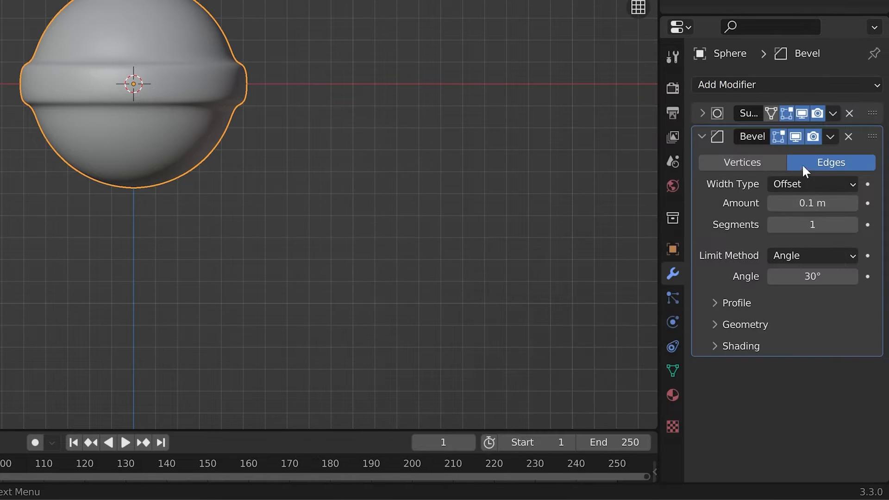
{"action": "left_click", "coordinate": [853, 225]}
{"action": "left_click", "coordinate": [853, 225]}
{"action": "left_click", "coordinate": [853, 225]}
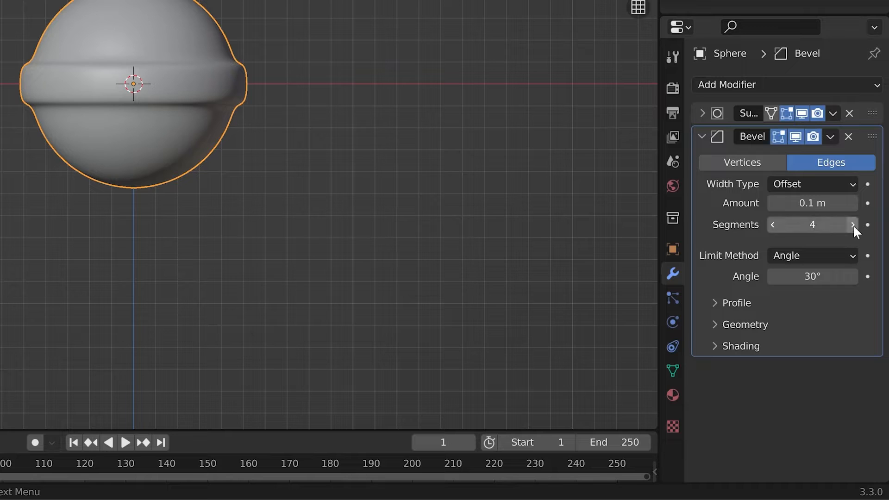
{"action": "left_click", "coordinate": [853, 225]}
{"action": "left_click", "coordinate": [853, 225]}
{"action": "left_click", "coordinate": [772, 225]}
{"action": "left_click", "coordinate": [704, 136]}
{"action": "left_click_drag", "start_coordinate": [873, 137], "coordinate": [865, 107]}
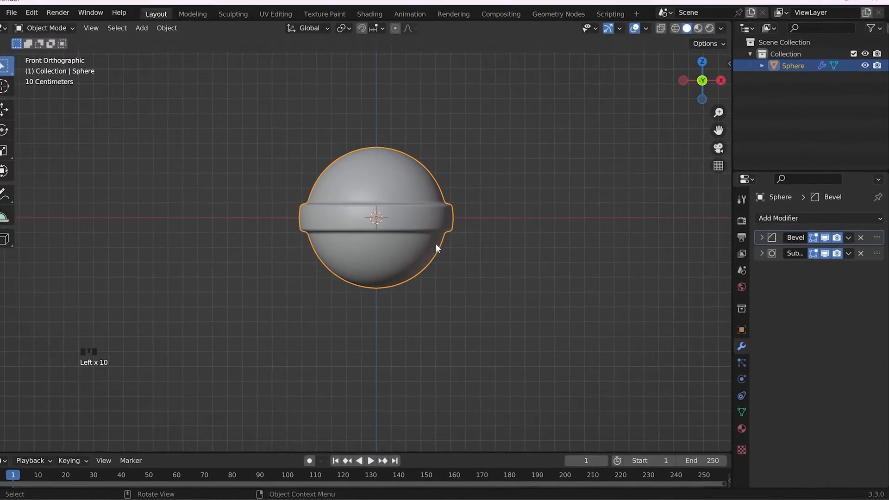
- Add a cylinder mesh and scale it down uniformly to about 0.09
{"action": "middle_click_drag", "start_coordinate": [428, 284], "coordinate": [436, 242], "text": "shift"}
{"action": "key", "text": "shift+a"}
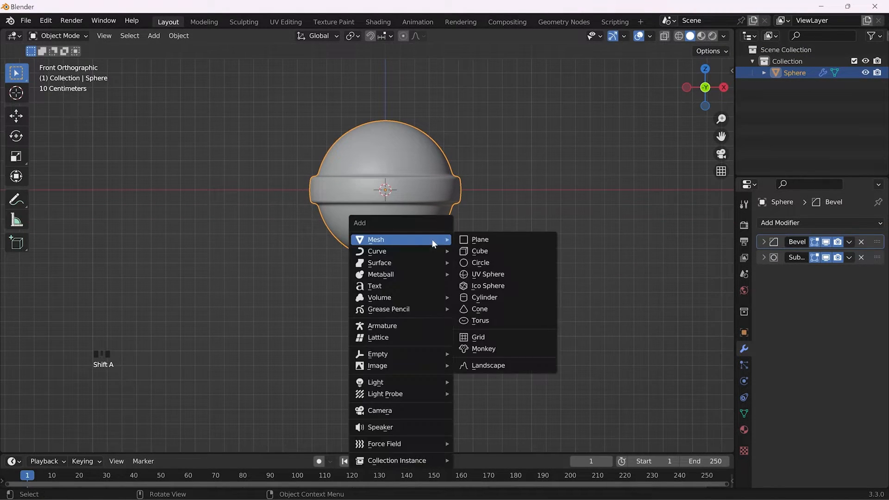
{"action": "left_click", "coordinate": [510, 297]}
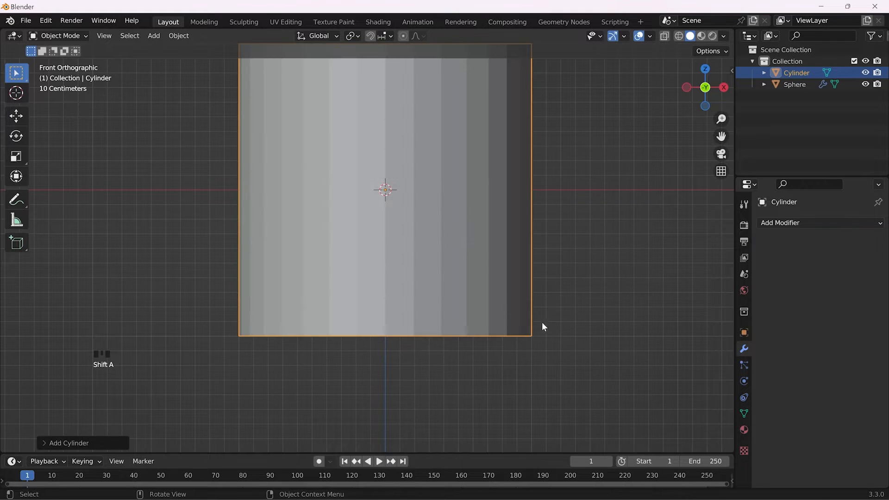
{"action": "key", "text": "s"}
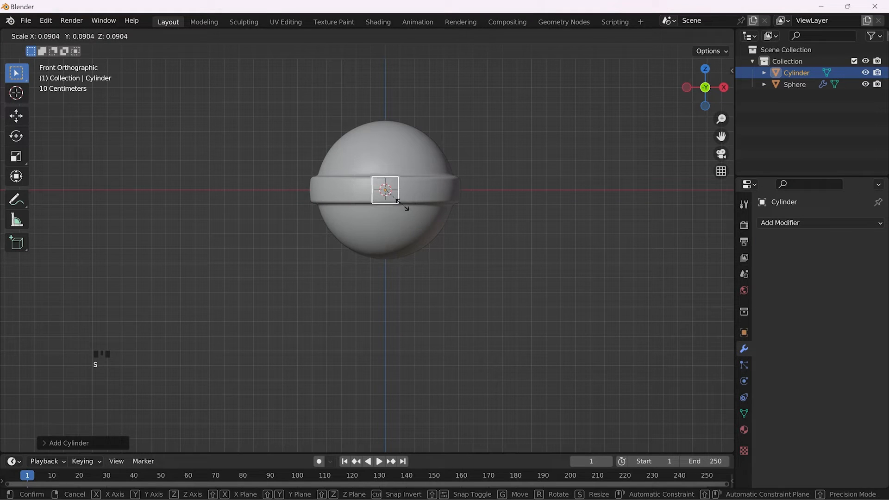
{"action": "left_click", "coordinate": [407, 204]}
- Stretch the cylinder along Z to about 16 times its height to form a thin stick
{"action": "scroll", "coordinate": [408, 213], "scroll_direction": "down", "scroll_amount": 2}
{"action": "scroll", "coordinate": [407, 223], "scroll_direction": "down", "scroll_amount": 3}
{"action": "key", "text": "s"}
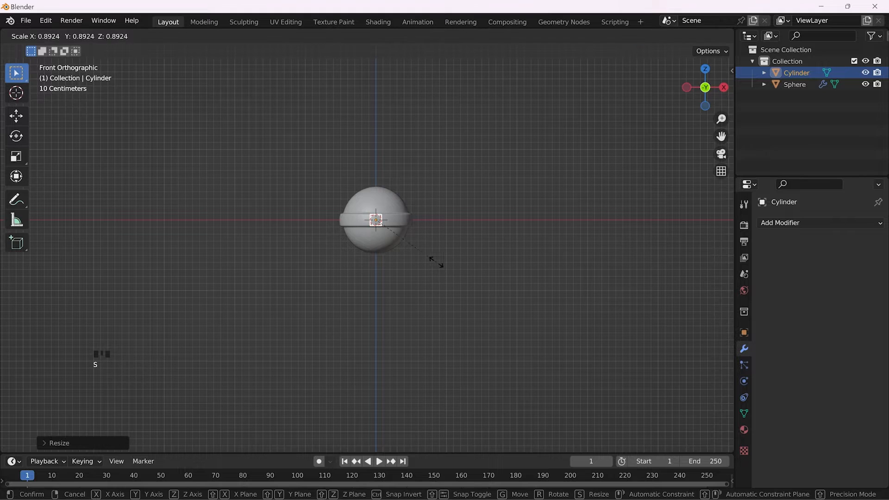
{"action": "key", "text": "Escape"}
{"action": "middle_click_drag", "start_coordinate": [429, 262], "coordinate": [389, 215], "text": "shift"}
{"action": "key", "text": "s"}
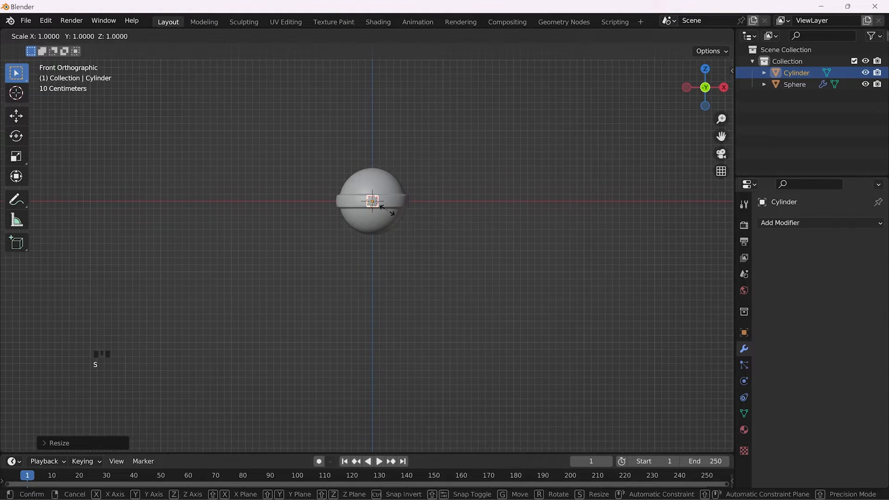
{"action": "key", "text": "z"}
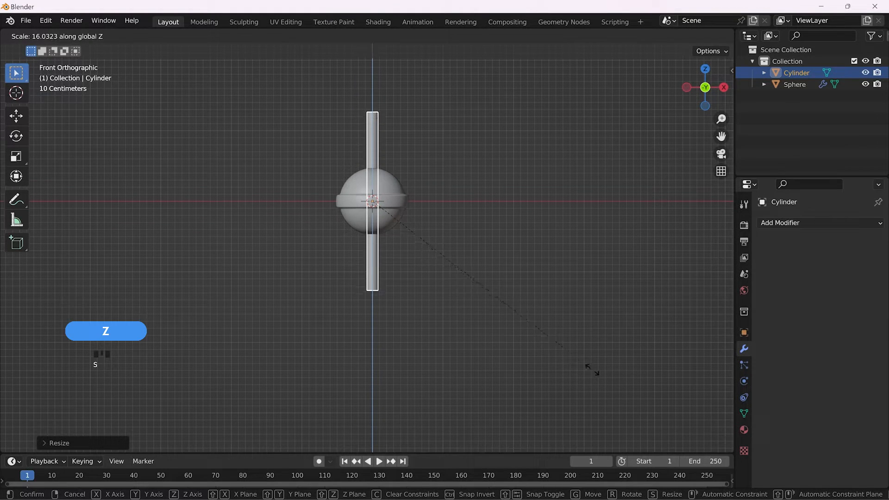
{"action": "left_click", "coordinate": [610, 377]}
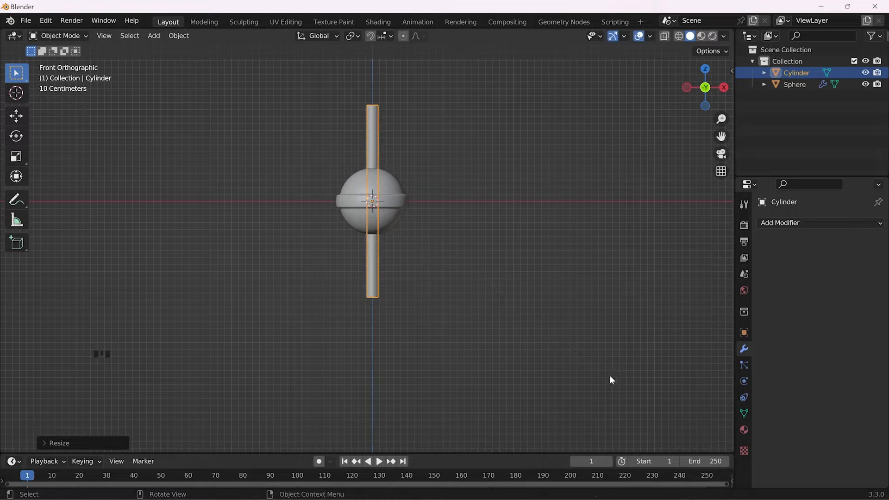
{"action": "key", "text": "s"}
{"action": "left_click", "coordinate": [575, 361]}
- Move the stick down along Z until its upper end lies just below the sphere's centre
{"action": "key", "text": "g"}
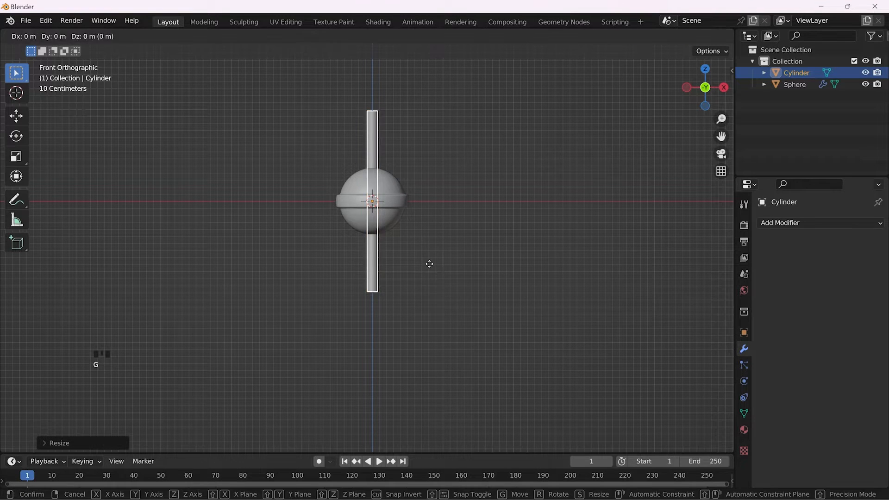
{"action": "key", "text": "z"}
{"action": "left_click", "coordinate": [458, 359]}
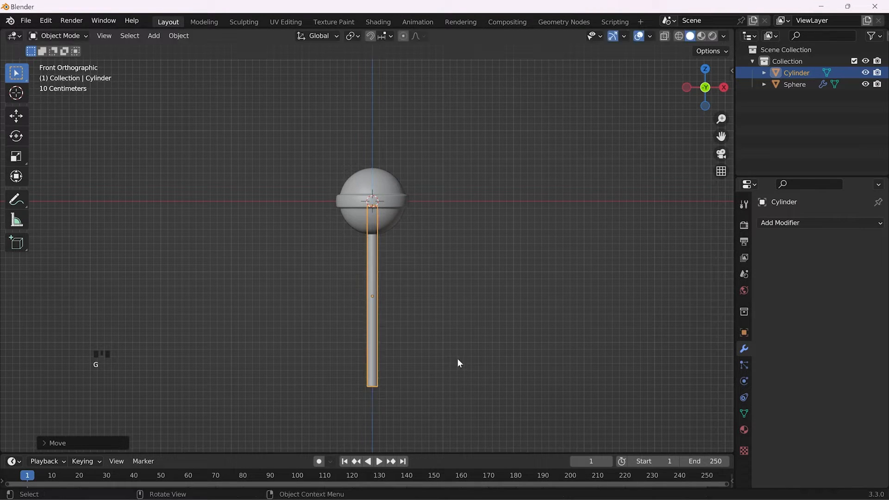
- Shorten the stick along Z to about 0.83 of its length and raise it about 0.18 m along Z into the sphere
{"action": "key", "text": "s"}
{"action": "key", "text": "z"}
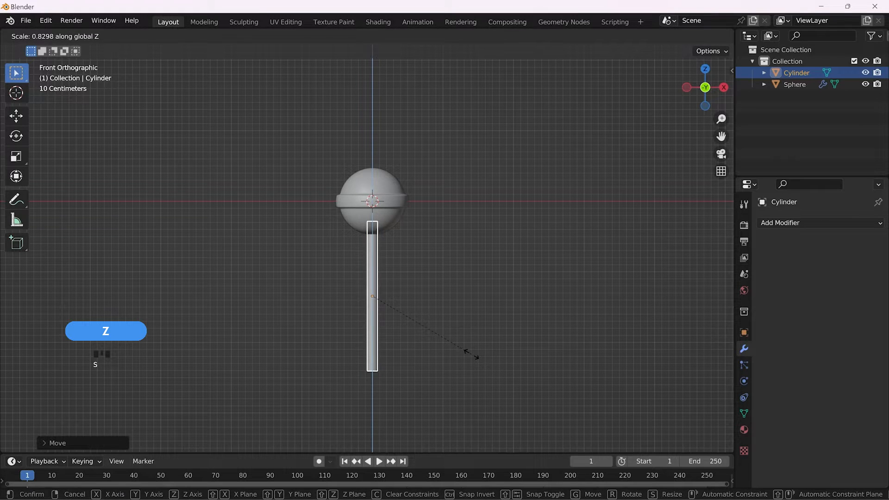
{"action": "left_click", "coordinate": [471, 353]}
{"action": "key", "text": "g"}
{"action": "key", "text": "z"}
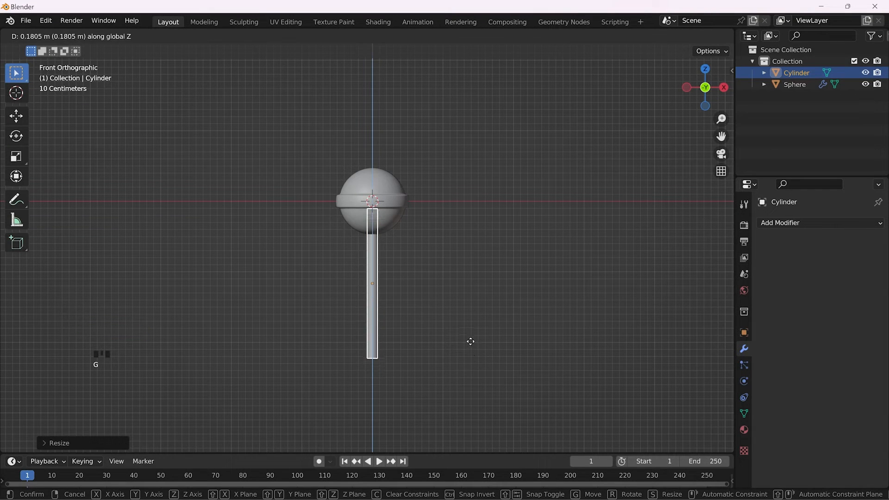
{"action": "left_click", "coordinate": [471, 342]}
- Apply the stick's scale and shade it smooth
{"action": "middle_click_drag", "start_coordinate": [413, 310], "coordinate": [405, 274]}
{"action": "scroll", "coordinate": [386, 310], "scroll_direction": "up", "scroll_amount": 1}
{"action": "scroll", "coordinate": [385, 311], "scroll_direction": "up", "scroll_amount": 2}
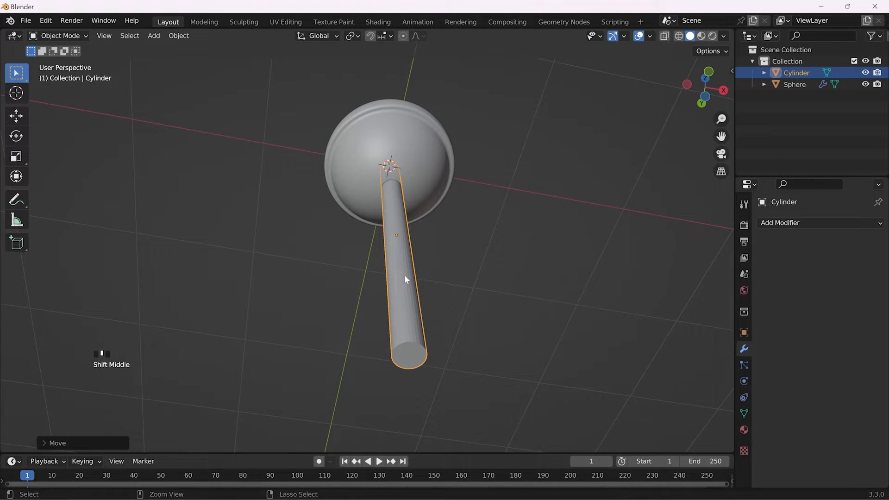
{"action": "key", "text": "ctrl+a"}
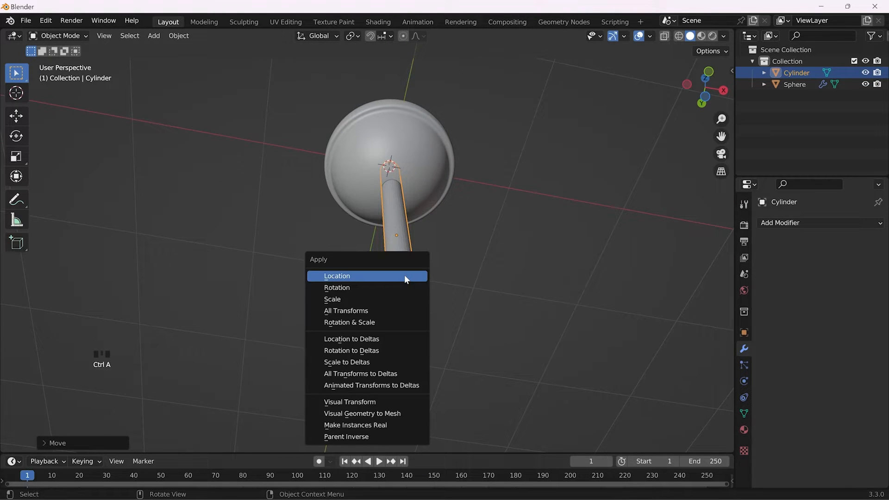
{"action": "left_click", "coordinate": [398, 299]}
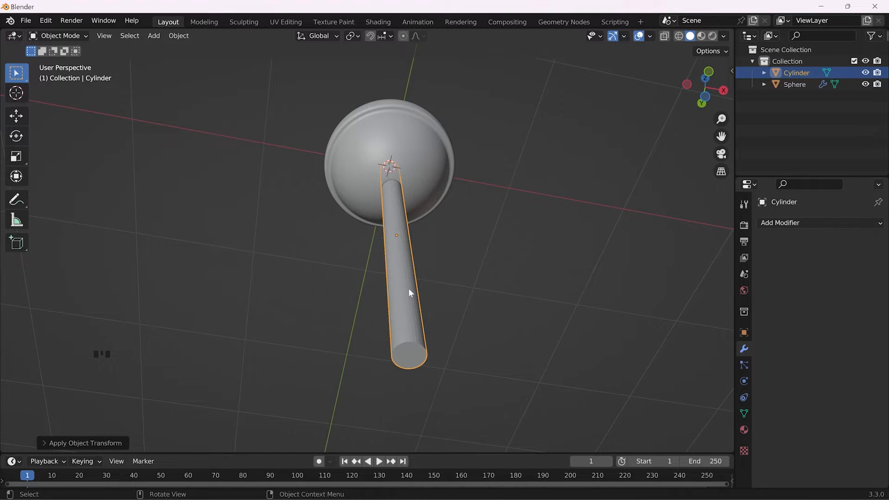
{"action": "right_click", "coordinate": [408, 289]}
{"action": "left_click", "coordinate": [408, 283]}
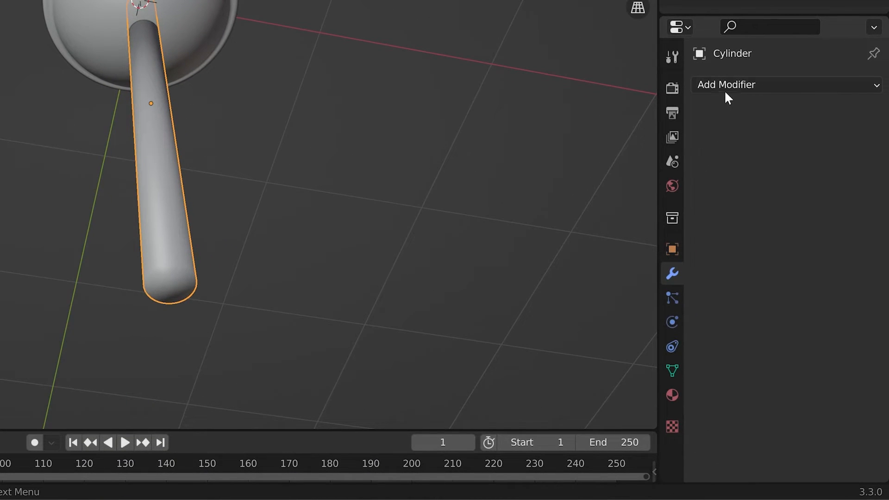
- Add a Bevel modifier to the stick with 5 segments and an amount of 0.01 m
{"action": "left_click", "coordinate": [730, 86]}
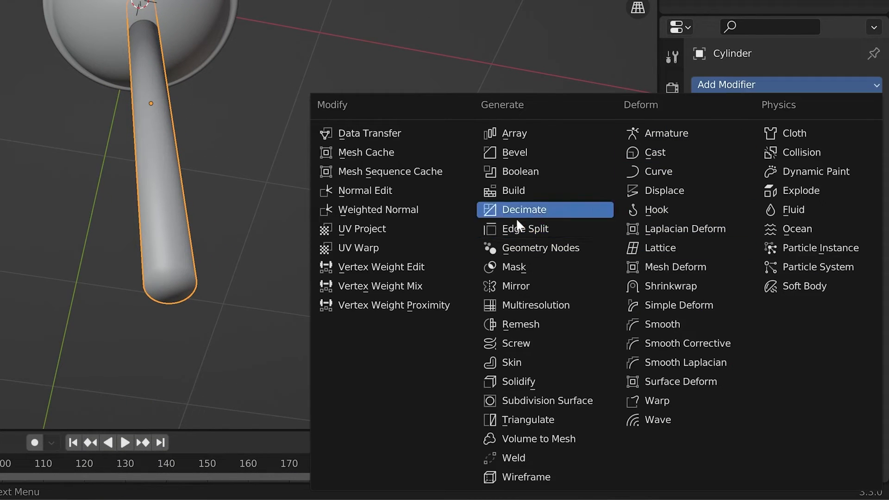
{"action": "left_click", "coordinate": [534, 154]}
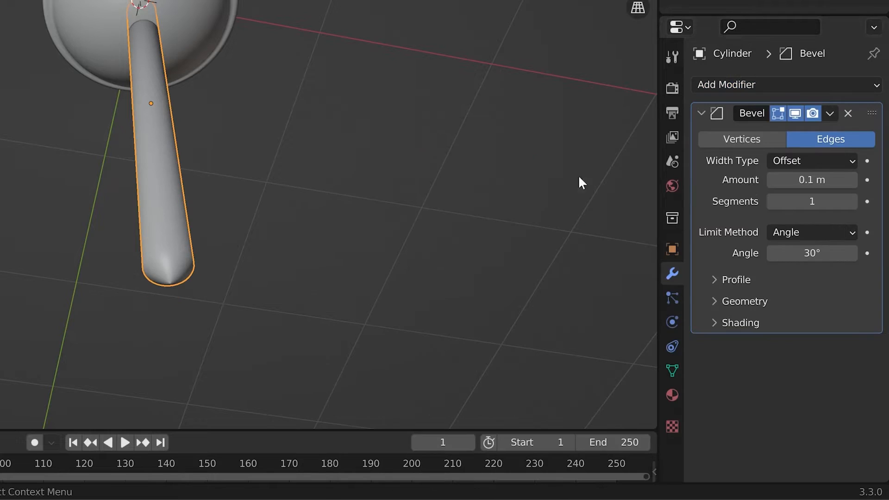
{"action": "left_click", "coordinate": [852, 201]}
{"action": "left_click", "coordinate": [852, 201]}
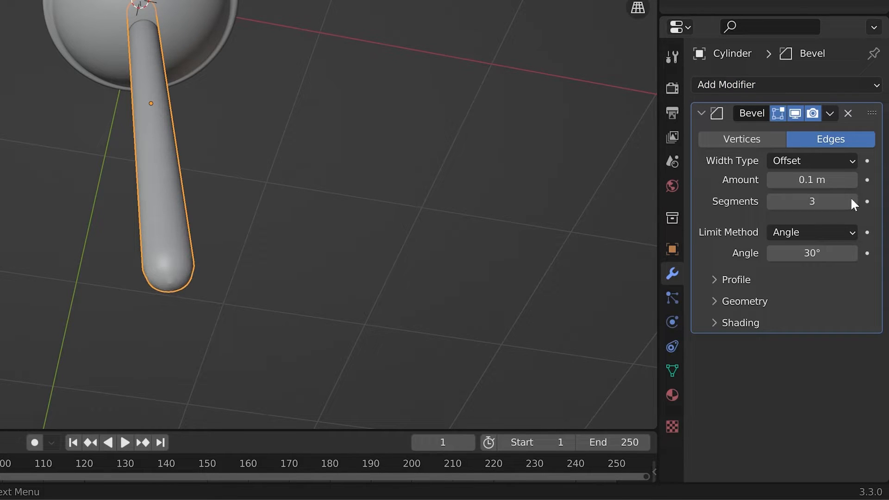
{"action": "left_click", "coordinate": [852, 201]}
{"action": "left_click", "coordinate": [852, 201]}
{"action": "left_click", "coordinate": [804, 181]}
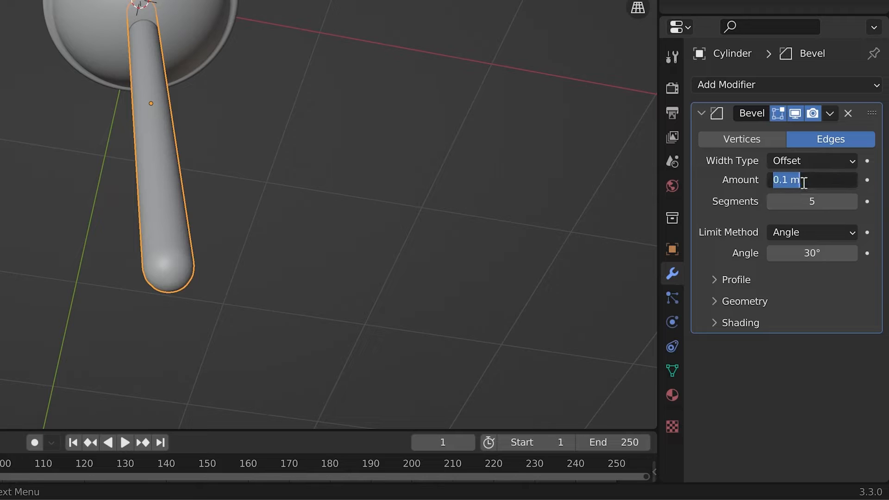
{"action": "type", "text": ".01"}
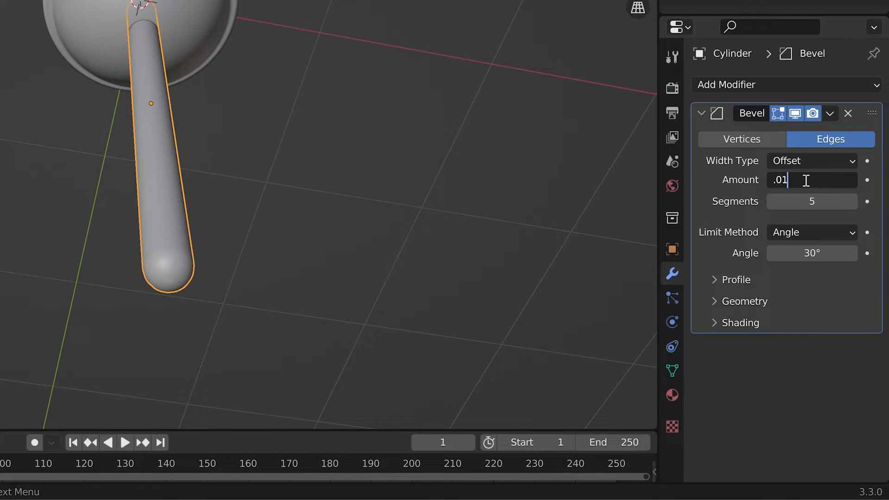
{"action": "key", "text": "Return"}
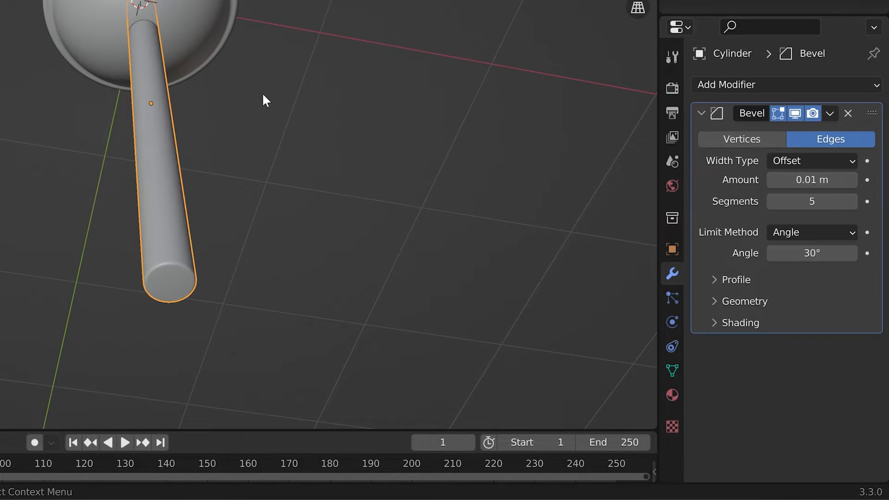
- Add a Subdivision Surface modifier to the stick after the Bevel and raise its viewport level by one
{"action": "middle_click_drag", "start_coordinate": [264, 99], "coordinate": [238, 153]}
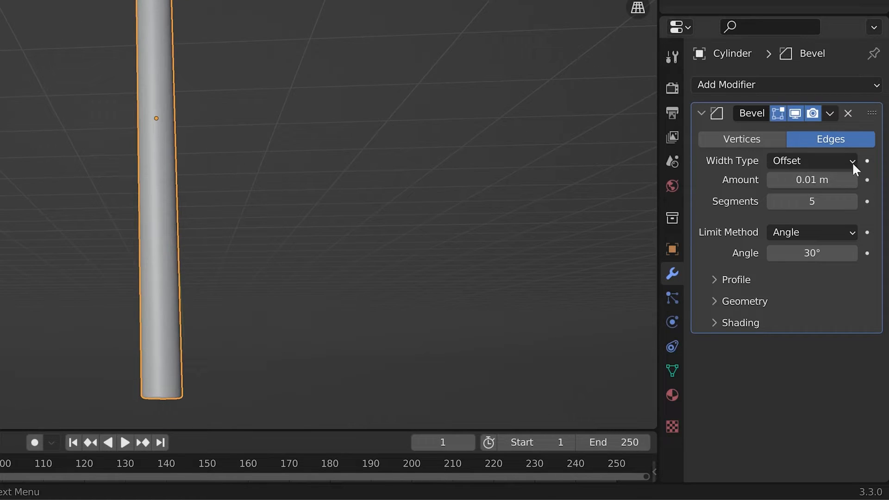
{"action": "left_click", "coordinate": [698, 112]}
{"action": "left_click", "coordinate": [717, 86]}
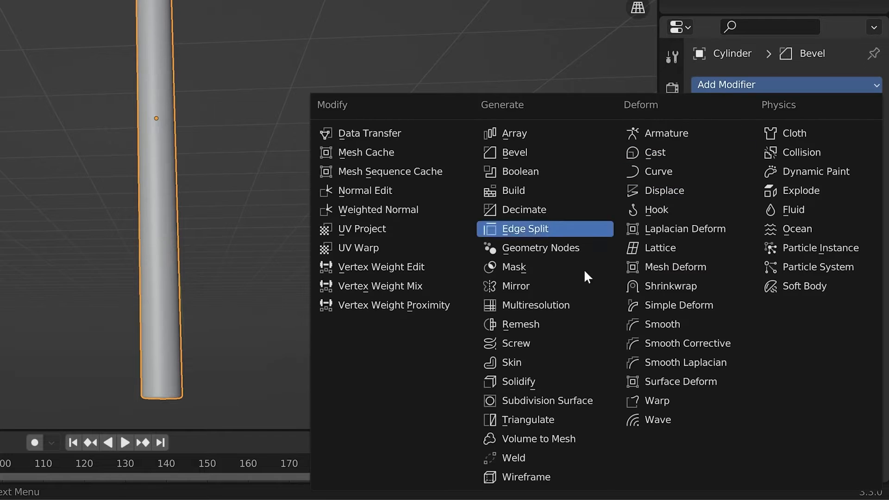
{"action": "left_click", "coordinate": [579, 401]}
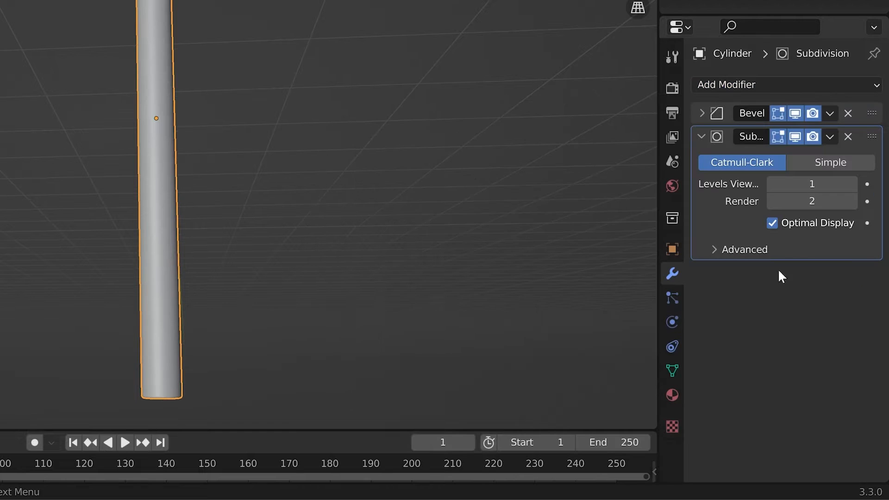
{"action": "left_click", "coordinate": [851, 185]}
{"action": "left_click", "coordinate": [702, 137]}
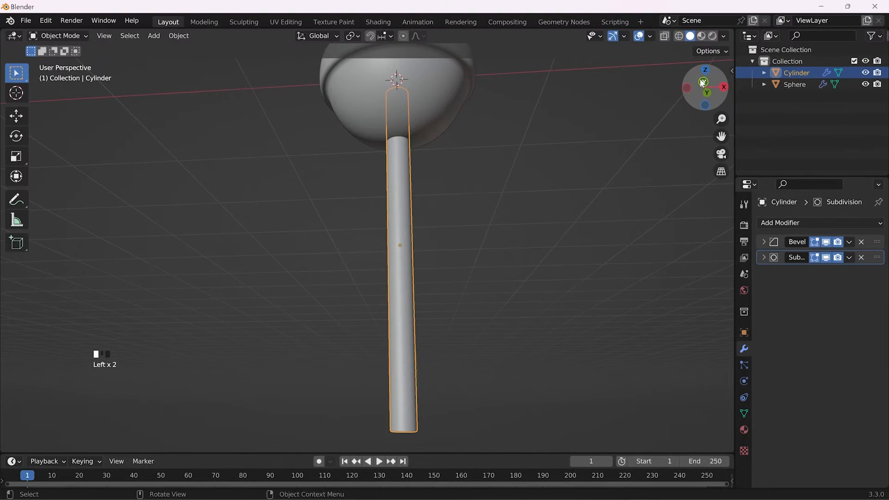
- Show the whole lollipop in front orthographic view with nothing selected
{"action": "left_click", "coordinate": [708, 84]}
{"action": "scroll", "coordinate": [505, 224], "scroll_direction": "down", "scroll_amount": 2}
{"action": "left_click", "coordinate": [479, 211]}
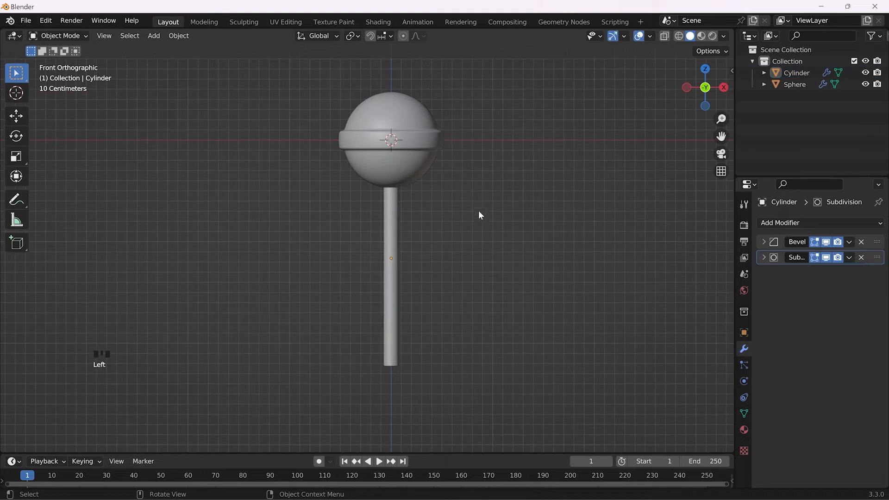
{"action": "middle_click_drag", "start_coordinate": [479, 210], "coordinate": [497, 245], "text": "shift"}
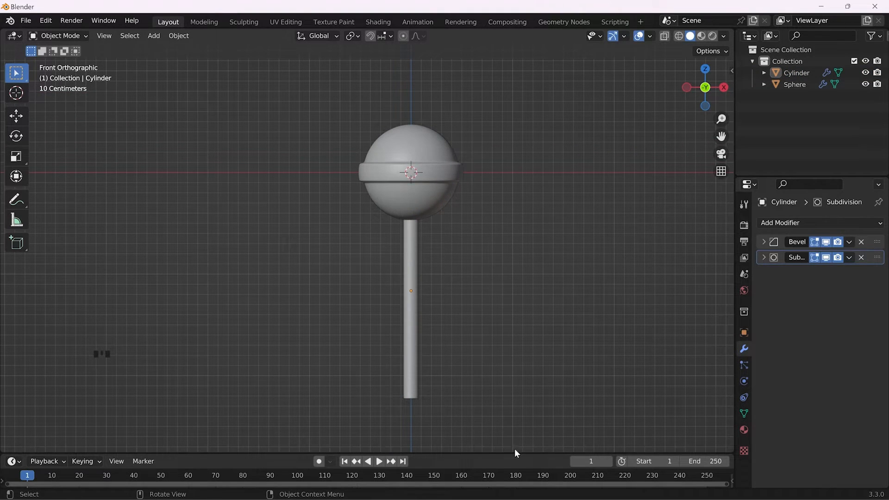
- Enlarge the timeline area to about half the window height and change it to a Shader Editor
{"action": "left_click_drag", "start_coordinate": [516, 453], "coordinate": [513, 233]}
{"action": "middle_click_drag", "start_coordinate": [487, 101], "coordinate": [477, 151], "text": "shift"}
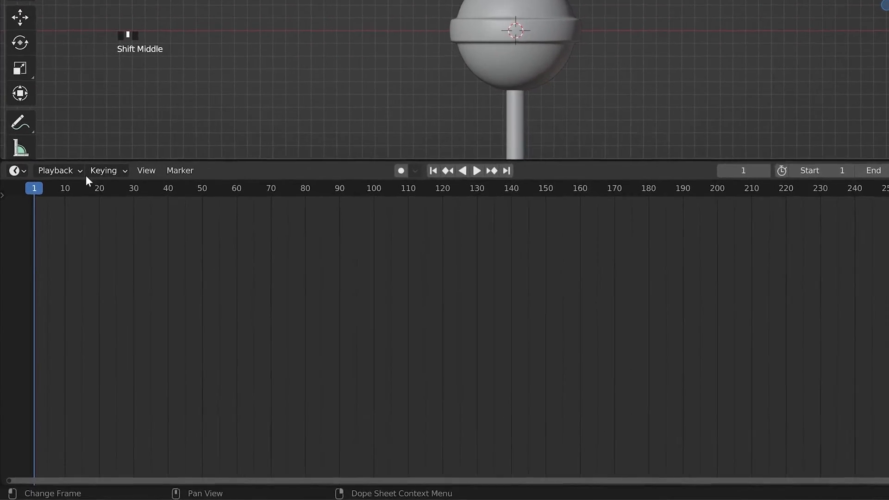
{"action": "left_click", "coordinate": [17, 170]}
{"action": "left_click", "coordinate": [55, 171]}
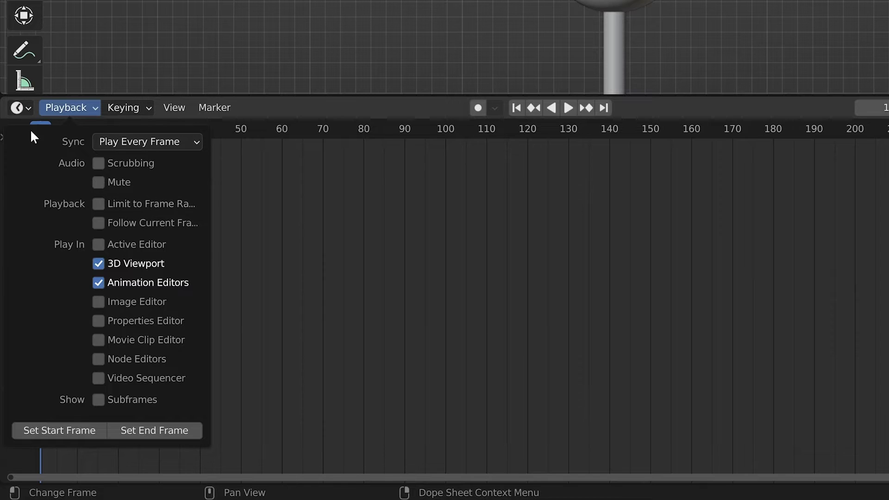
{"action": "left_click", "coordinate": [23, 112]}
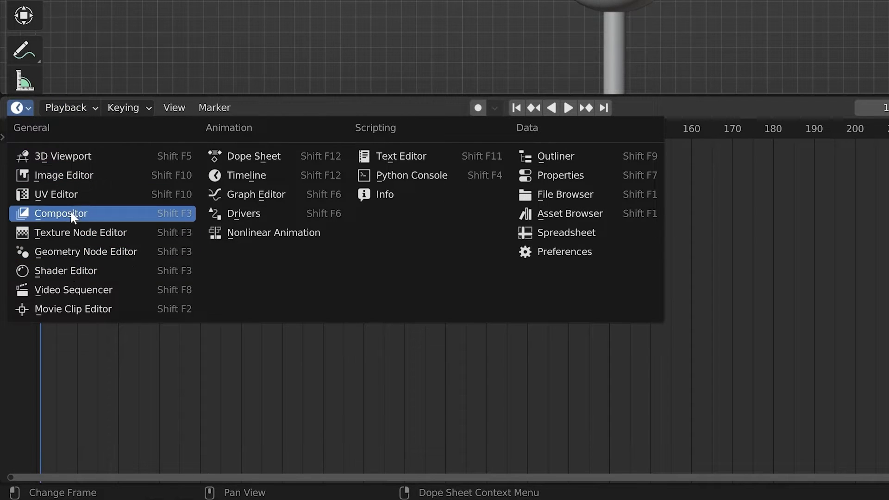
{"action": "left_click", "coordinate": [69, 271]}
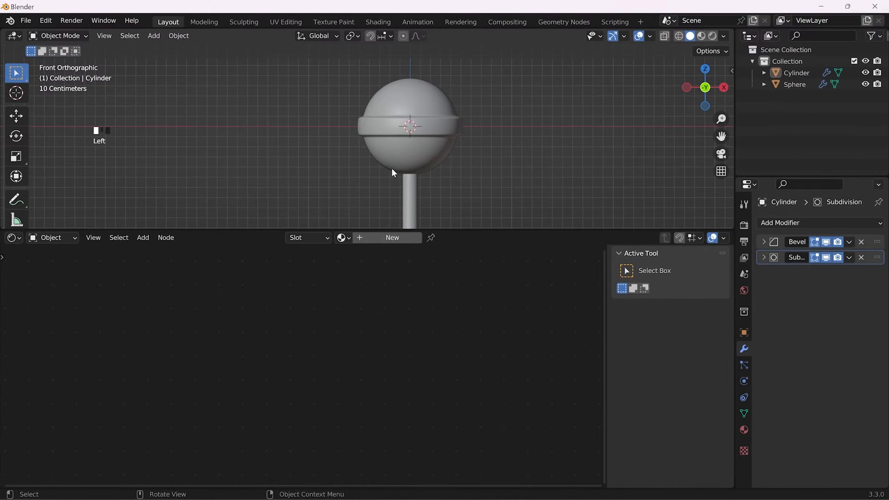
- Switch the viewport to Material Preview shading and create a new material on the sphere
{"action": "left_click", "coordinate": [526, 53]}
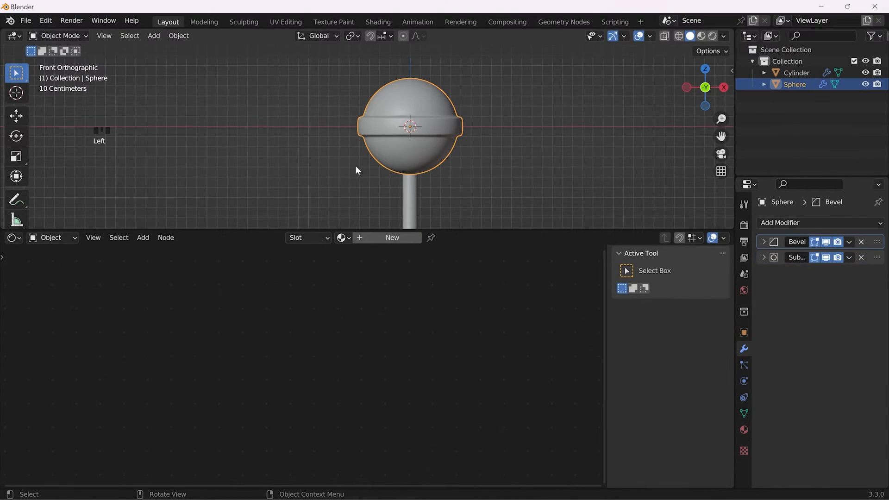
{"action": "left_click", "coordinate": [702, 37]}
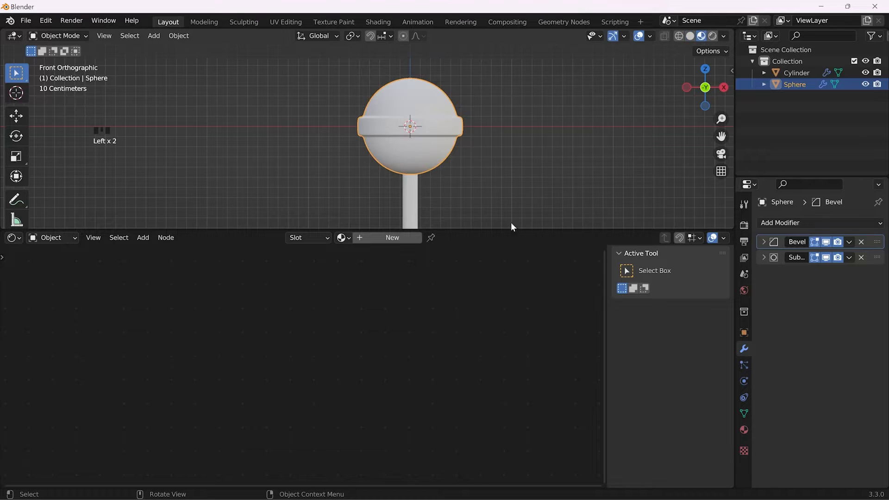
{"action": "left_click", "coordinate": [400, 238]}
{"action": "middle_click_drag", "start_coordinate": [333, 380], "coordinate": [405, 336], "text": "shift"}
{"action": "scroll", "coordinate": [409, 320], "scroll_direction": "up", "scroll_amount": 3}
{"action": "scroll", "coordinate": [399, 330], "scroll_direction": "up", "scroll_amount": 2}
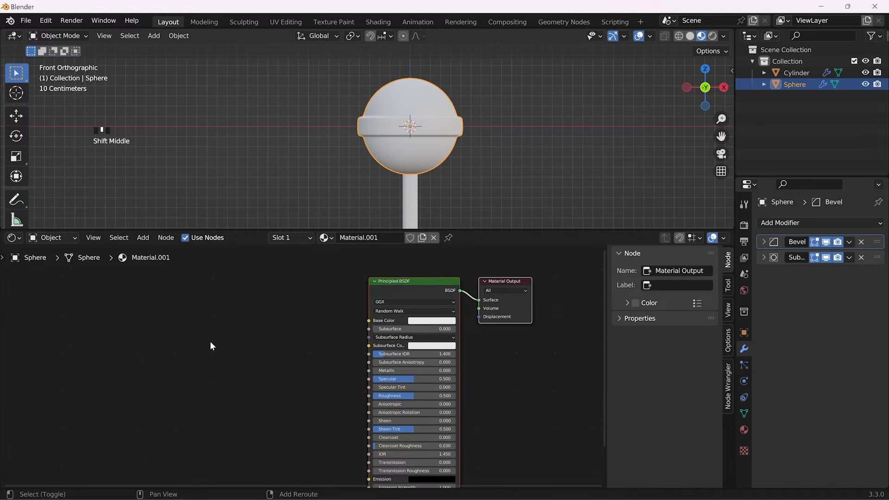
- Add a Noise Texture node to the sphere's material, well to the left of the Principled BSDF
{"action": "key", "text": "shift+a"}
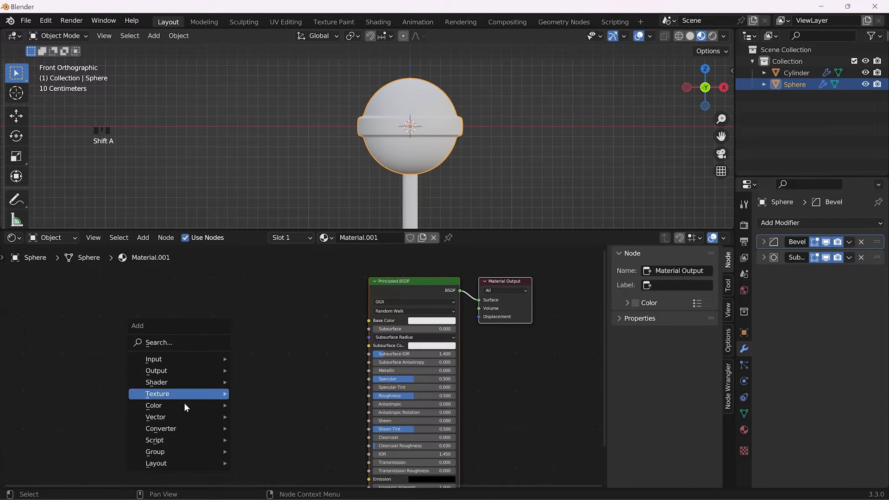
{"action": "mouse_move", "coordinate": [214, 387]}
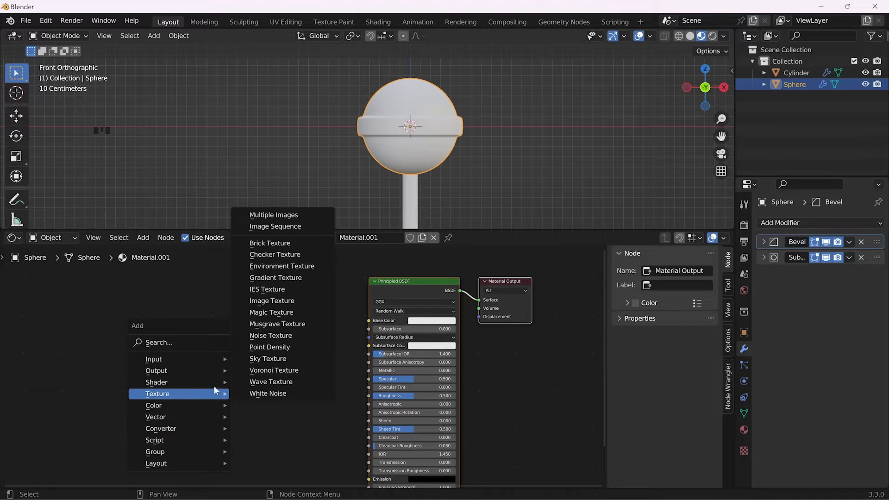
{"action": "left_click", "coordinate": [271, 335]}
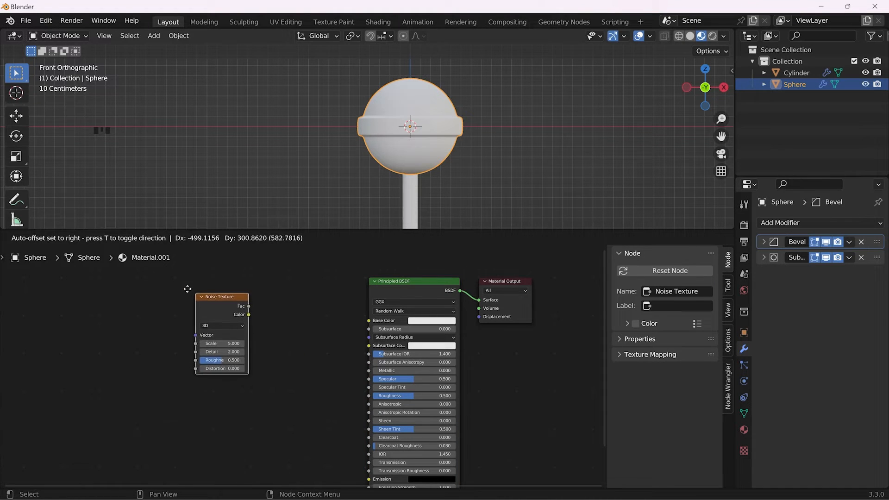
{"action": "left_click", "coordinate": [164, 281]}
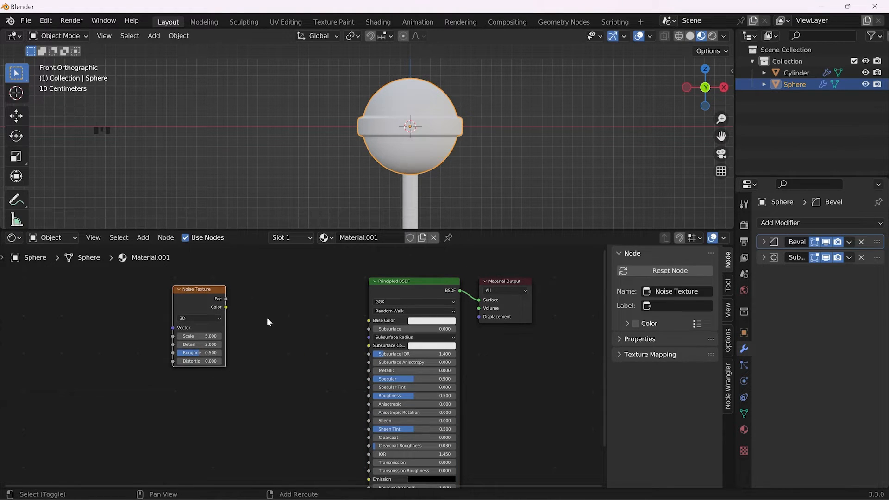
- Insert a ColorRamp between the noise and the shader, linking noise Fac to its Fac and its Color to Base Color
{"action": "key", "text": "shift+a"}
{"action": "mouse_move", "coordinate": [262, 354]}
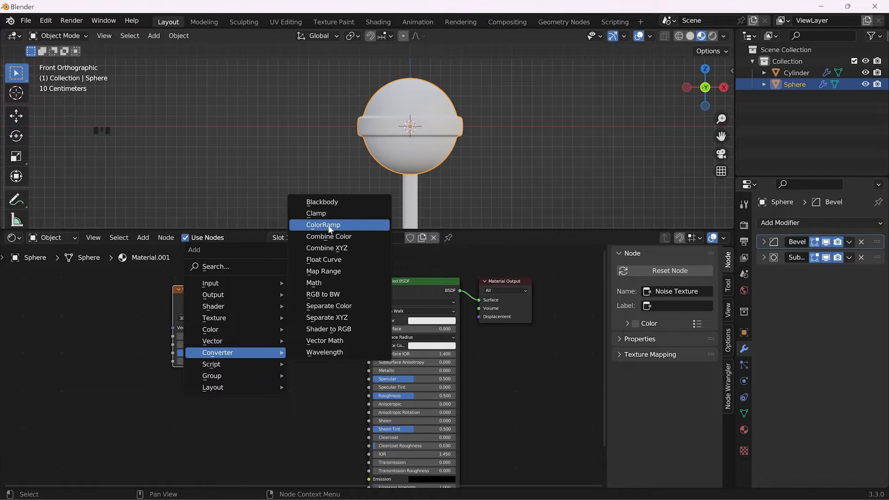
{"action": "left_click", "coordinate": [324, 224]}
{"action": "left_click", "coordinate": [252, 281]}
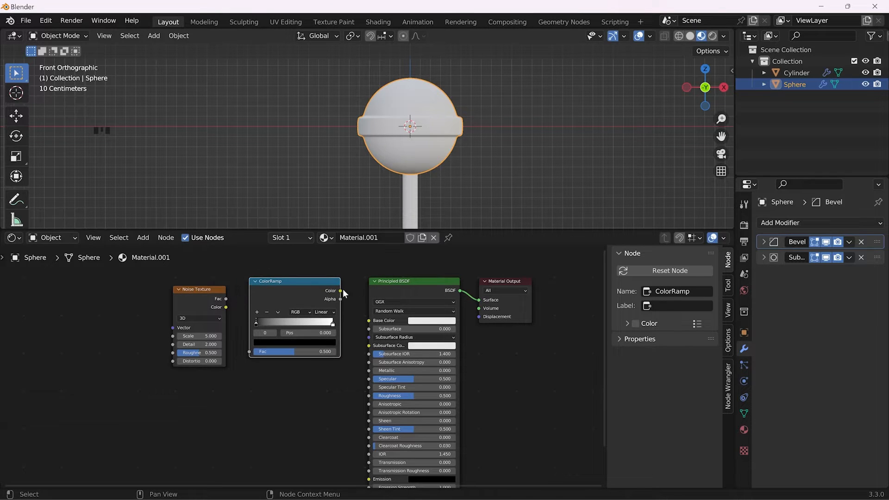
{"action": "left_click_drag", "start_coordinate": [341, 291], "coordinate": [369, 320]}
{"action": "mouse_move", "coordinate": [226, 299]}
{"action": "left_mouse_down"}
{"action": "mouse_move", "coordinate": [252, 307]}
{"action": "mouse_move", "coordinate": [253, 351]}
{"action": "left_mouse_up"}
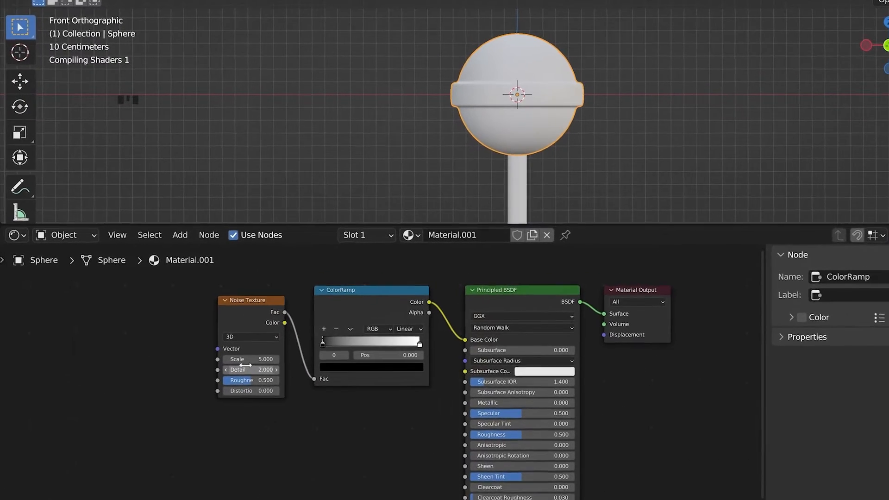
- Set the Noise Texture's detail to 16 and its scale to about 10.3
{"action": "left_click", "coordinate": [247, 370]}
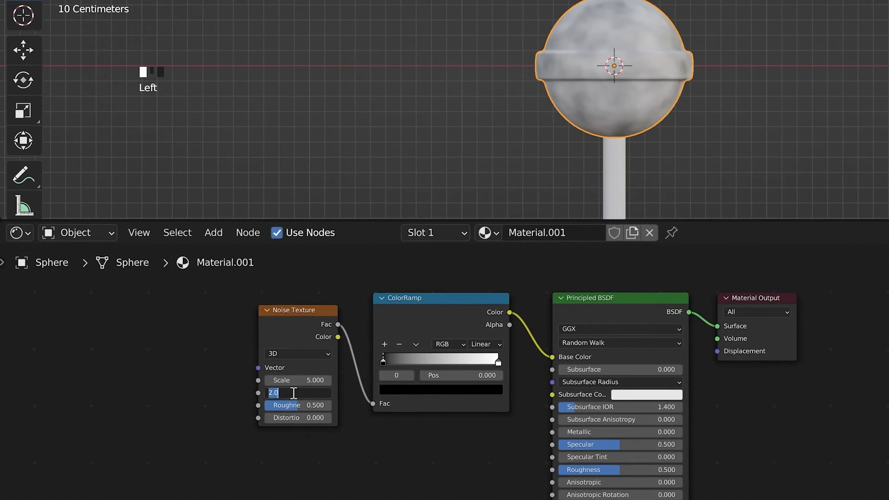
{"action": "key", "text": "Return"}
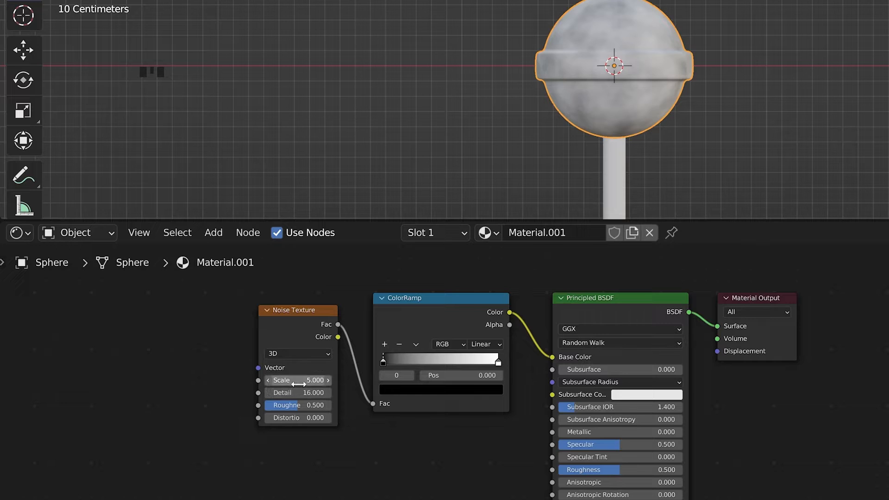
{"action": "left_click_drag", "start_coordinate": [295, 380], "coordinate": [393, 380]}
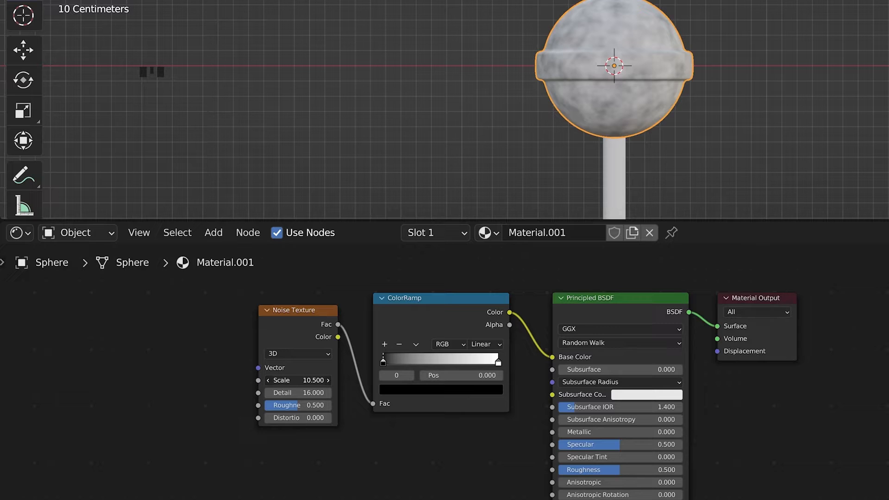
{"action": "mouse_move", "coordinate": [393, 380]}
{"action": "left_mouse_down"}
{"action": "mouse_move", "coordinate": [289, 380]}
{"action": "mouse_move", "coordinate": [391, 380]}
{"action": "left_mouse_up"}
- Set the Noise Texture's distortion to 5 and reduce its scale to 1.8
{"action": "left_click", "coordinate": [312, 417]}
{"action": "left_click", "coordinate": [323, 433]}
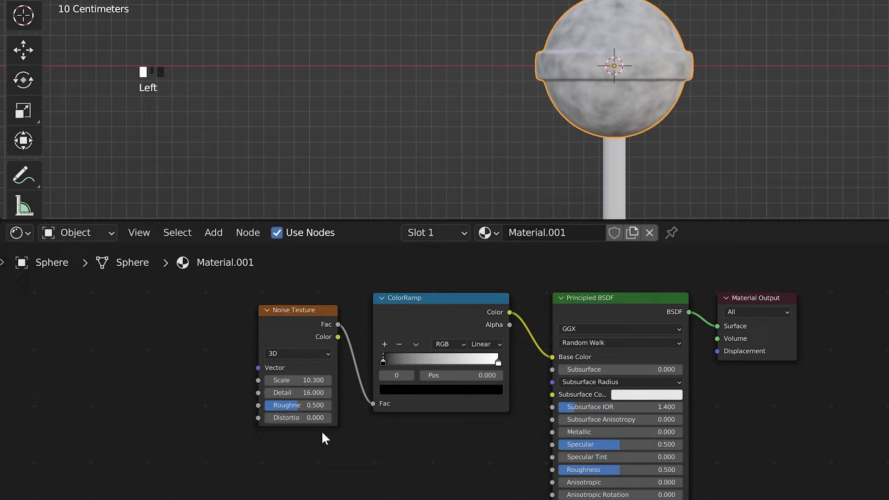
{"action": "left_click_drag", "start_coordinate": [309, 419], "coordinate": [352, 420]}
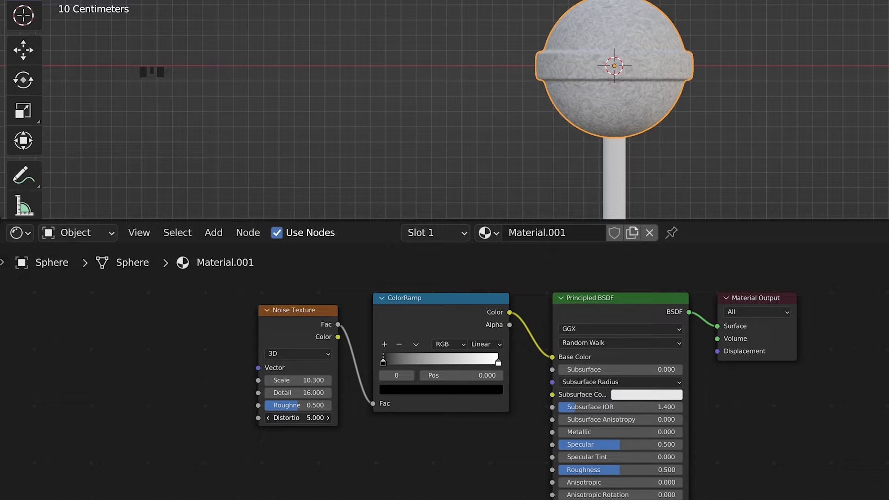
{"action": "left_click_drag", "start_coordinate": [307, 381], "coordinate": [227, 381]}
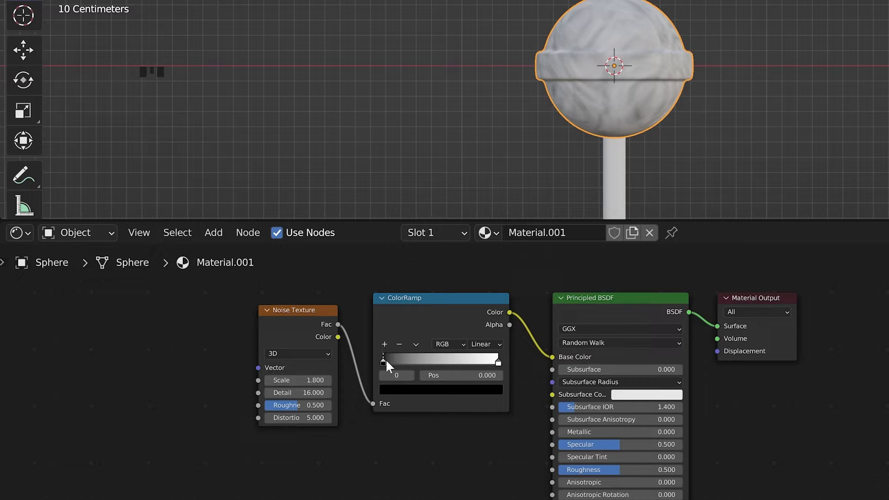
- Tighten the ColorRamp by moving the black stop to about 0.453 and the white stop to about 0.58
{"action": "left_click_drag", "start_coordinate": [381, 364], "coordinate": [438, 373]}
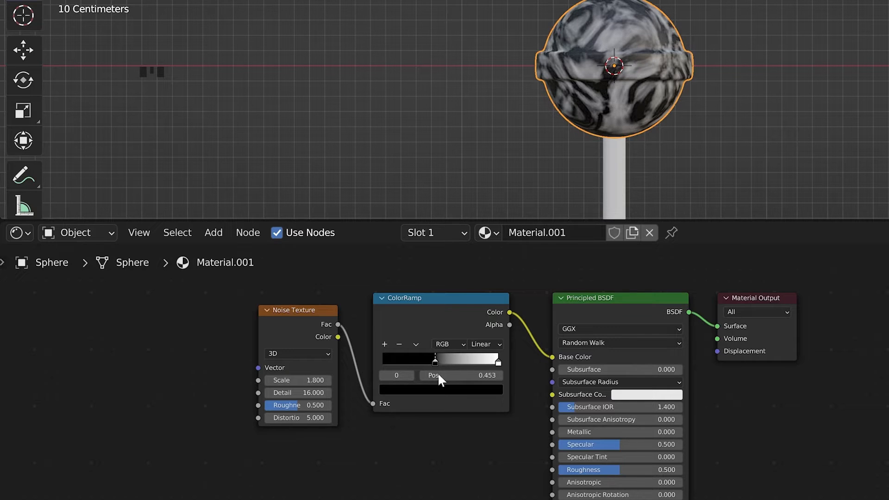
{"action": "key", "text": "g"}
{"action": "left_click", "coordinate": [496, 365]}
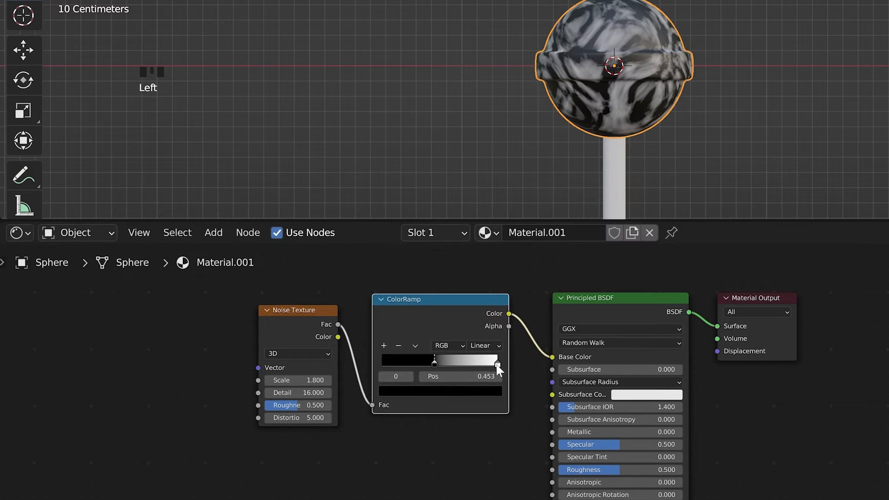
{"action": "left_click_drag", "start_coordinate": [496, 363], "coordinate": [446, 369]}
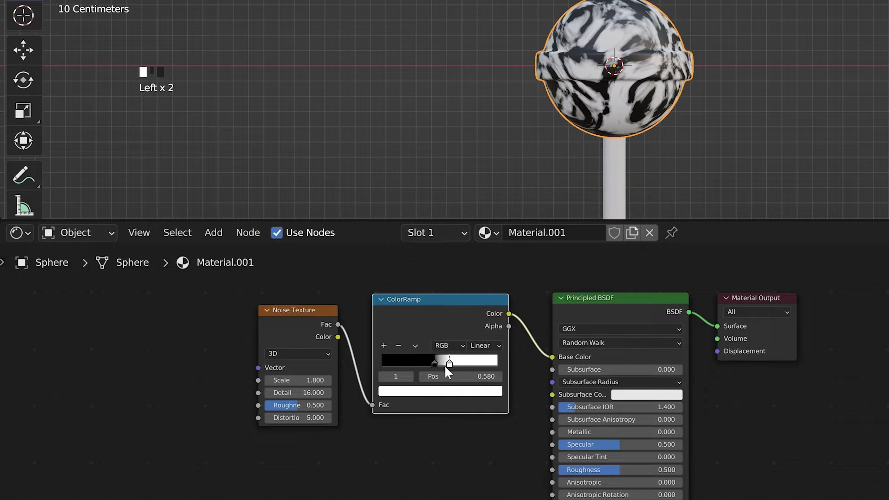
- Change the ColorRamp's black stop to a fully bright, saturated red
{"action": "left_click", "coordinate": [408, 364]}
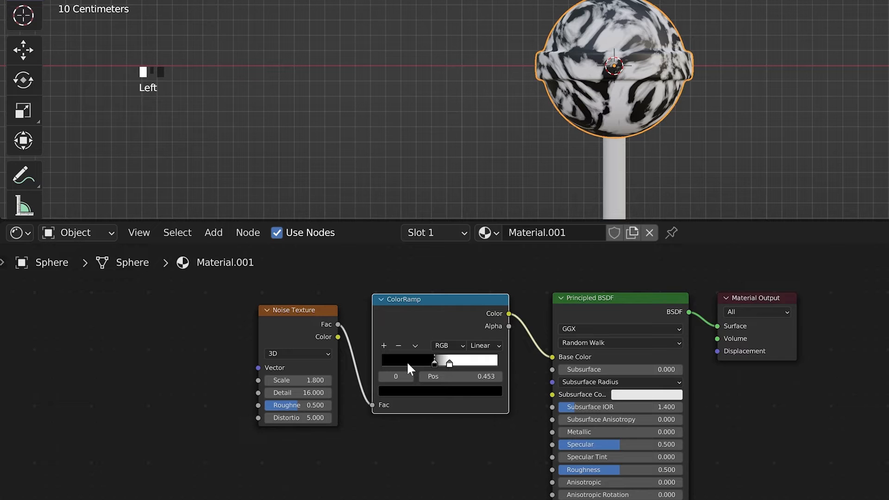
{"action": "left_click", "coordinate": [426, 390]}
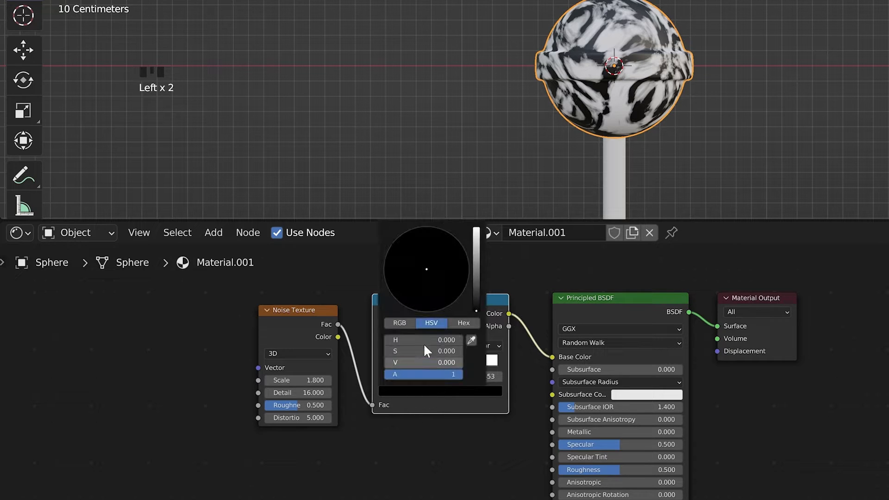
{"action": "left_click_drag", "start_coordinate": [475, 306], "coordinate": [476, 226]}
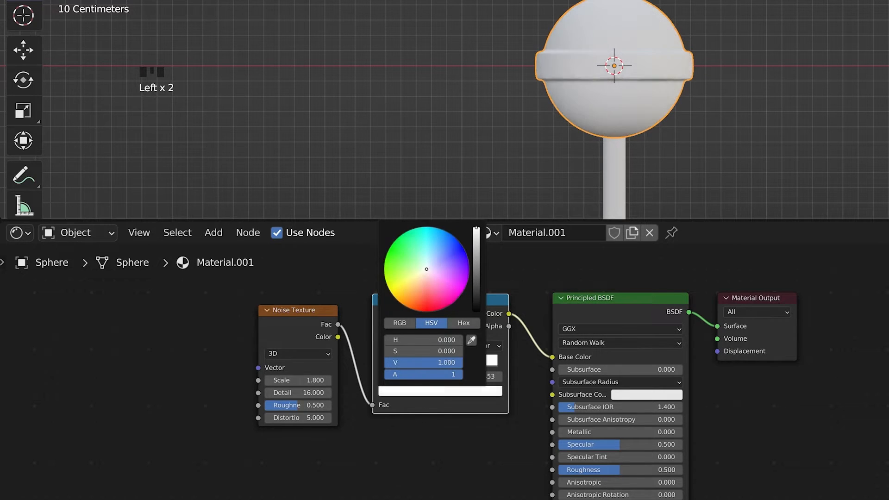
{"action": "left_click_drag", "start_coordinate": [422, 272], "coordinate": [427, 312]}
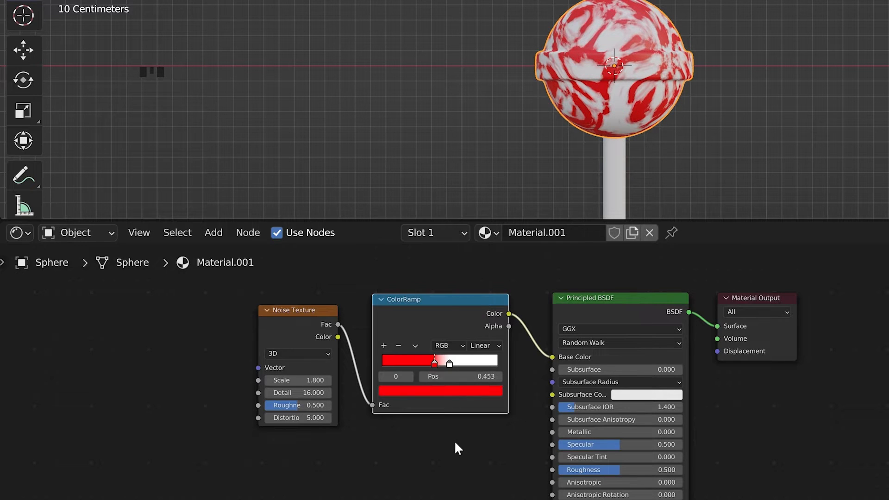
- Add a second Noise Texture node below the first one
{"action": "scroll", "coordinate": [452, 443], "scroll_direction": "down", "scroll_amount": 2}
{"action": "middle_click_drag", "start_coordinate": [509, 411], "coordinate": [538, 438], "text": "shift"}
{"action": "middle_click_drag", "start_coordinate": [380, 383], "coordinate": [390, 368], "text": "shift"}
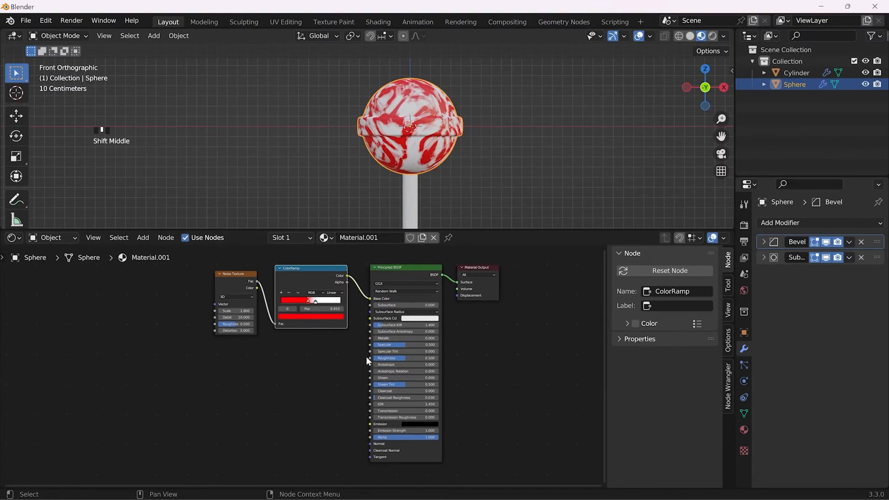
{"action": "key", "text": "shift+a"}
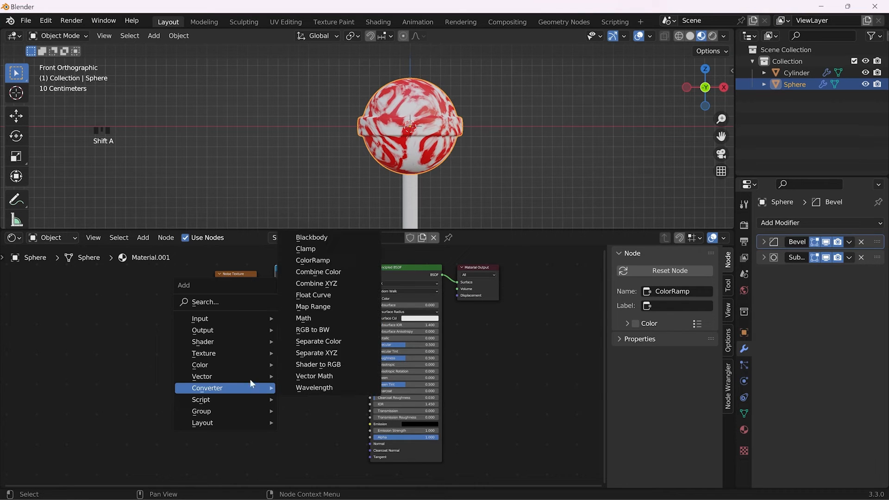
{"action": "mouse_move", "coordinate": [245, 354]}
{"action": "left_click", "coordinate": [317, 295]}
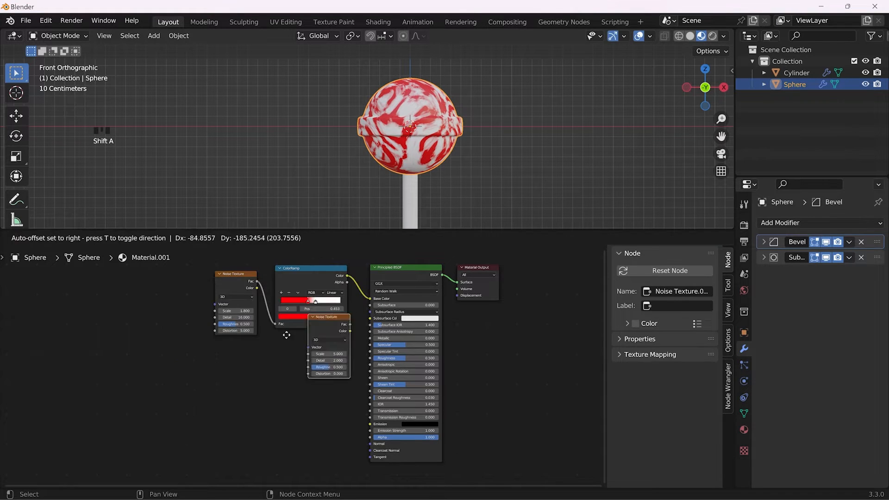
{"action": "left_click", "coordinate": [207, 366]}
- Add a Bump node, linking its Normal to the Principled BSDF's Normal and the second noise's Fac to its Height
{"action": "key", "text": "shift+a"}
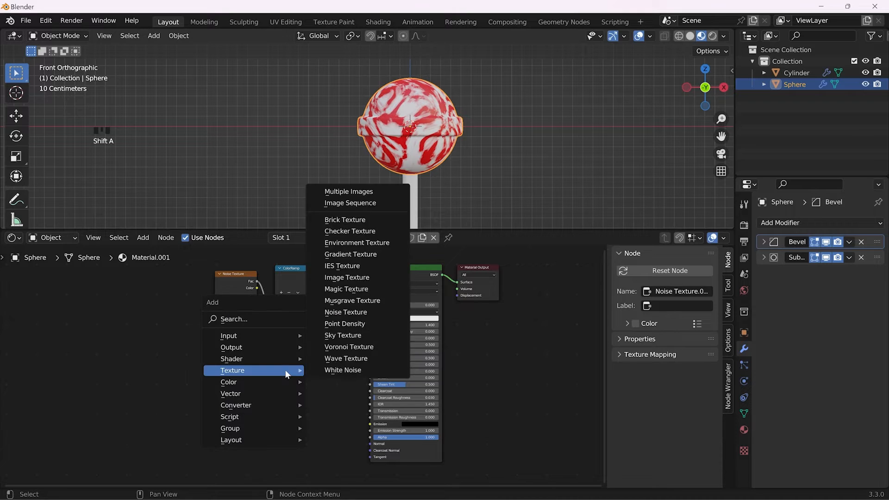
{"action": "mouse_move", "coordinate": [278, 404]}
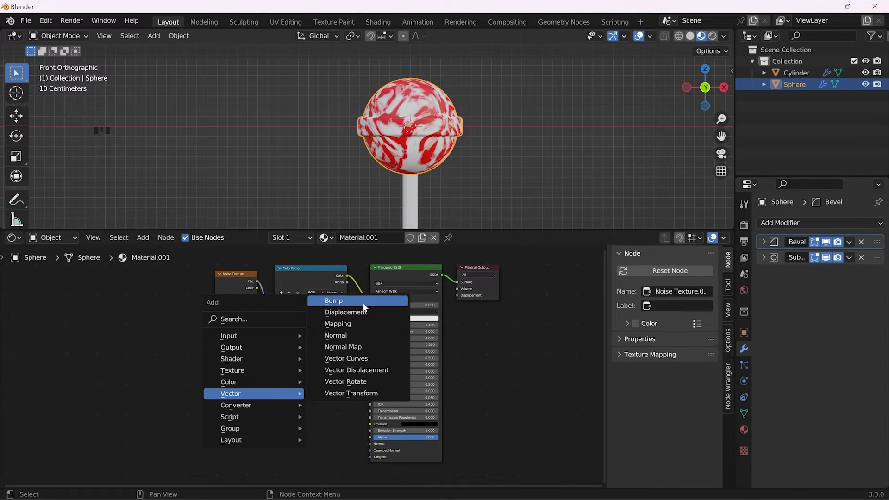
{"action": "left_click", "coordinate": [340, 302]}
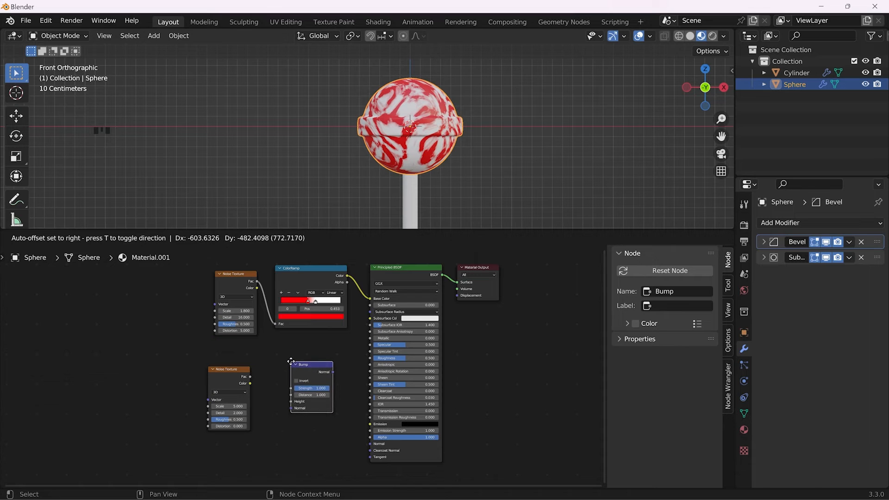
{"action": "left_click", "coordinate": [290, 362]}
{"action": "left_click_drag", "start_coordinate": [333, 372], "coordinate": [371, 444]}
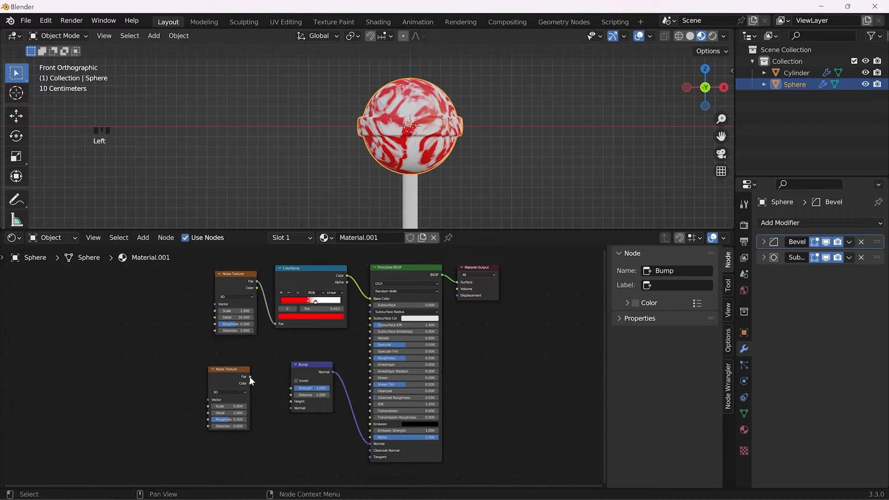
{"action": "left_click_drag", "start_coordinate": [250, 379], "coordinate": [290, 401]}
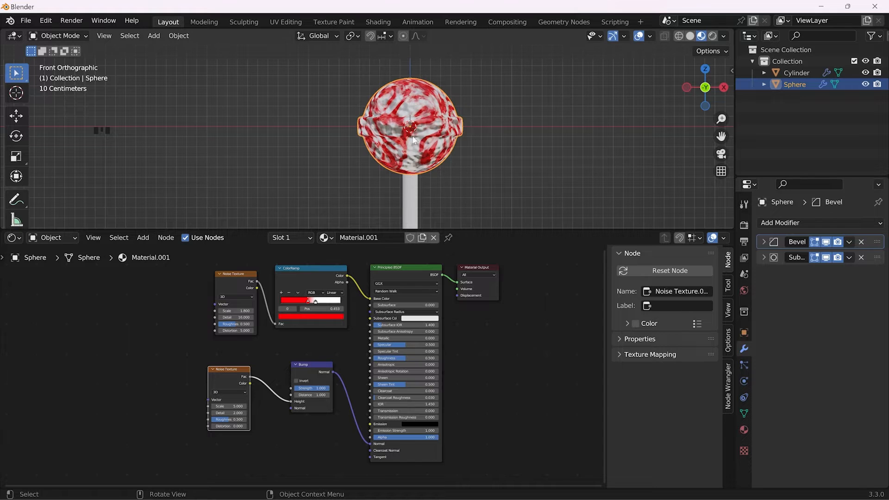
- Set the Bump node's strength to 0.03
{"action": "scroll", "coordinate": [414, 136], "scroll_direction": "up", "scroll_amount": 2}
{"action": "middle_click_drag", "start_coordinate": [437, 144], "coordinate": [422, 140], "text": "shift"}
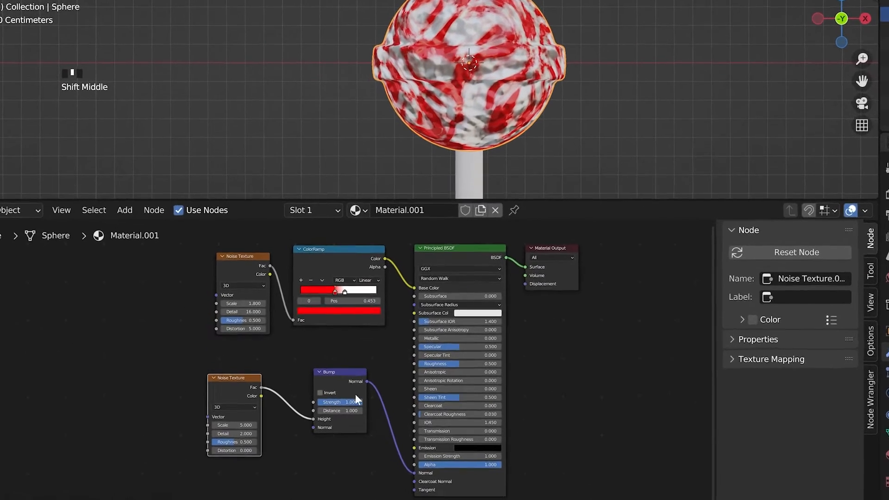
{"action": "left_click", "coordinate": [355, 401]}
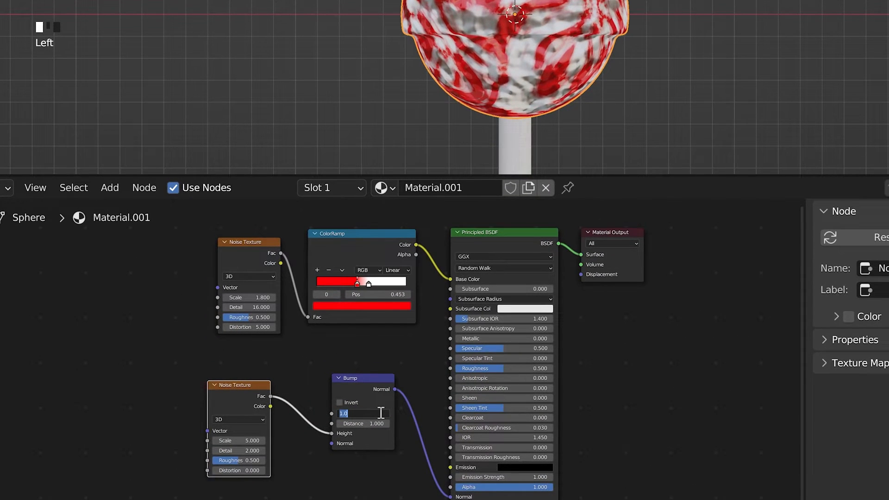
{"action": "type", "text": "0.03"}
{"action": "key", "text": "Return"}
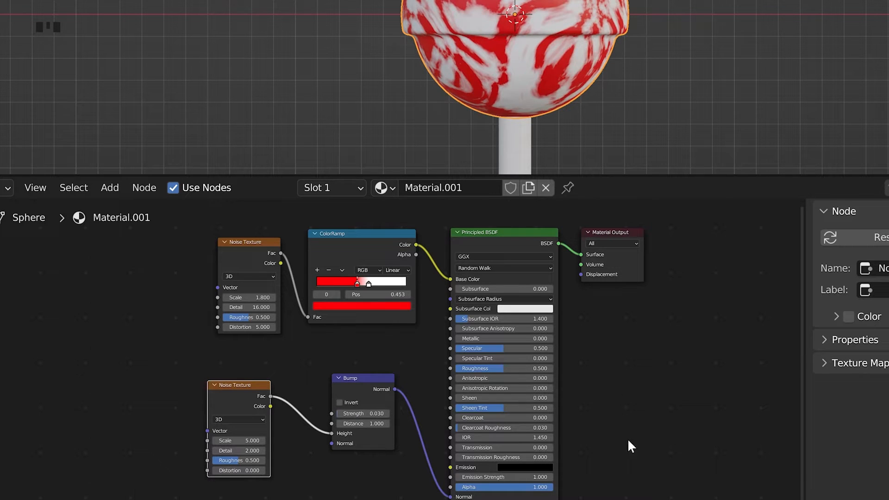
- Reduce the Principled BSDF's roughness to 0 and inspect the glossy candy from an angle
{"action": "left_click_drag", "start_coordinate": [499, 364], "coordinate": [450, 363]}
{"action": "middle_click_drag", "start_coordinate": [681, 118], "coordinate": [671, 45]}
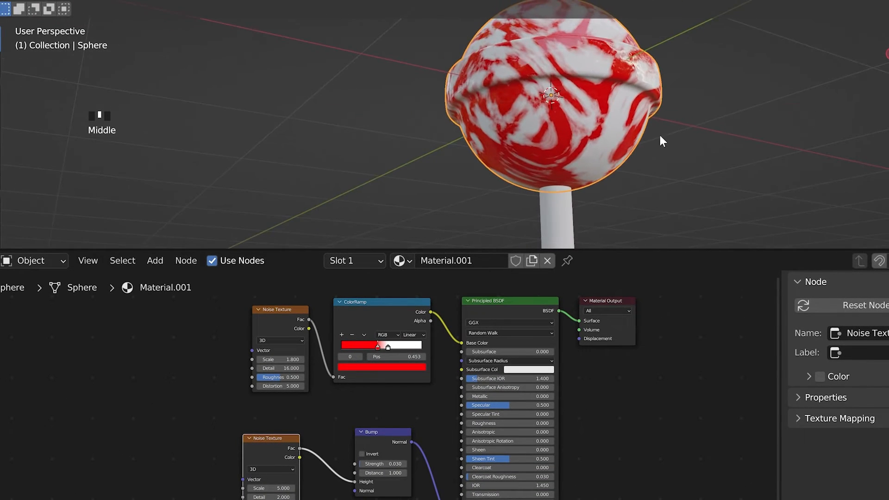
{"action": "middle_click_drag", "start_coordinate": [663, 141], "coordinate": [675, 157]}
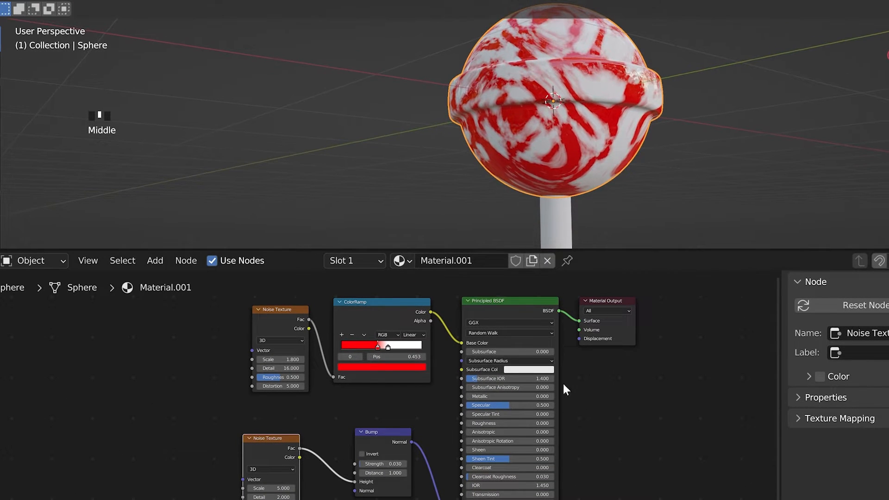
- Try a Bump strength of 0.05 on the candy, and return the strength to 0.03
{"action": "left_click", "coordinate": [399, 464]}
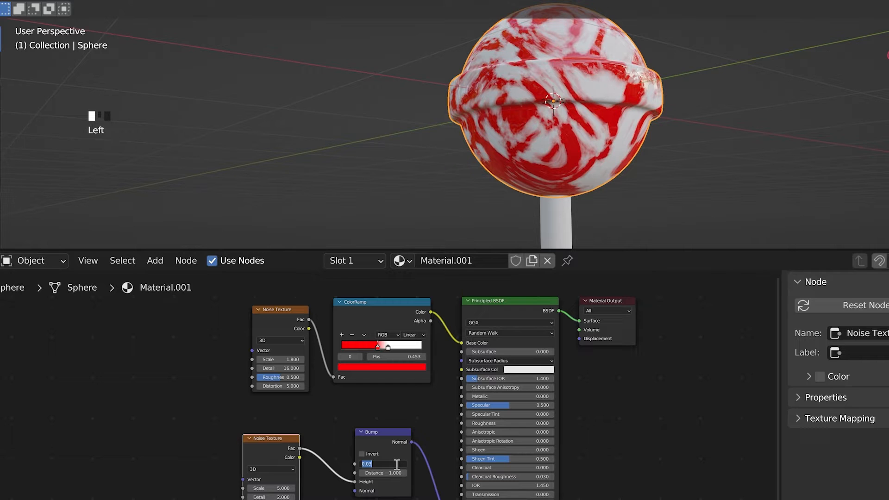
{"action": "type", "text": "0.05"}
{"action": "key", "text": "Return"}
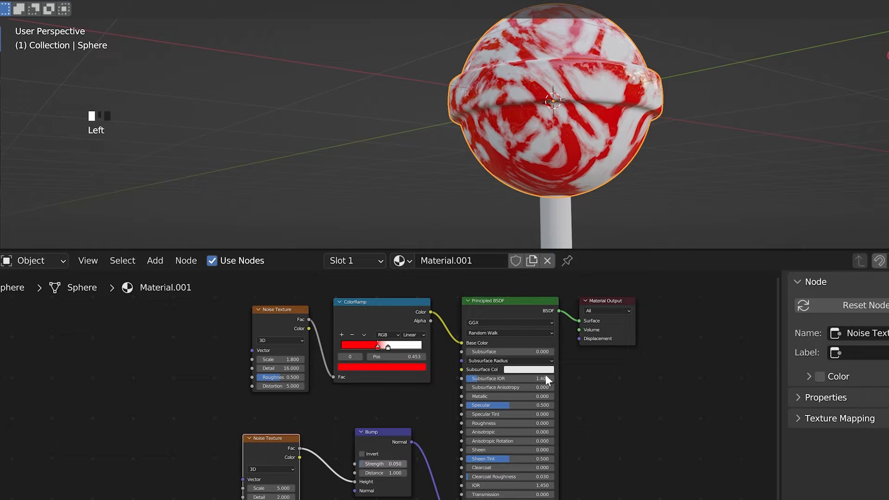
{"action": "middle_click_drag", "start_coordinate": [639, 162], "coordinate": [645, 217]}
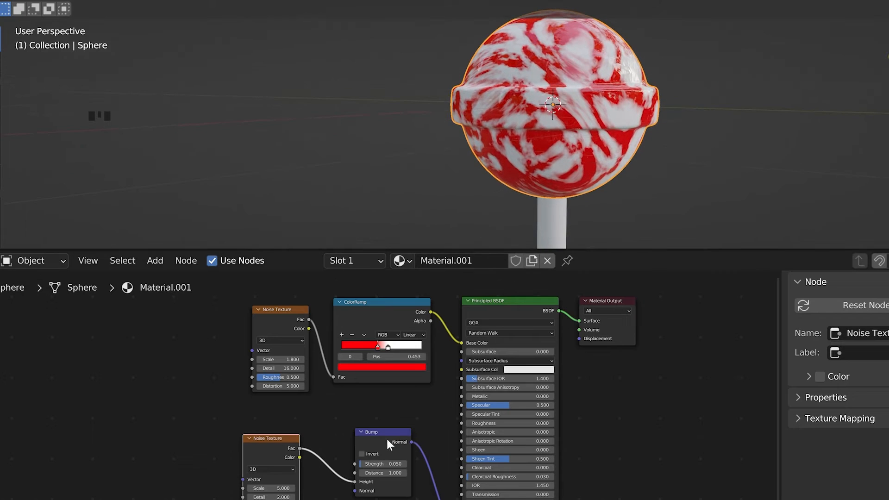
{"action": "left_click", "coordinate": [383, 464]}
{"action": "type", "text": "0.03"}
{"action": "key", "text": "Return"}
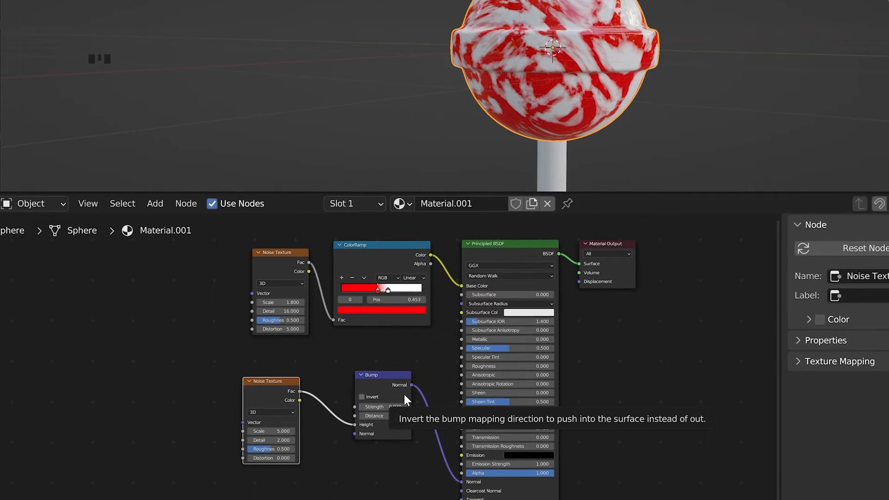
- Set the second Noise Texture's detail to 16 and its scale to 20
{"action": "left_click", "coordinate": [271, 437]}
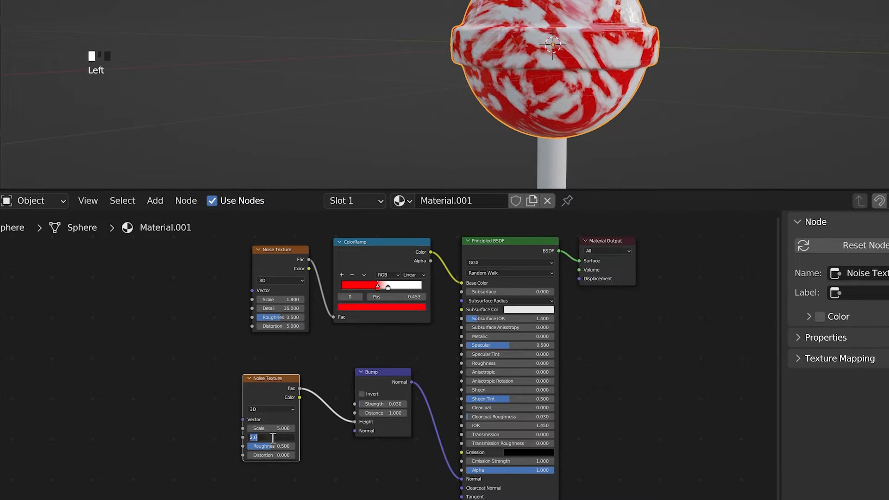
{"action": "type", "text": "16"}
{"action": "key", "text": "Return"}
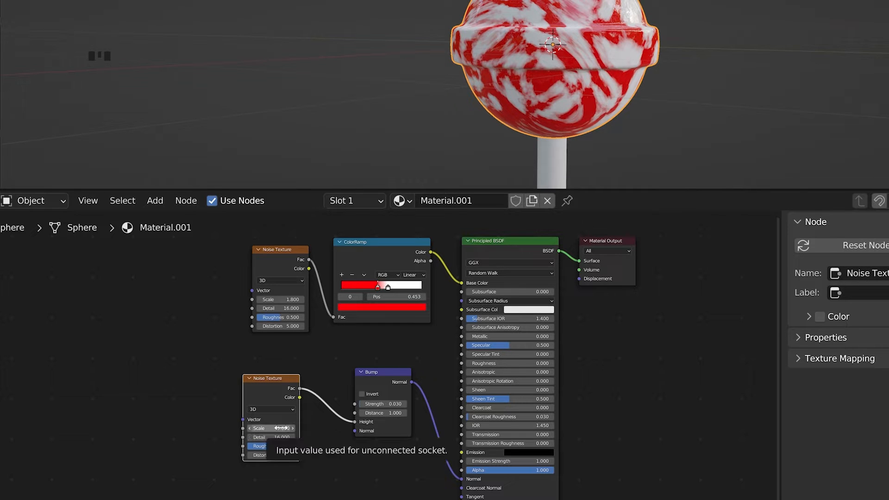
{"action": "left_click_drag", "start_coordinate": [282, 428], "coordinate": [312, 428]}
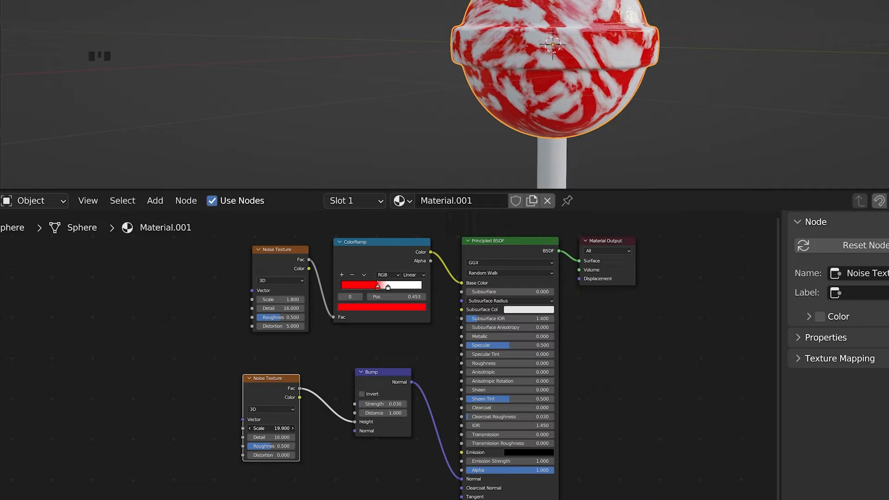
{"action": "left_click", "coordinate": [275, 428]}
{"action": "type", "text": "20"}
{"action": "key", "text": "Return"}
- Add a Musgrave Texture node below the second Noise Texture
{"action": "scroll", "coordinate": [405, 396], "scroll_direction": "down", "scroll_amount": 2}
{"action": "middle_click_drag", "start_coordinate": [393, 431], "coordinate": [427, 340], "text": "shift"}
{"action": "key", "text": "shift+a"}
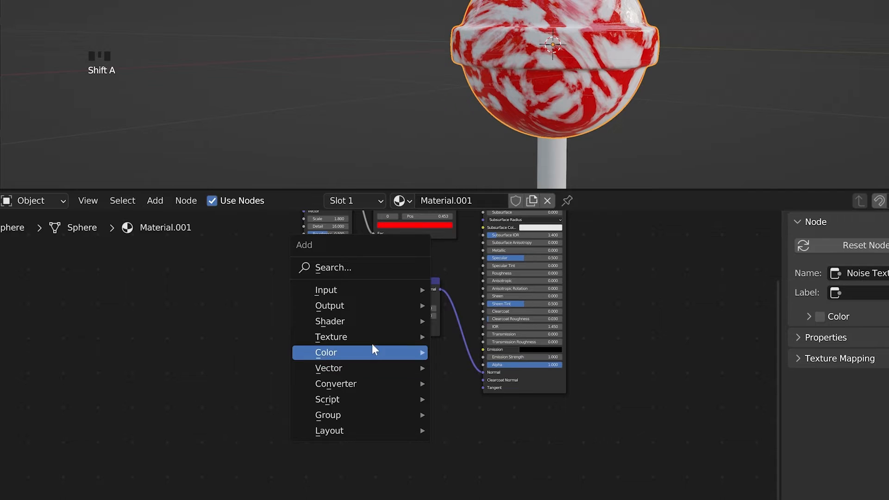
{"action": "mouse_move", "coordinate": [374, 337]}
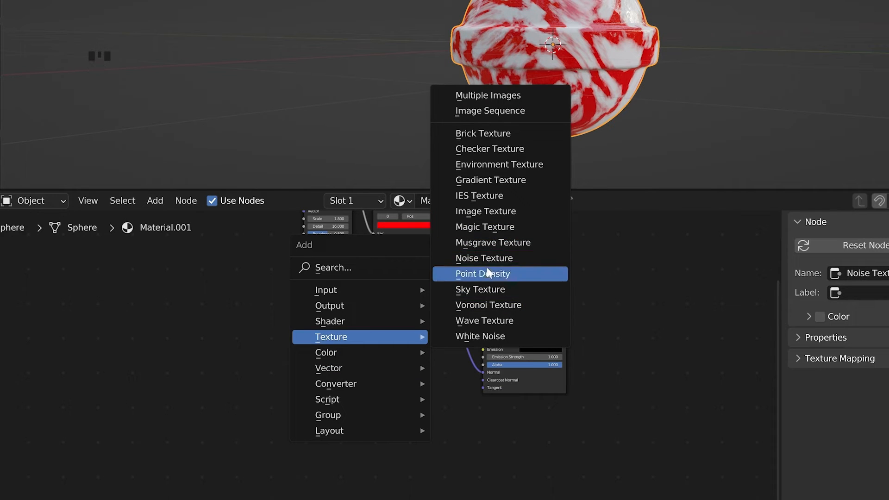
{"action": "left_click", "coordinate": [487, 246]}
{"action": "left_click", "coordinate": [310, 377]}
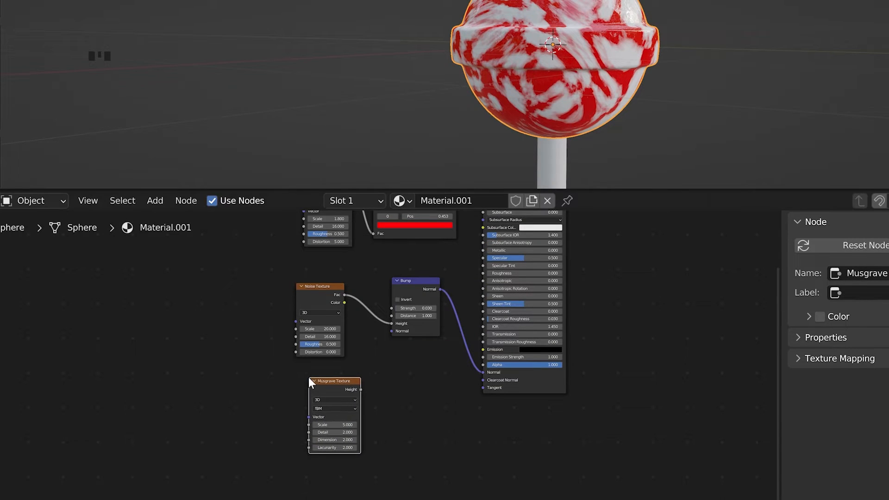
- Add a second ColorRamp node beside the Musgrave Texture
{"action": "scroll", "coordinate": [412, 337], "scroll_direction": "up", "scroll_amount": 1}
{"action": "scroll", "coordinate": [412, 337], "scroll_direction": "up", "scroll_amount": 2}
{"action": "middle_click_drag", "start_coordinate": [431, 349], "coordinate": [365, 382], "text": "shift"}
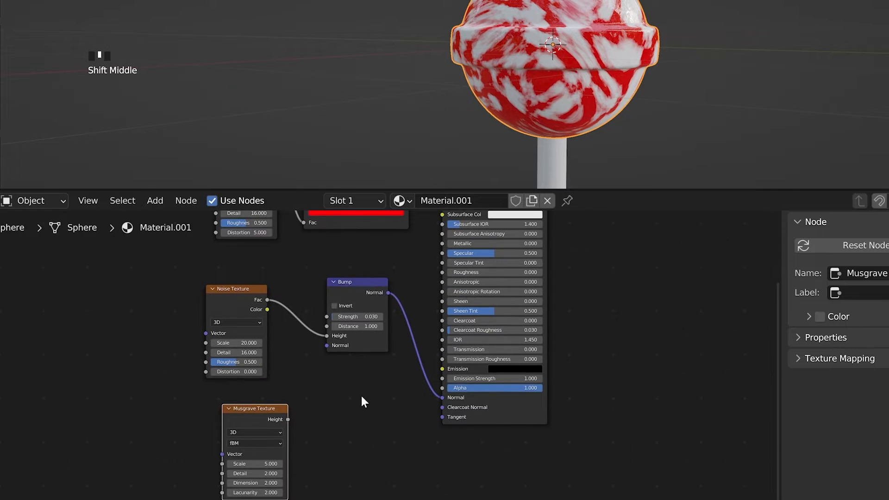
{"action": "key", "text": "shift+a"}
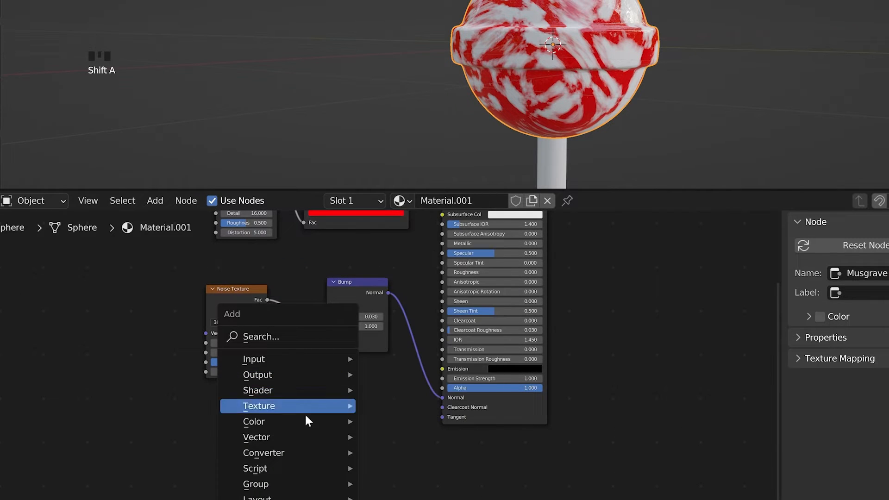
{"action": "mouse_move", "coordinate": [311, 436]}
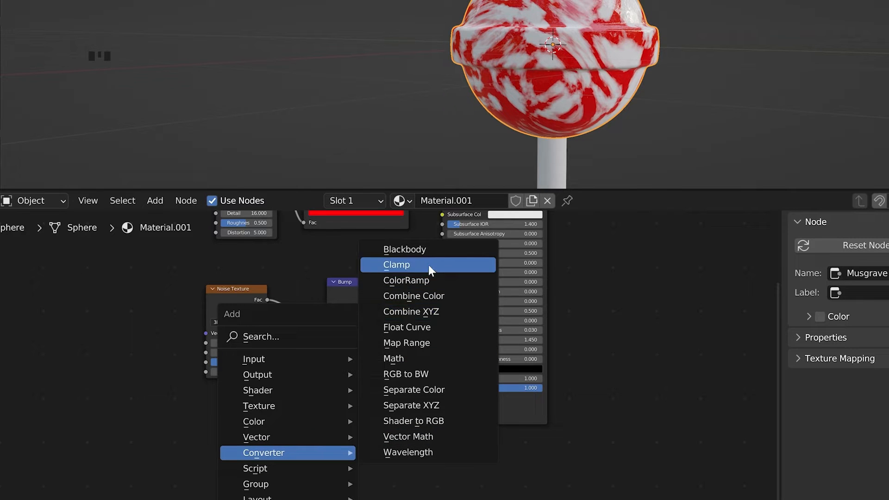
{"action": "left_click", "coordinate": [429, 280]}
{"action": "left_click", "coordinate": [301, 383]}
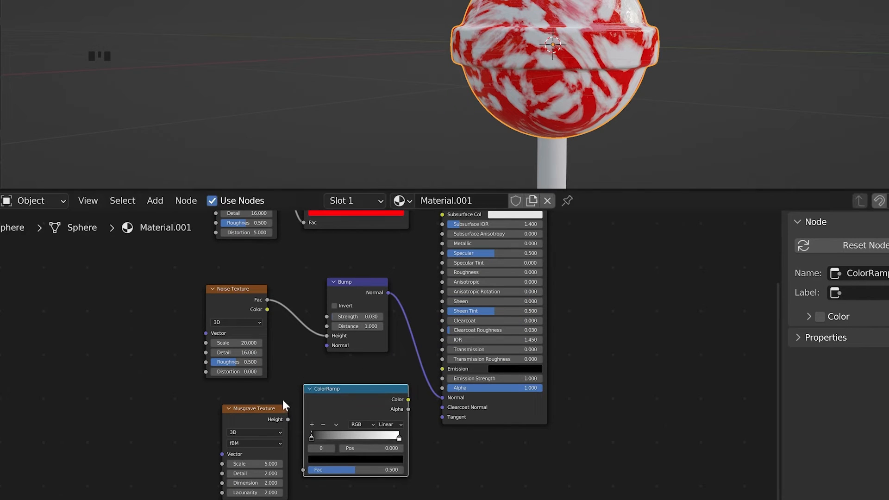
- Move the Musgrave Texture and its neighbouring ColorRamp together away from the Bump node, and bring the Bump node closer to its Noise Texture
{"action": "left_click_drag", "start_coordinate": [265, 391], "coordinate": [335, 445]}
{"action": "key", "text": "g"}
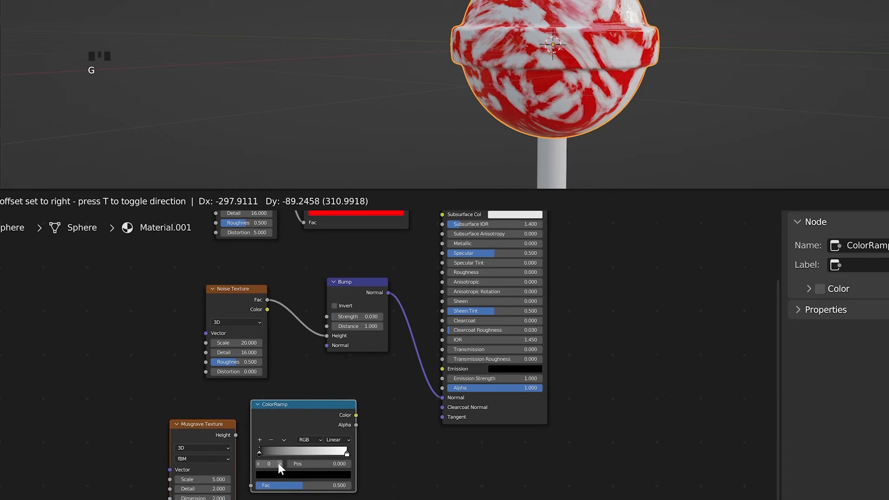
{"action": "left_click", "coordinate": [279, 463]}
{"action": "left_click_drag", "start_coordinate": [360, 295], "coordinate": [331, 299]}
- Add a MixRGB node on the link between the first ColorRamp's Color output and the Principled BSDF's Base Color
{"action": "scroll", "coordinate": [418, 318], "scroll_direction": "down", "scroll_amount": 3}
{"action": "middle_click_drag", "start_coordinate": [419, 318], "coordinate": [369, 356], "text": "shift"}
{"action": "scroll", "coordinate": [366, 352], "scroll_direction": "up", "scroll_amount": 2}
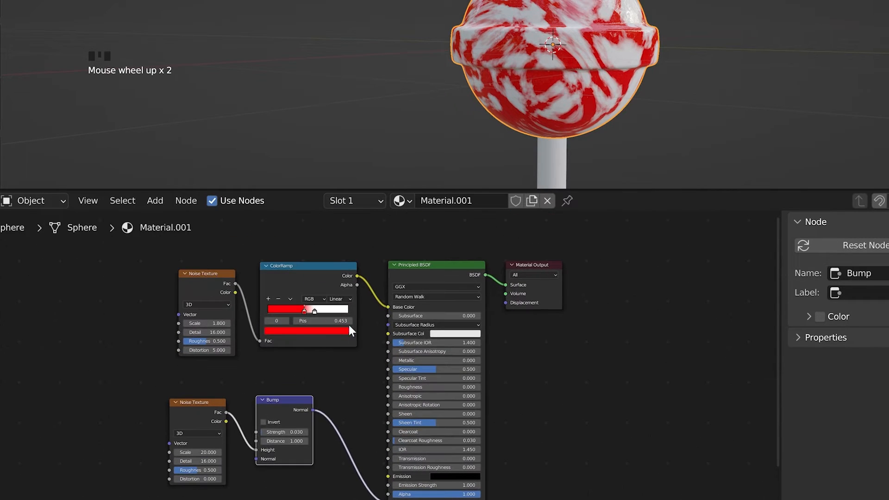
{"action": "key", "text": "shift+a"}
{"action": "mouse_move", "coordinate": [363, 296]}
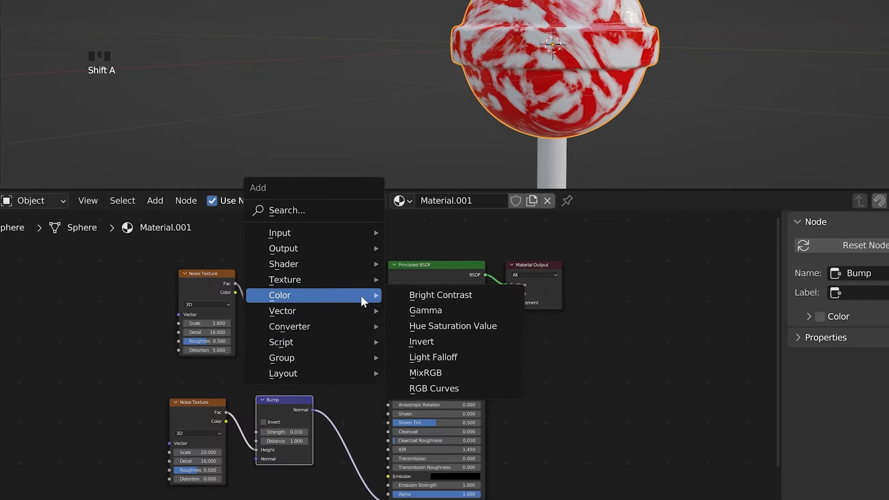
{"action": "left_click", "coordinate": [432, 368]}
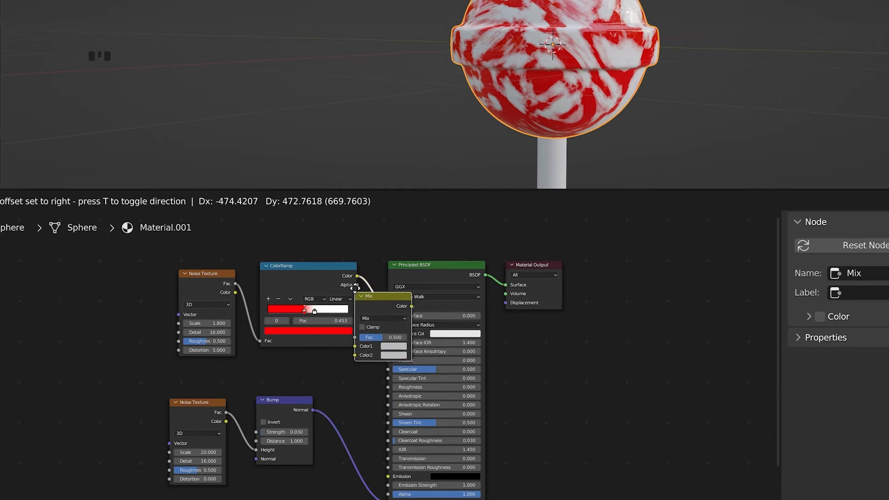
{"action": "left_click", "coordinate": [365, 263]}
- Move the Musgrave Texture and lower ColorRamp closer to the Mix node, and connect that ColorRamp's Color output to Color2
{"action": "middle_click_drag", "start_coordinate": [382, 358], "coordinate": [377, 287], "text": "shift"}
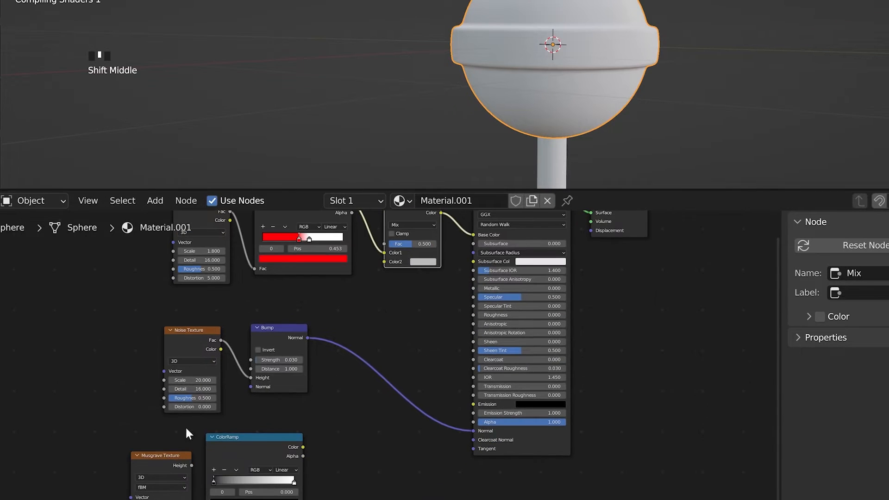
{"action": "left_click_drag", "start_coordinate": [103, 430], "coordinate": [292, 492]}
{"action": "key", "text": "g"}
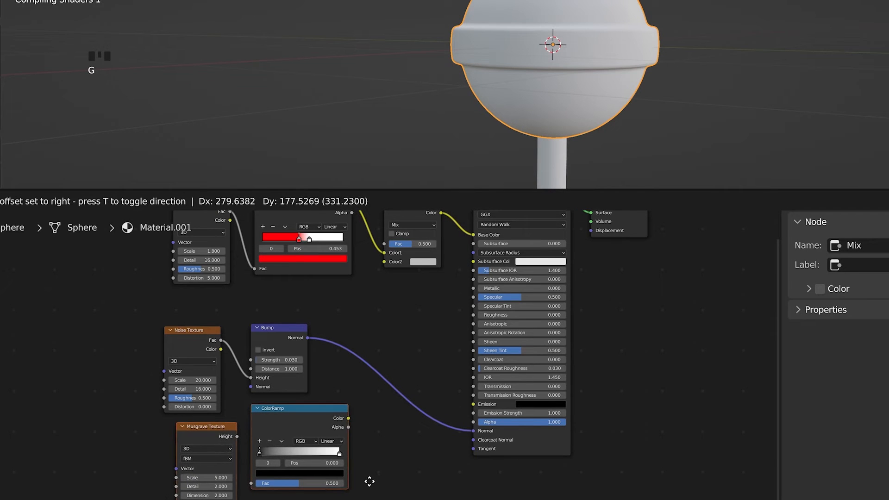
{"action": "left_click", "coordinate": [360, 462]}
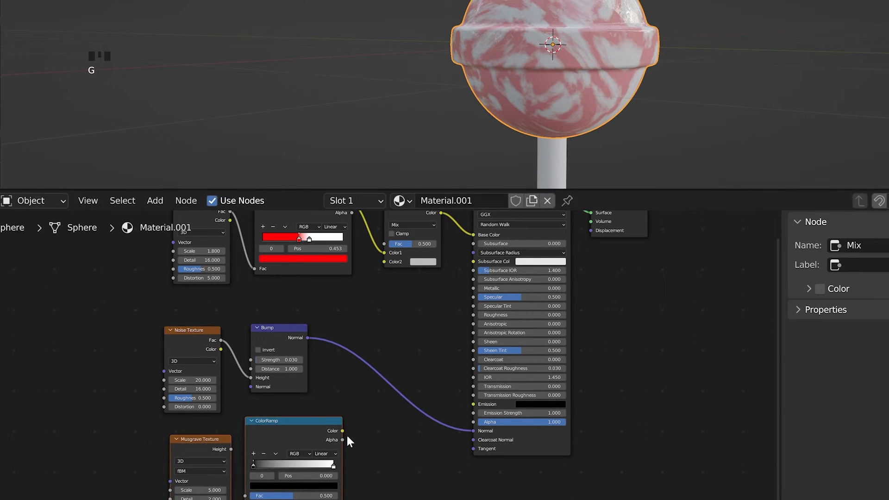
{"action": "left_click_drag", "start_coordinate": [342, 430], "coordinate": [384, 262]}
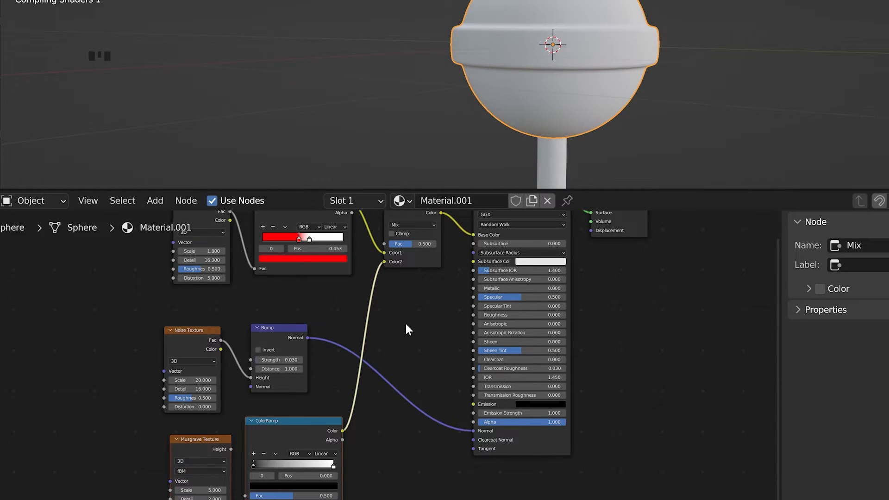
- Set the Musgrave Texture's detail to 16 and raise its scale to about 41.1
{"action": "left_click", "coordinate": [208, 499]}
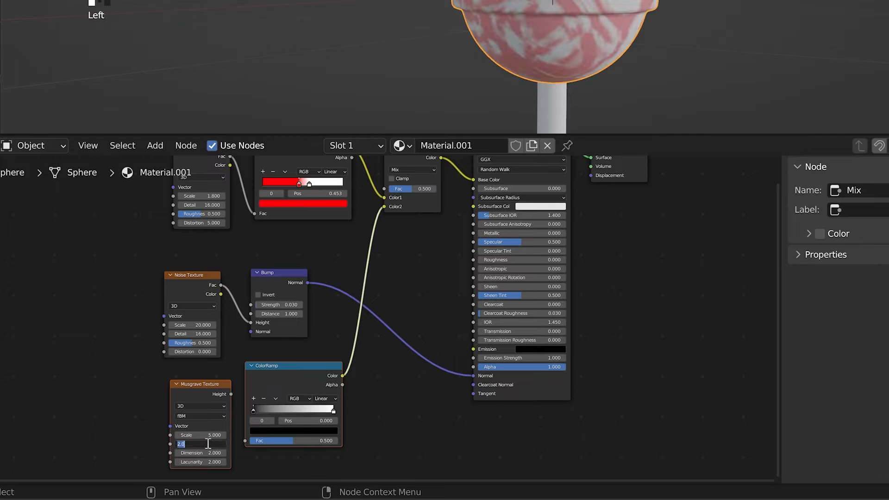
{"action": "type", "text": "10"}
{"action": "key", "text": "Return"}
{"action": "left_click_drag", "start_coordinate": [203, 435], "coordinate": [223, 435]}
{"action": "left_click_drag", "start_coordinate": [213, 434], "coordinate": [209, 435]}
- Move the lower ColorRamp's black stop to about 0.449 and its white stop to about 0.773
{"action": "left_click_drag", "start_coordinate": [254, 412], "coordinate": [304, 409]}
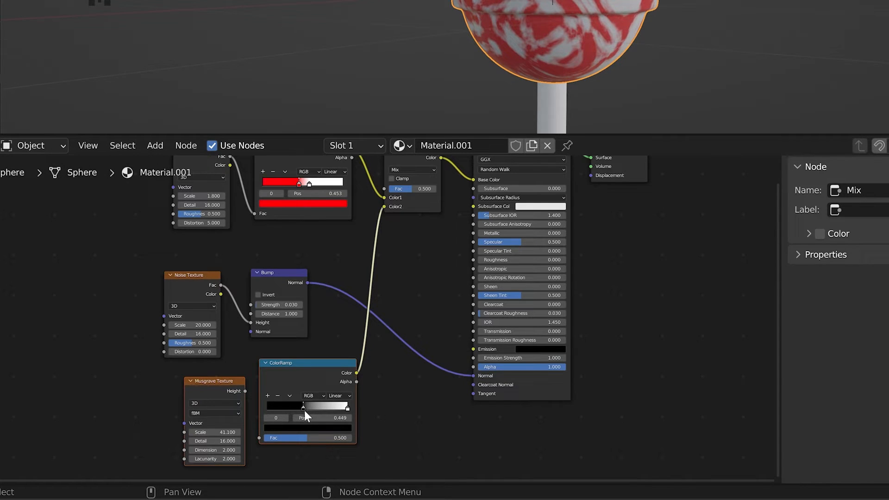
{"action": "left_click_drag", "start_coordinate": [348, 409], "coordinate": [329, 409]}
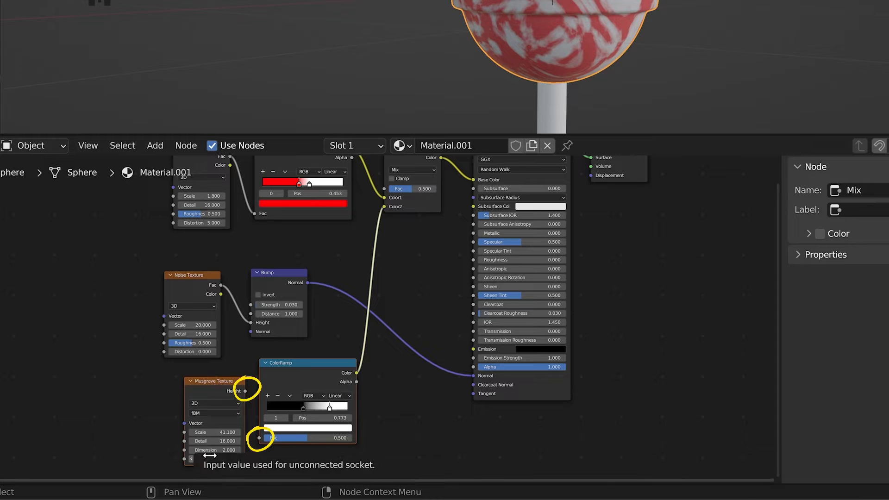
- Raise the Musgrave Texture's scale to about 203.9 and check the candy's surface from another angle
{"action": "left_click", "coordinate": [213, 432]}
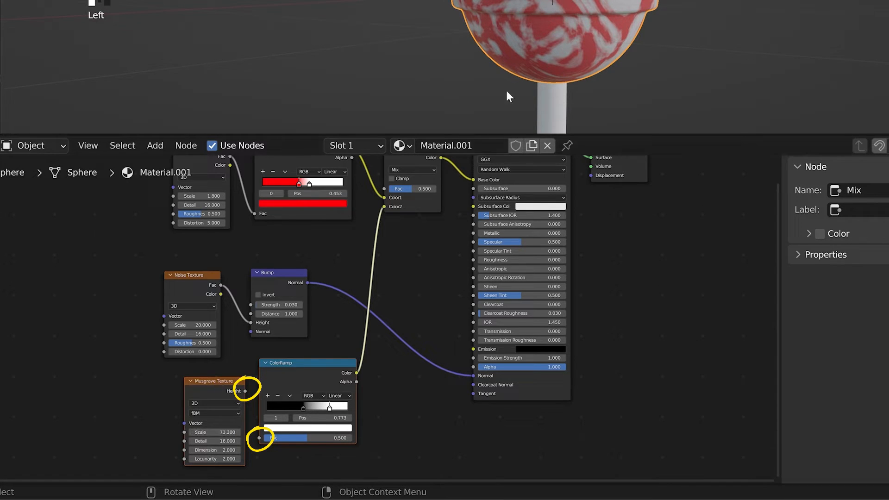
{"action": "mouse_move", "coordinate": [537, 51]}
{"action": "middle_mouse_down"}
{"action": "mouse_move", "coordinate": [589, 32]}
{"action": "mouse_move", "coordinate": [601, 63]}
{"action": "mouse_move", "coordinate": [549, 76]}
{"action": "mouse_move", "coordinate": [541, 54]}
{"action": "middle_mouse_up"}
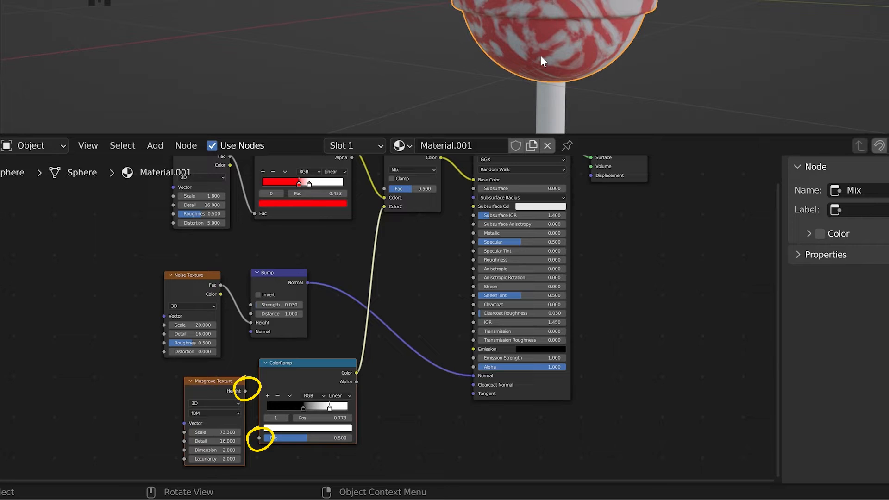
{"action": "left_click", "coordinate": [230, 440]}
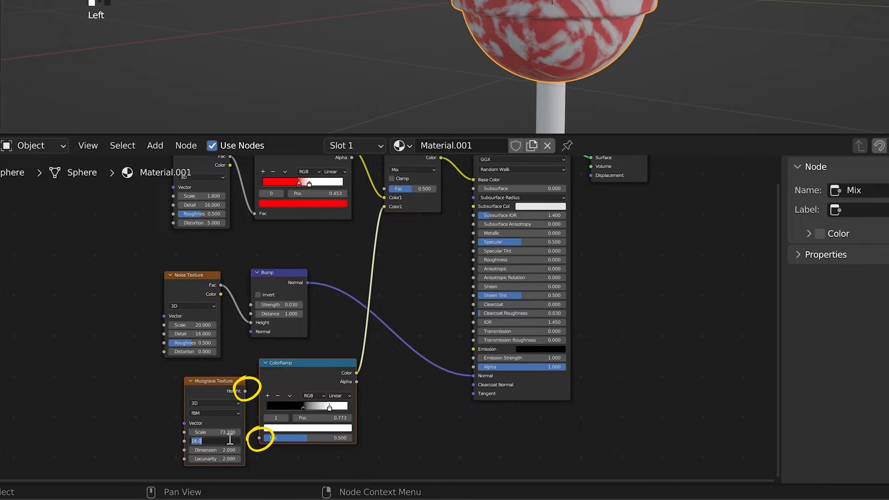
{"action": "left_click", "coordinate": [202, 432]}
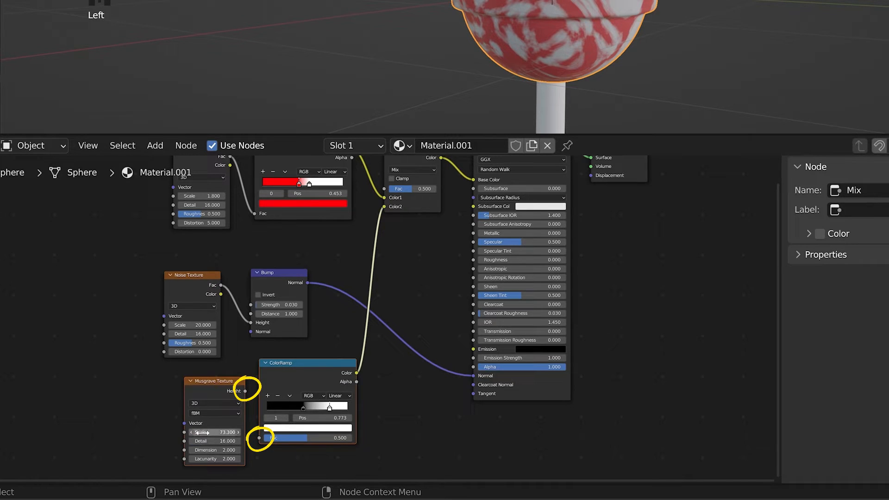
{"action": "left_click_drag", "start_coordinate": [202, 433], "coordinate": [262, 433]}
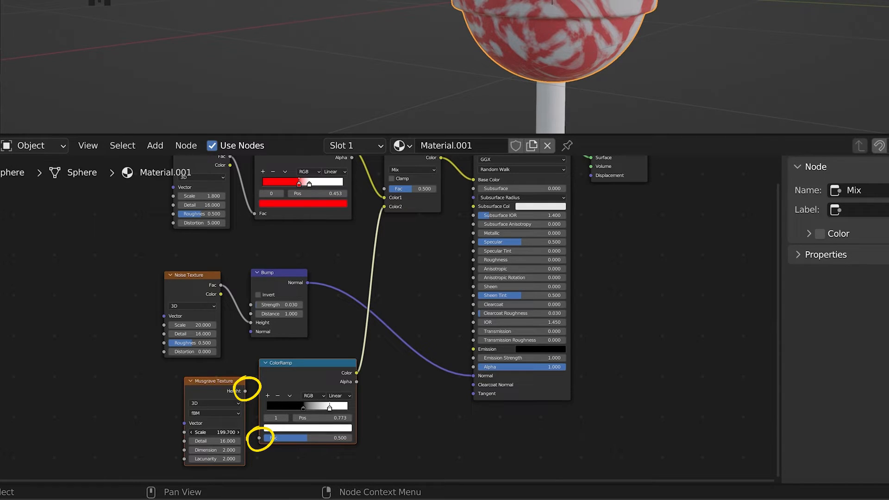
{"action": "left_click_drag", "start_coordinate": [262, 432], "coordinate": [267, 433]}
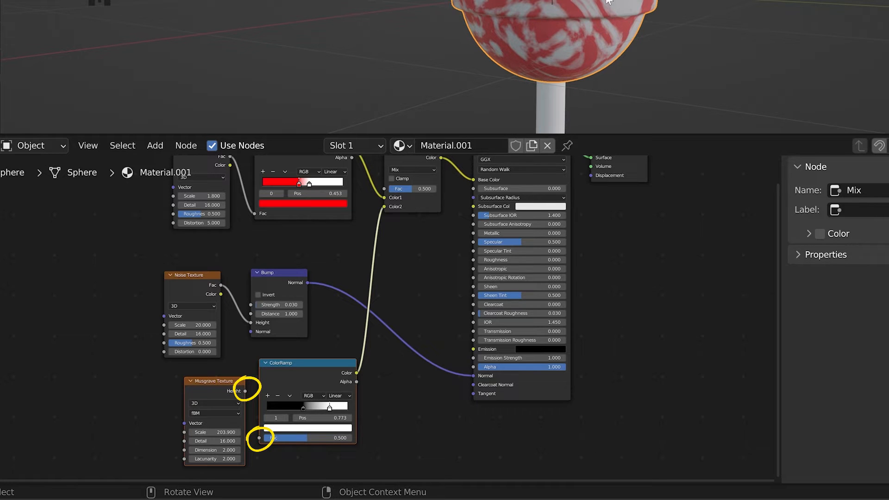
{"action": "middle_click_drag", "start_coordinate": [608, 2], "coordinate": [578, 9]}
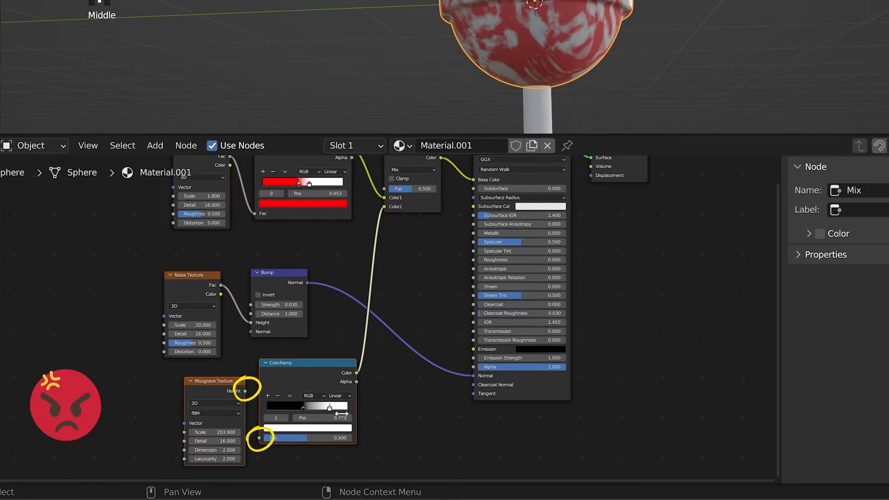
- Move the lower ColorRamp's black stop to about 0.487 and connect the Musgrave Texture's Height output to the ramp's Fac input
{"action": "left_click_drag", "start_coordinate": [332, 408], "coordinate": [305, 409]}
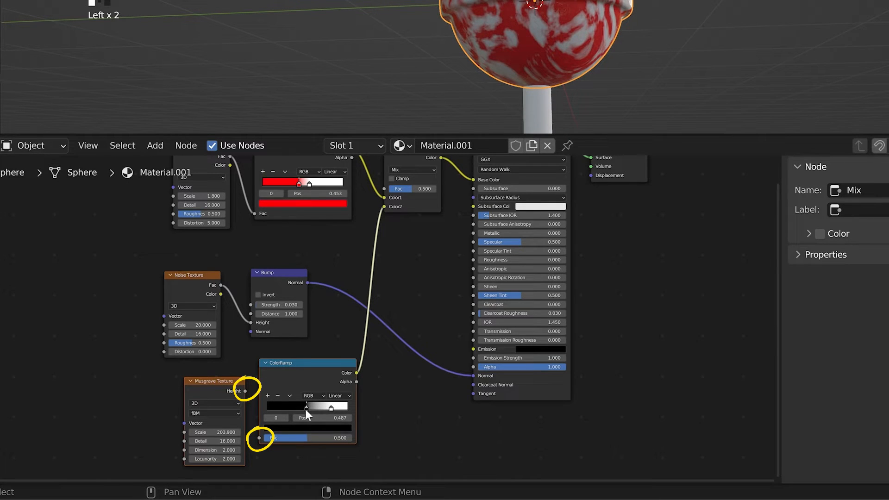
{"action": "left_click_drag", "start_coordinate": [245, 392], "coordinate": [260, 437]}
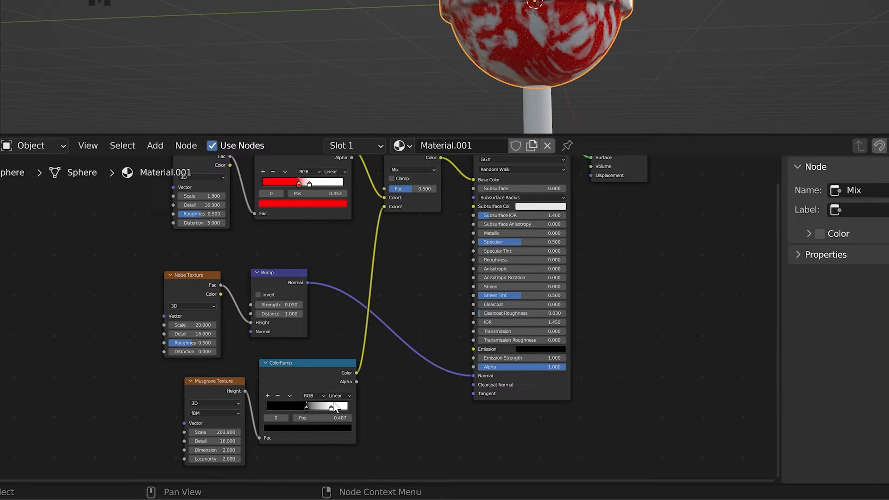
- Reposition the lower ColorRamp's white stop and move its black stop to about 0.396
{"action": "left_click_drag", "start_coordinate": [330, 408], "coordinate": [323, 412]}
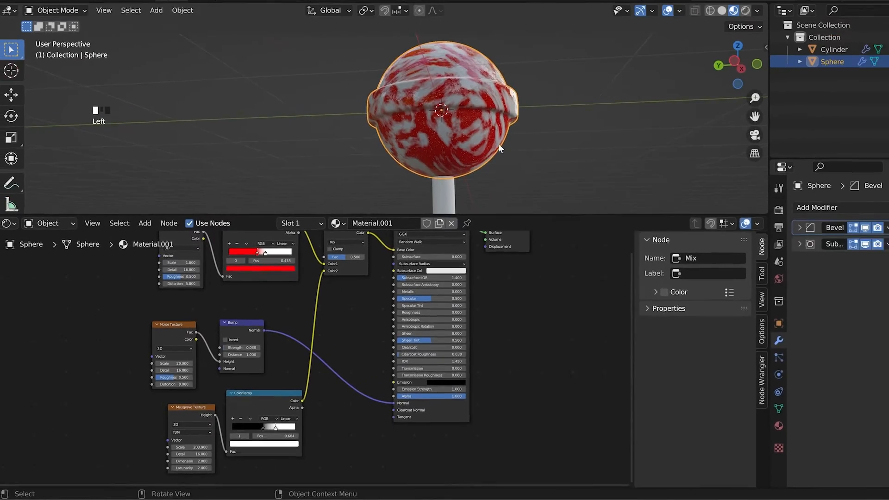
{"action": "middle_click_drag", "start_coordinate": [620, 27], "coordinate": [500, 104]}
{"action": "middle_click_drag", "start_coordinate": [398, 207], "coordinate": [384, 213]}
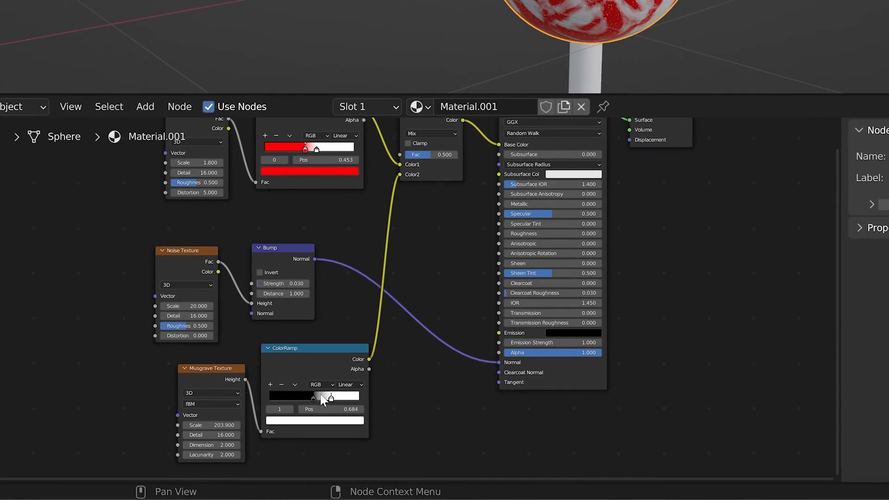
{"action": "left_click_drag", "start_coordinate": [295, 406], "coordinate": [316, 398]}
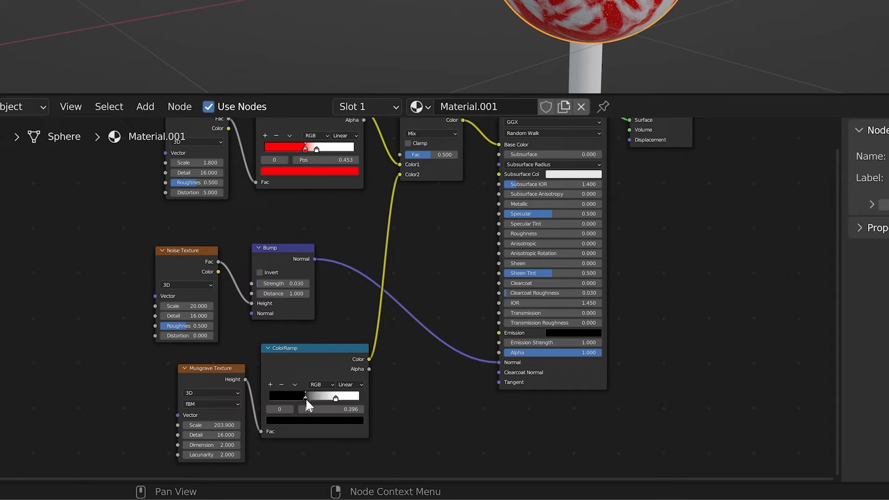
- Set the Musgrave Texture's scale to 200
{"action": "left_click", "coordinate": [230, 425]}
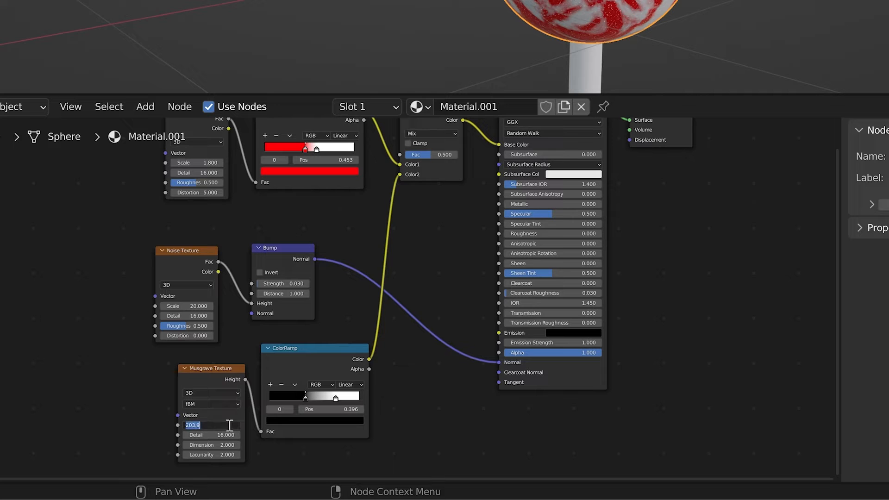
{"action": "type", "text": "200"}
{"action": "key", "text": "Return"}
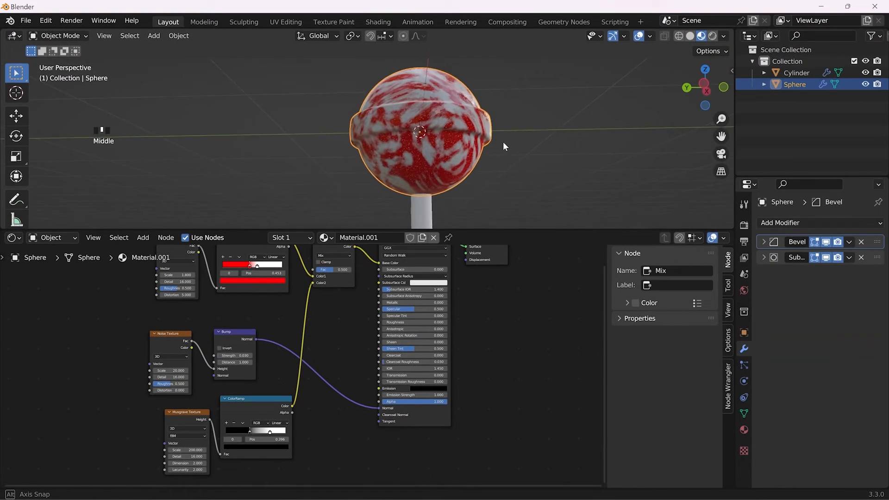
- Deselect the candy and create a new material for the lollipop's stick
{"action": "middle_click_drag", "start_coordinate": [504, 144], "coordinate": [501, 178]}
{"action": "left_click", "coordinate": [519, 181]}
{"action": "scroll", "coordinate": [500, 181], "scroll_direction": "down", "scroll_amount": 3}
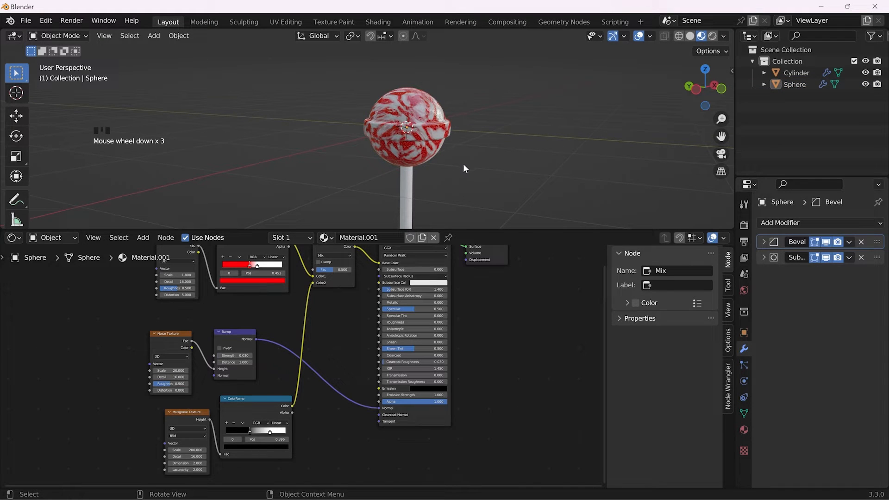
{"action": "left_click", "coordinate": [405, 199]}
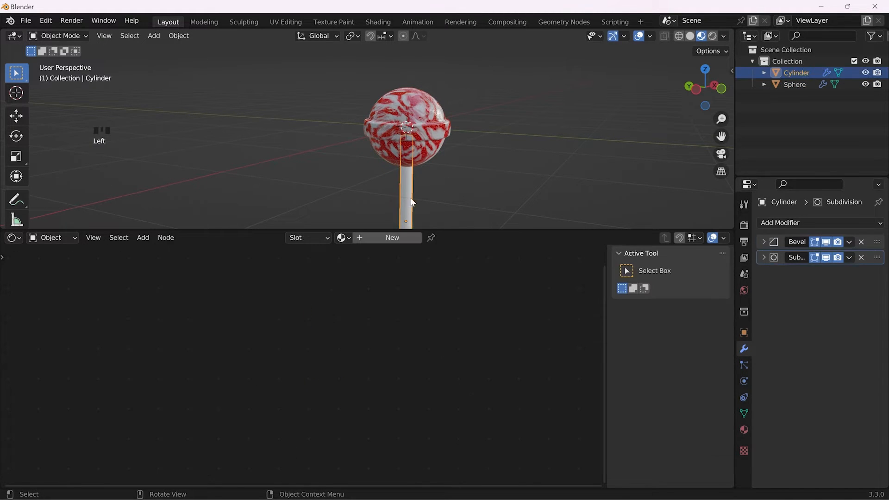
{"action": "left_click", "coordinate": [407, 243]}
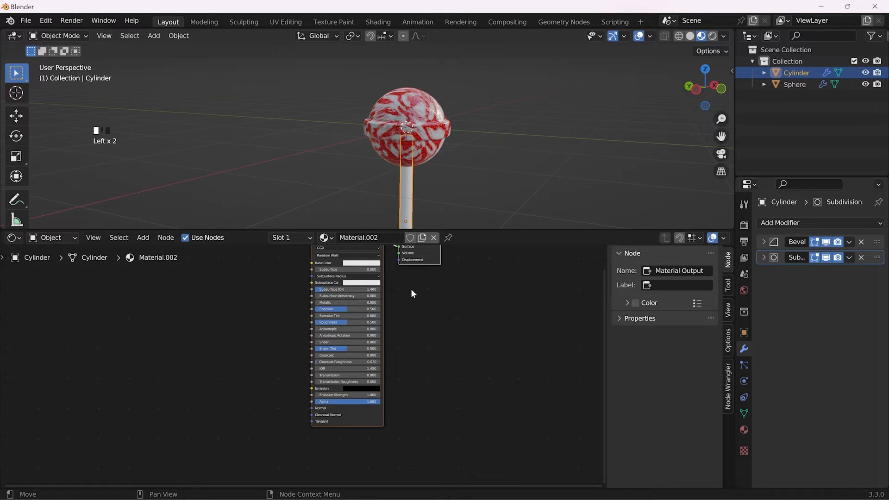
- Set the stick material's base color to pure white with hex value FFFFFF
{"action": "middle_click_drag", "start_coordinate": [437, 327], "coordinate": [466, 366], "text": "shift"}
{"action": "scroll", "coordinate": [429, 340], "scroll_direction": "up", "scroll_amount": 1}
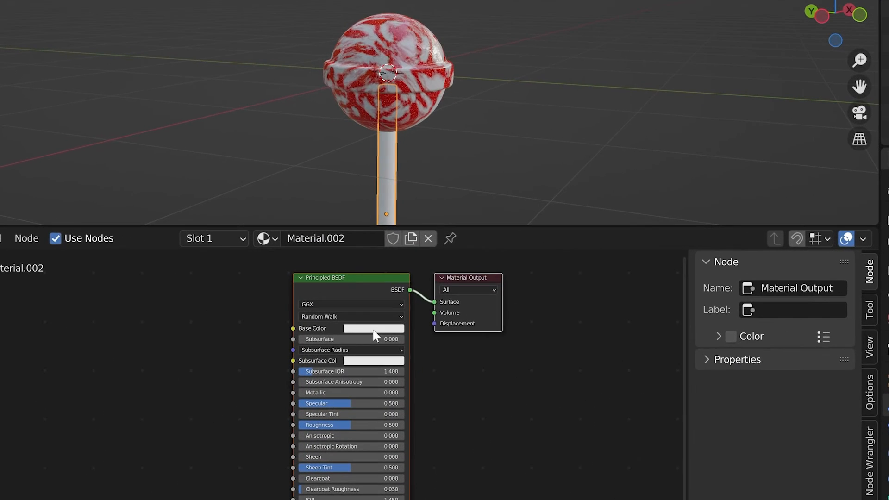
{"action": "left_click", "coordinate": [385, 314]}
{"action": "left_click", "coordinate": [415, 265]}
{"action": "left_click", "coordinate": [383, 286]}
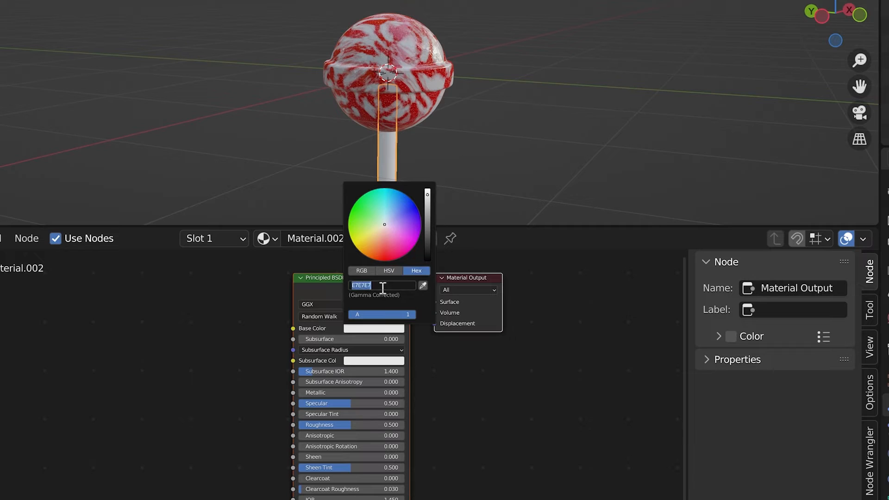
{"action": "type", "text": "ffffff"}
{"action": "key", "text": "Return"}
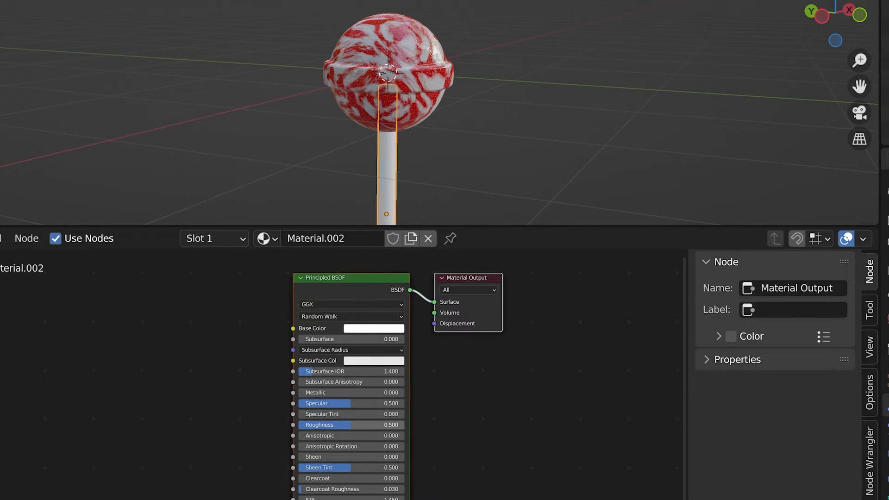
- Set the stick material's roughness to 0.9 and deselect the stick
{"action": "left_click", "coordinate": [365, 422]}
{"action": "type", "text": "0.9"}
{"action": "key", "text": "Return"}
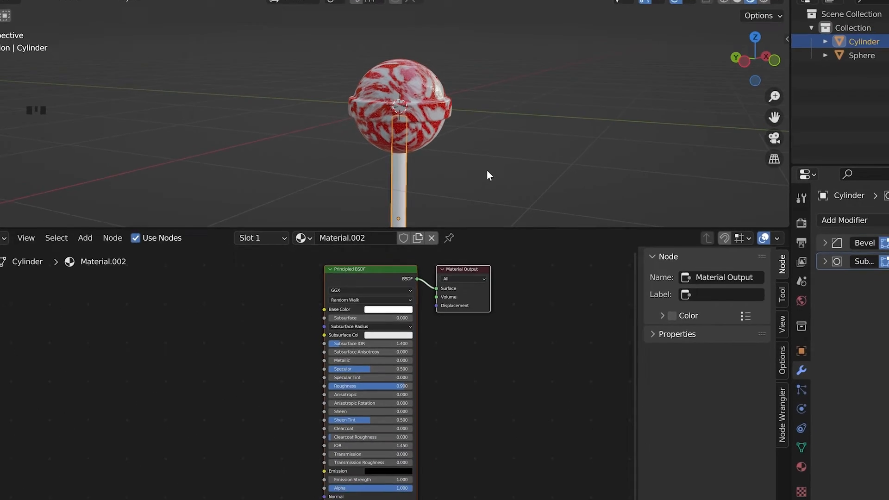
{"action": "left_click", "coordinate": [435, 162]}
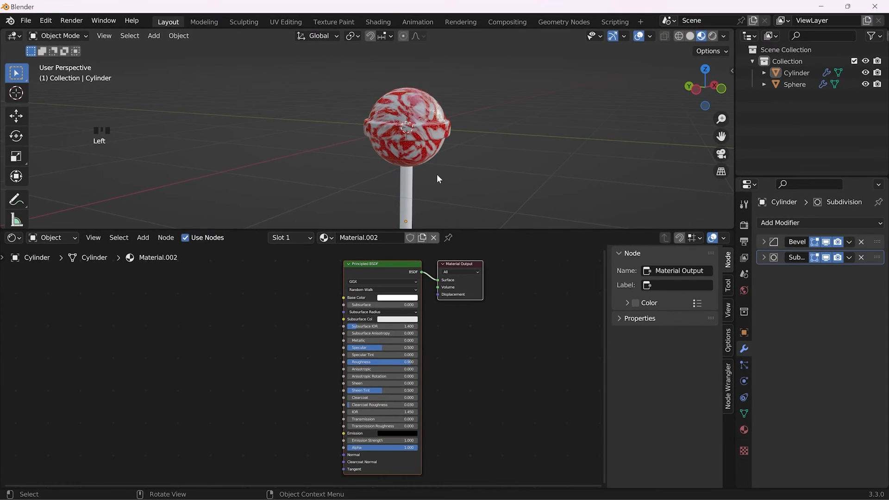
- Shrink the node editor to enlarge the 3D viewport, and show the whole lollipop in front orthographic view
{"action": "middle_click_drag", "start_coordinate": [436, 162], "coordinate": [513, 158]}
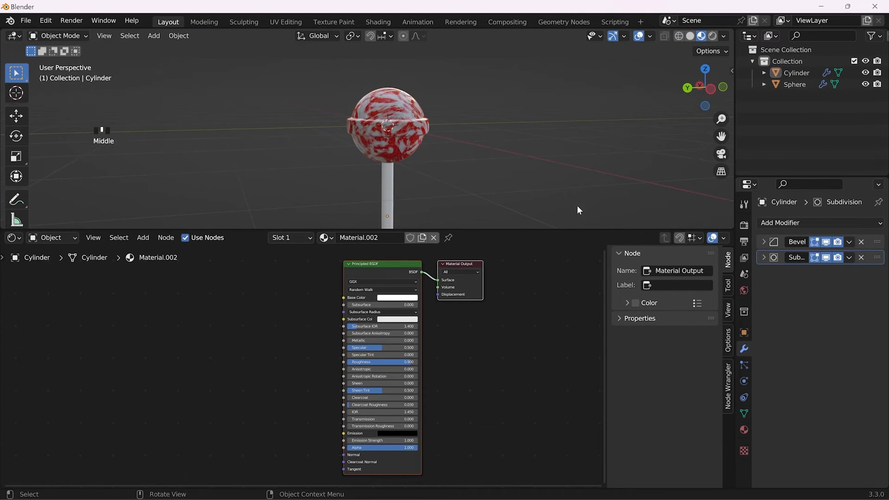
{"action": "left_click_drag", "start_coordinate": [567, 230], "coordinate": [562, 482]}
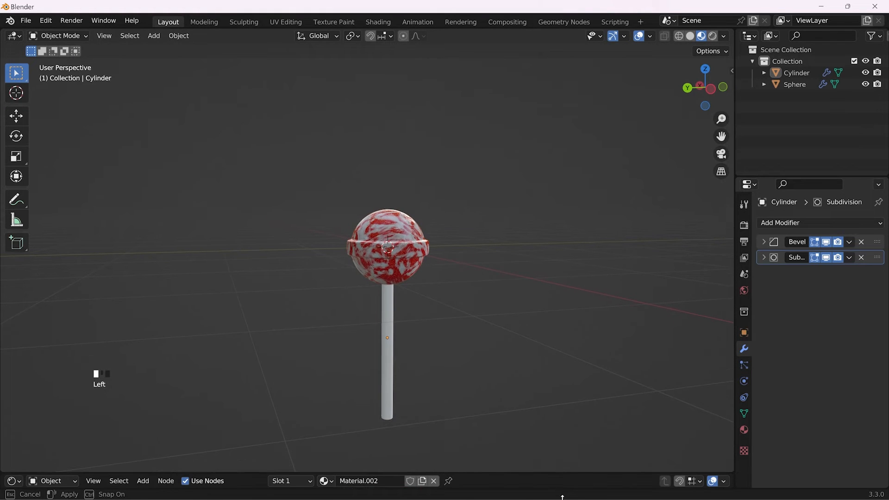
{"action": "left_click", "coordinate": [723, 92]}
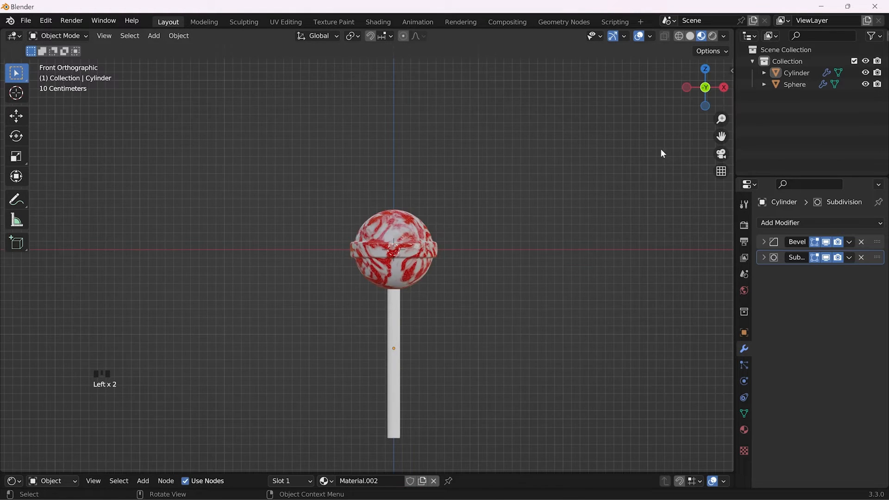
- Add a plane mesh at the scene's origin as the floor for the lollipop
{"action": "scroll", "coordinate": [456, 238], "scroll_direction": "down", "scroll_amount": 3}
{"action": "middle_click_drag", "start_coordinate": [438, 290], "coordinate": [455, 227], "text": "shift"}
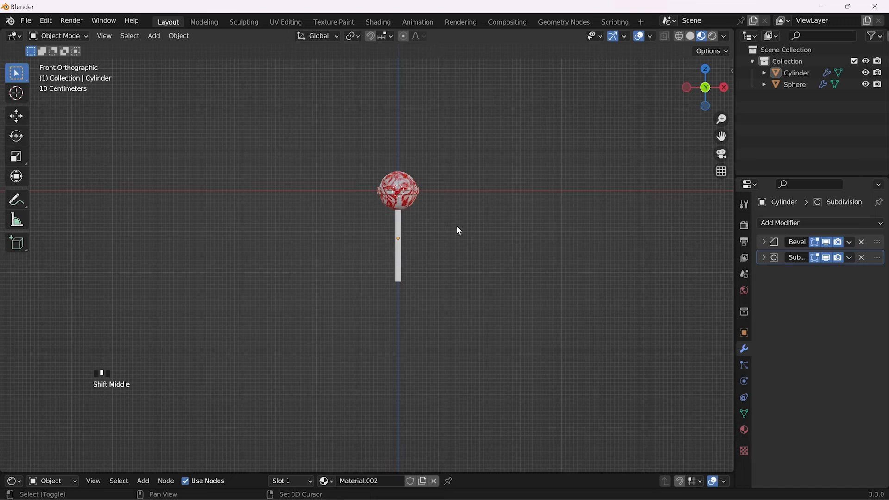
{"action": "key", "text": "shift+a"}
{"action": "left_click", "coordinate": [503, 228]}
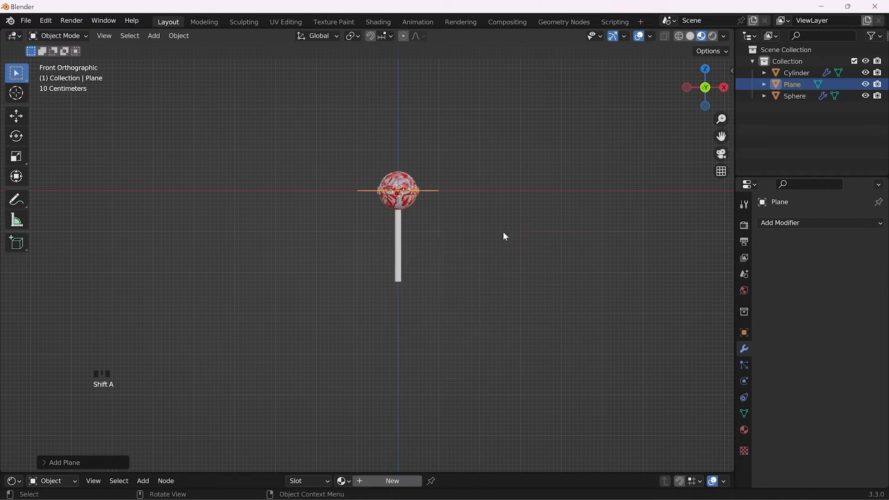
- Scale the plane up evenly in two passes until it forms a large floor around the lollipop
{"action": "middle_click_drag", "start_coordinate": [503, 232], "coordinate": [391, 266]}
{"action": "scroll", "coordinate": [396, 254], "scroll_direction": "down", "scroll_amount": 2}
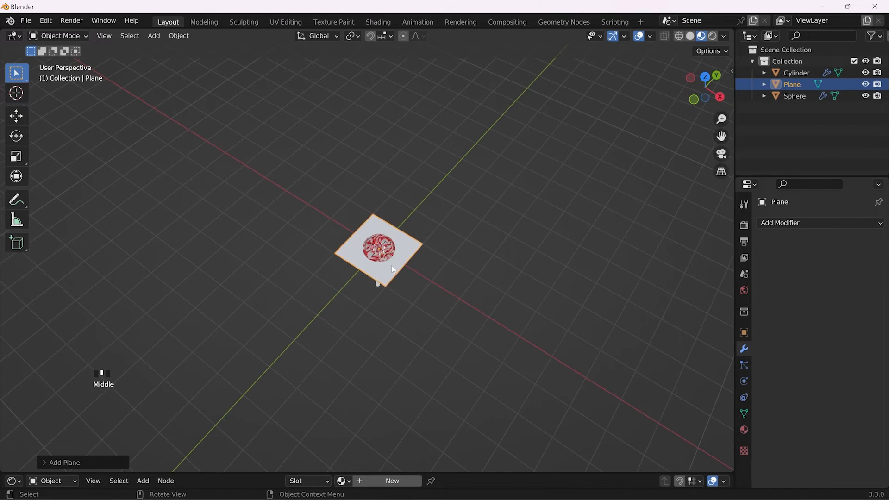
{"action": "scroll", "coordinate": [532, 307], "scroll_direction": "up", "scroll_amount": 5}
{"action": "scroll", "coordinate": [412, 296], "scroll_direction": "down", "scroll_amount": 5}
{"action": "key", "text": "s"}
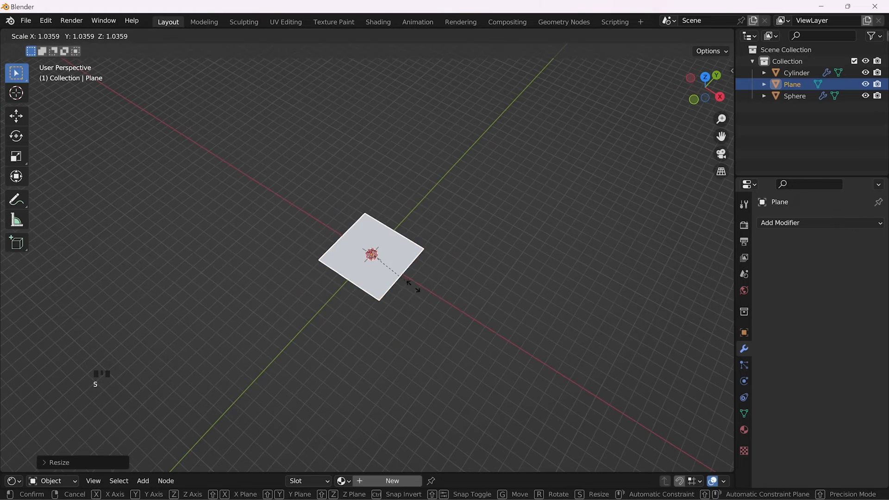
{"action": "left_click", "coordinate": [567, 328]}
{"action": "key", "text": "s"}
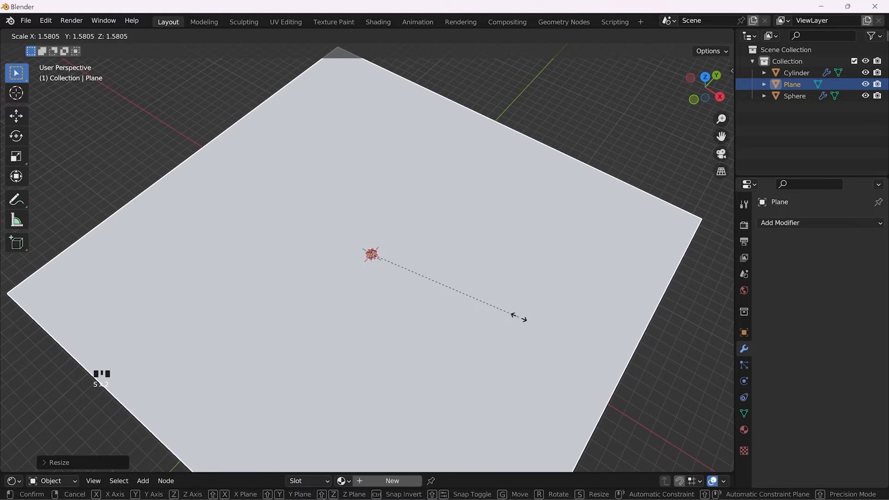
{"action": "left_click", "coordinate": [520, 314]}
- Select the stick and candy in front view and raise them about 2.2 m along Z above the plane
{"action": "left_click", "coordinate": [695, 100]}
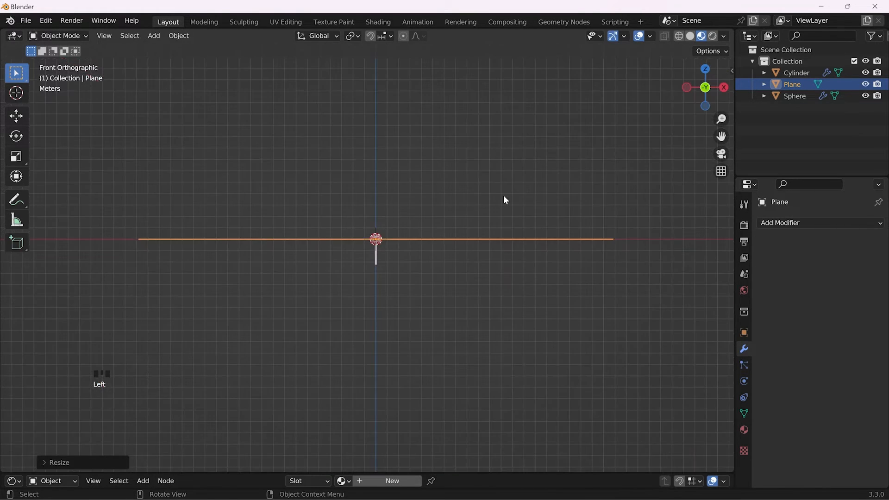
{"action": "scroll", "coordinate": [405, 238], "scroll_direction": "up", "scroll_amount": 5}
{"action": "left_click", "coordinate": [390, 254]}
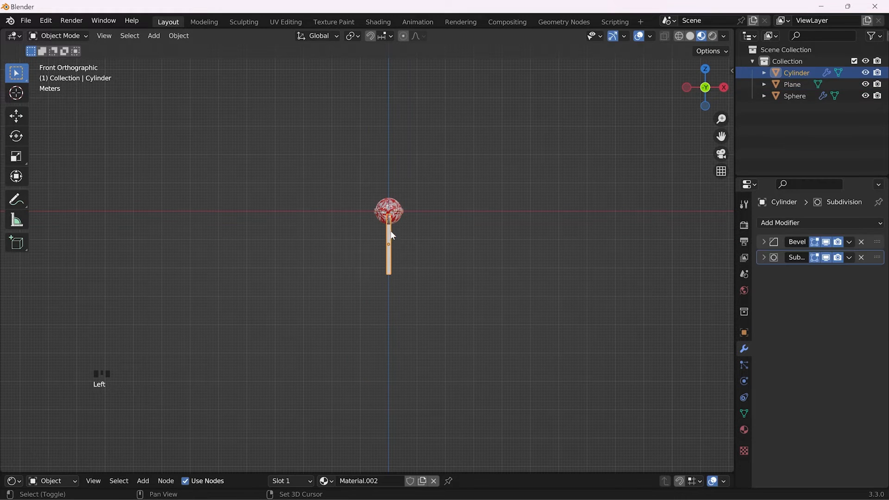
{"action": "left_click", "coordinate": [393, 217], "text": "shift"}
{"action": "scroll", "coordinate": [401, 215], "scroll_direction": "up", "scroll_amount": 3}
{"action": "key", "text": "g"}
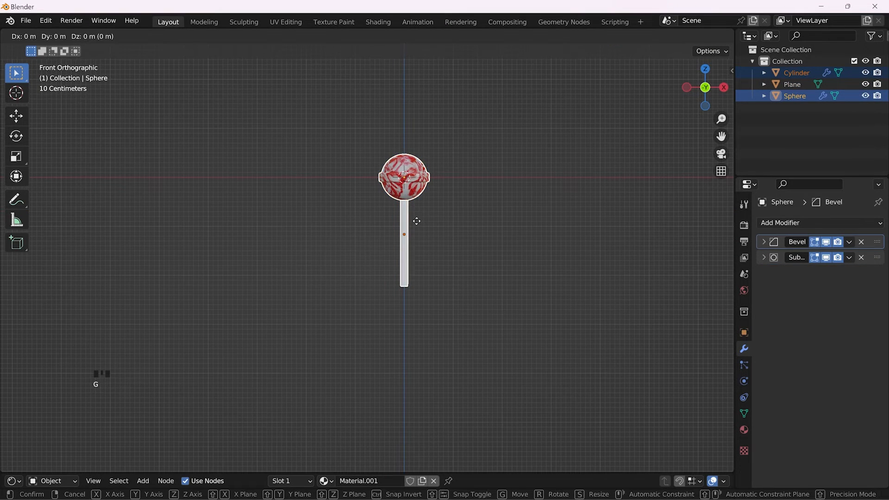
{"action": "key", "text": "z"}
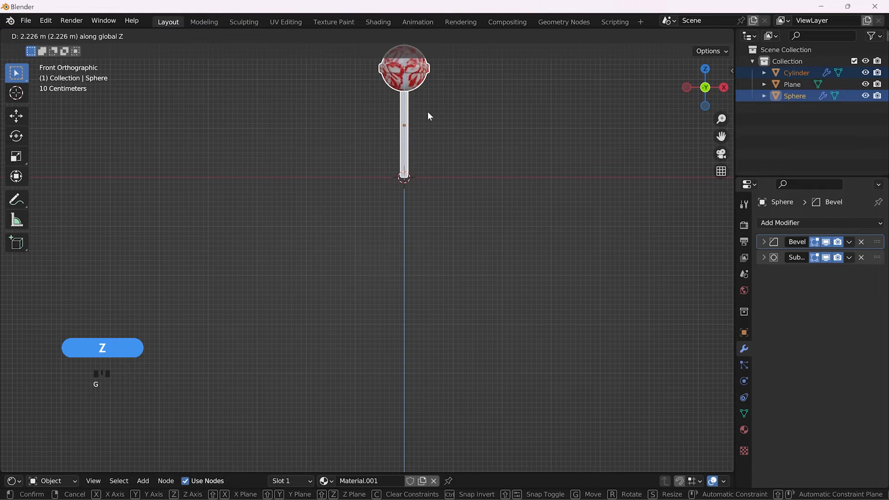
{"action": "left_click", "coordinate": [427, 112]}
- Rotate the lollipop about -80 degrees in front view and lower it about 1.2 m along Z toward the plane
{"action": "key", "text": "r"}
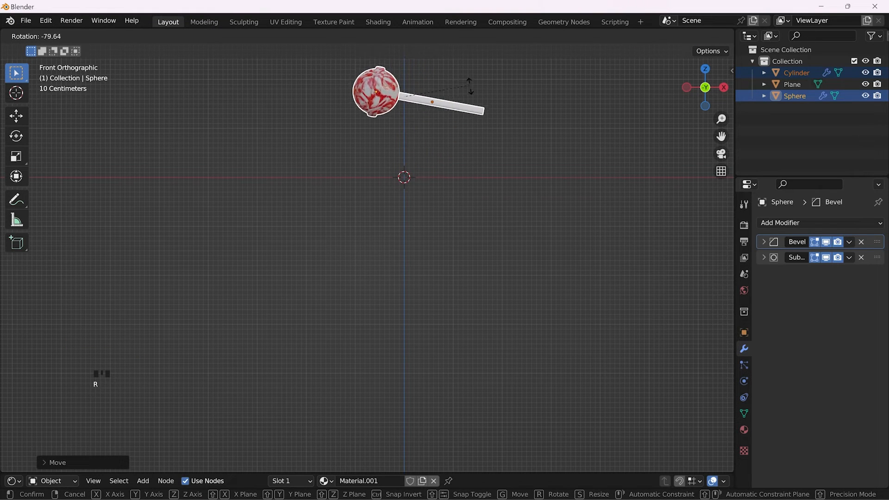
{"action": "left_click", "coordinate": [469, 85]}
{"action": "key", "text": "g"}
{"action": "key", "text": "z"}
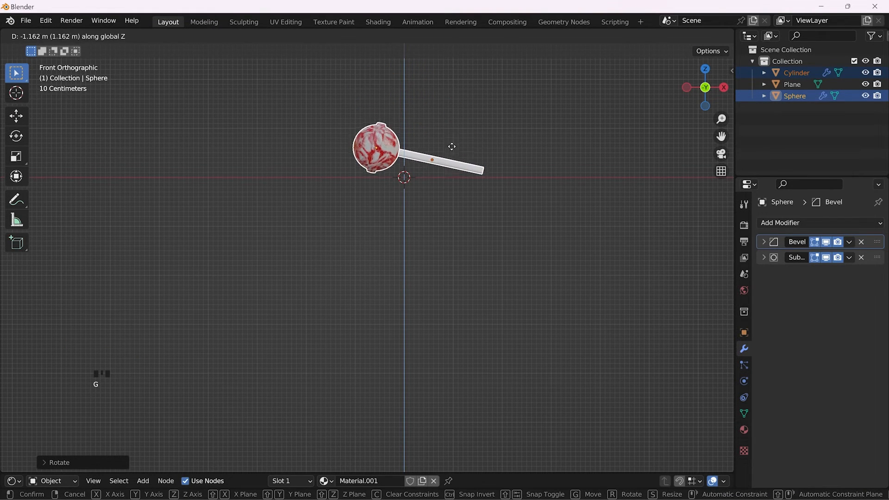
{"action": "left_click", "coordinate": [452, 147]}
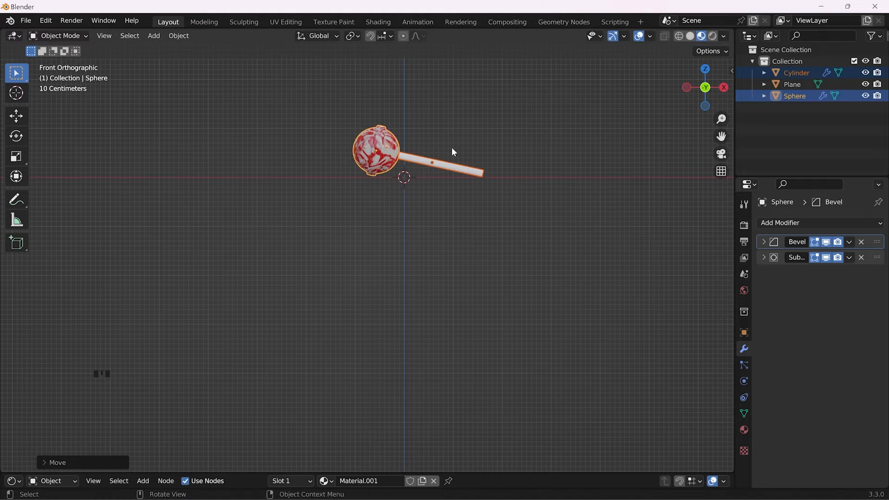
- Fine-tune the lollipop's tilt and lower it slightly along Z so the candy and stick end rest on the plane
{"action": "scroll", "coordinate": [456, 152], "scroll_direction": "up", "scroll_amount": 3}
{"action": "middle_click_drag", "start_coordinate": [456, 152], "coordinate": [423, 282], "text": "shift"}
{"action": "key", "text": "r"}
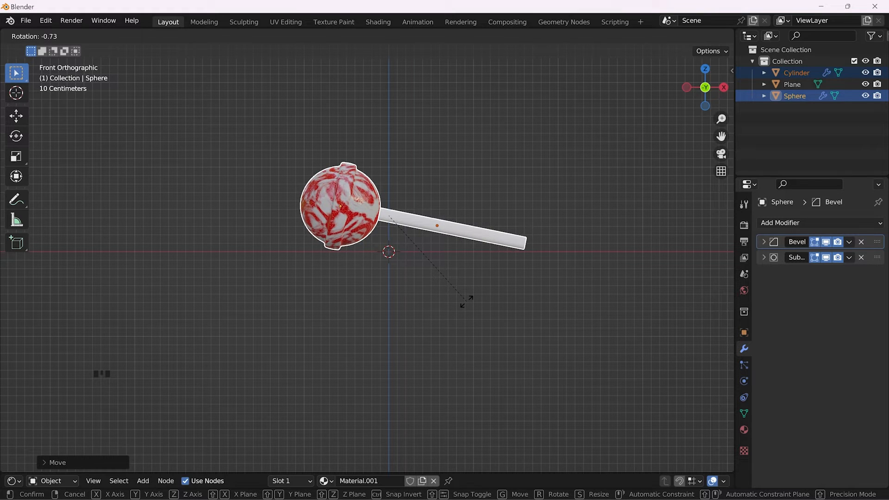
{"action": "left_click", "coordinate": [467, 301]}
{"action": "key", "text": "g"}
{"action": "key", "text": "z"}
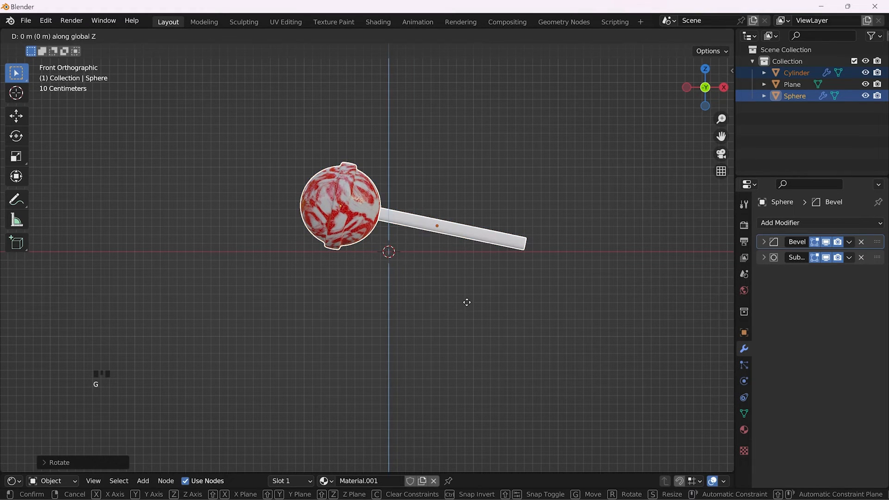
{"action": "left_click", "coordinate": [467, 304]}
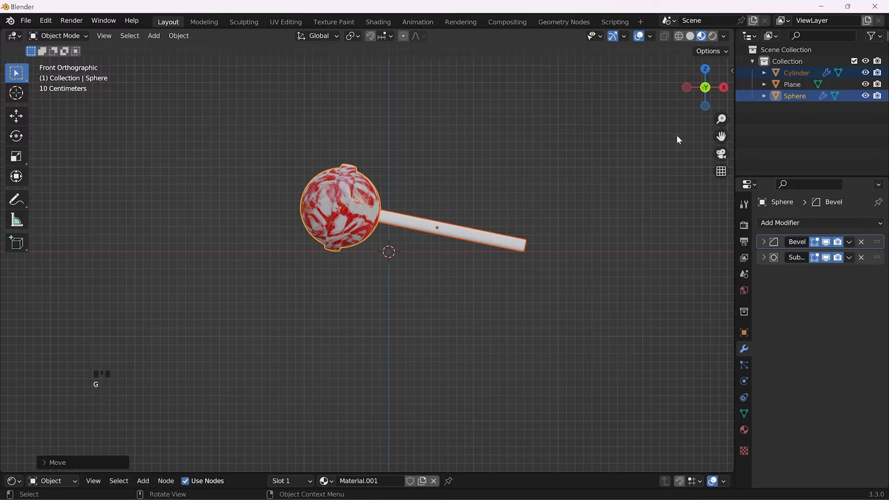
- Rotate the lollipop -90 degrees about the Z axis in top view
{"action": "left_click", "coordinate": [707, 72]}
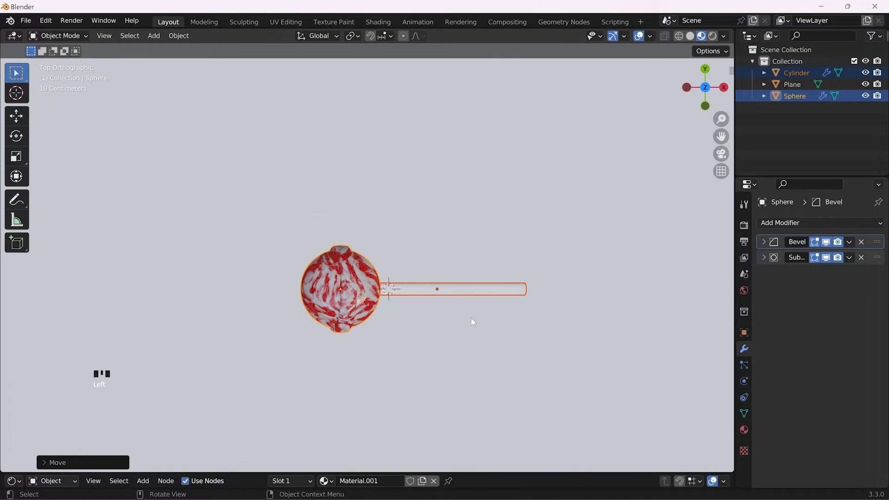
{"action": "key", "text": "r"}
{"action": "key", "text": "z"}
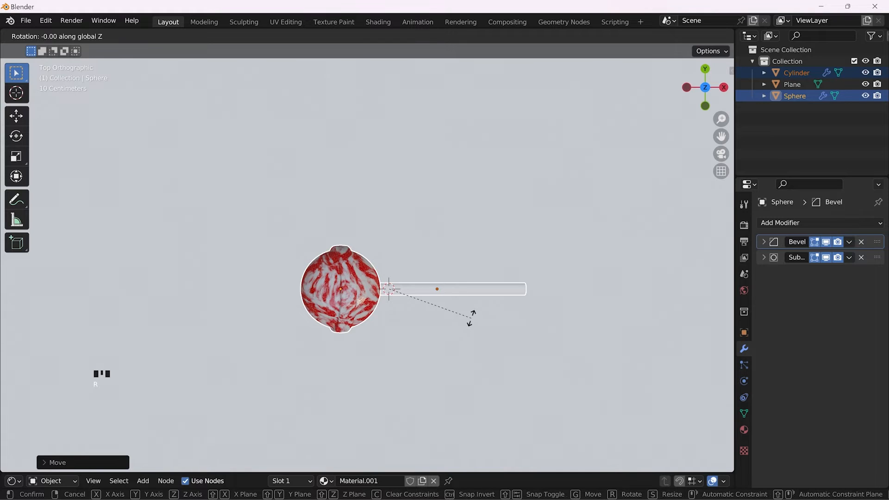
{"action": "type", "text": "-90"}
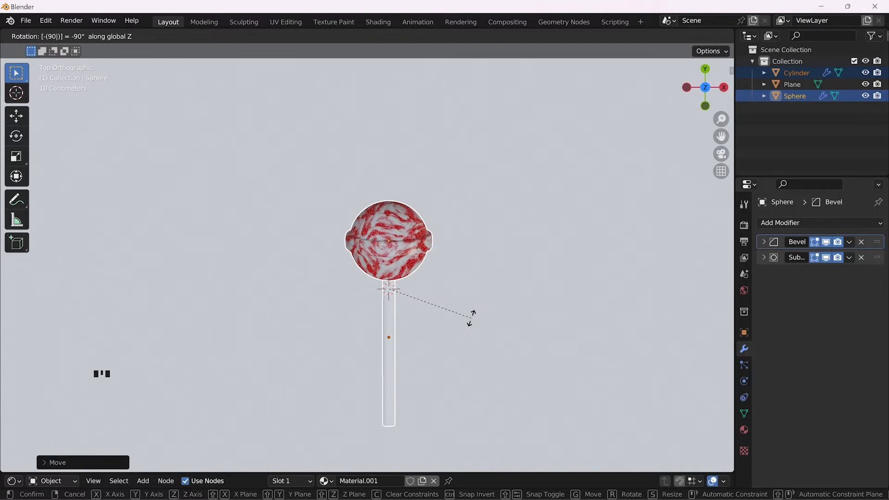
{"action": "key", "text": "Return"}
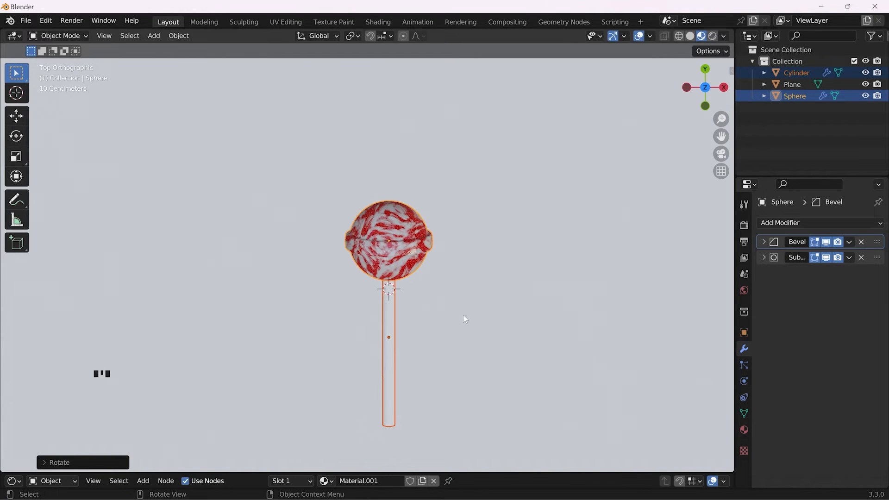
- Duplicate the lollipop to the right of the original and tilt the copy outward, with its candy lower than the original's
{"action": "key", "text": "shift+d"}
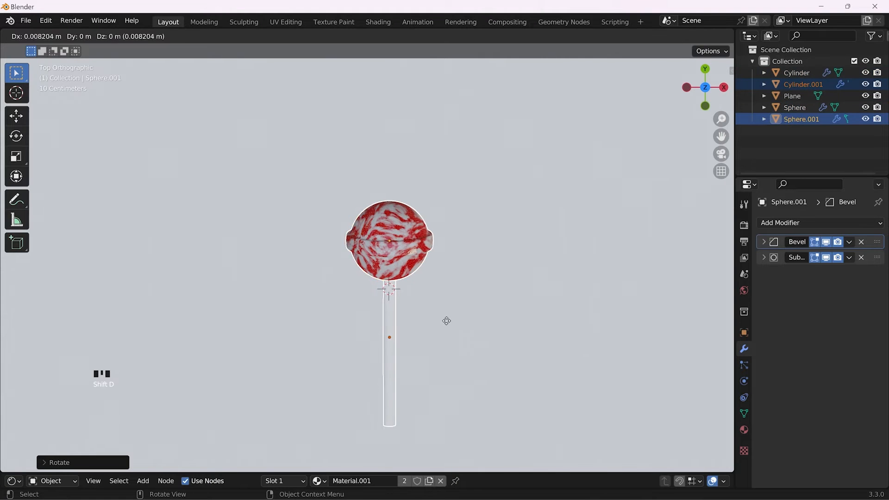
{"action": "left_click", "coordinate": [546, 327]}
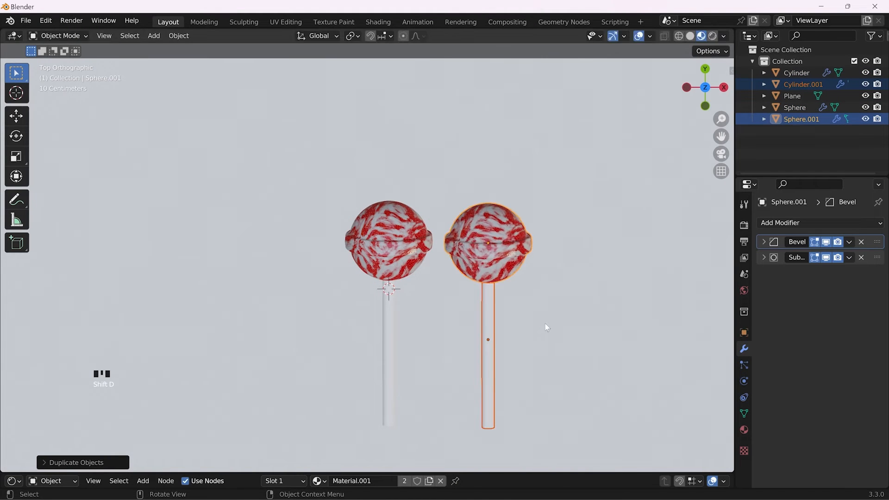
{"action": "key", "text": "r"}
{"action": "left_click", "coordinate": [531, 345]}
{"action": "key", "text": "g"}
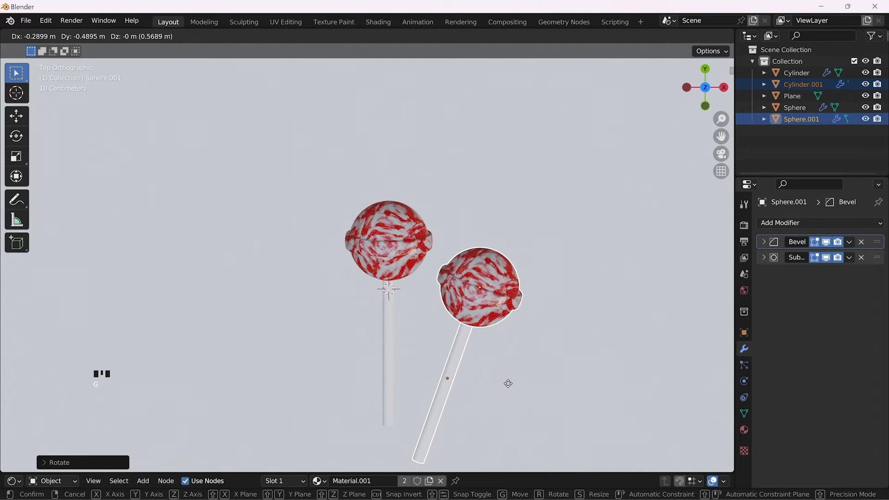
{"action": "left_click", "coordinate": [507, 384]}
{"action": "key", "text": "r"}
{"action": "left_click", "coordinate": [505, 385]}
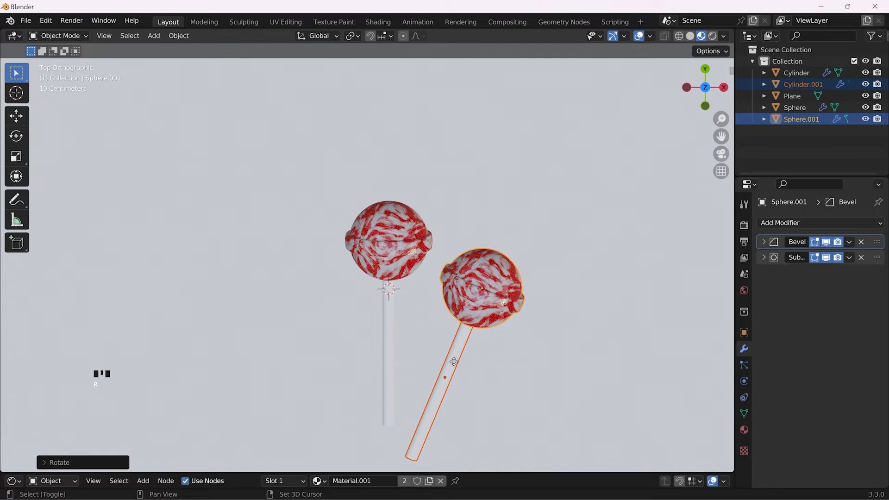
- Duplicate the tilted lollipop, rotate the copy to lean the opposite way, and place it left of the original
{"action": "key", "text": "shift+d"}
{"action": "left_click", "coordinate": [381, 356]}
{"action": "key", "text": "r"}
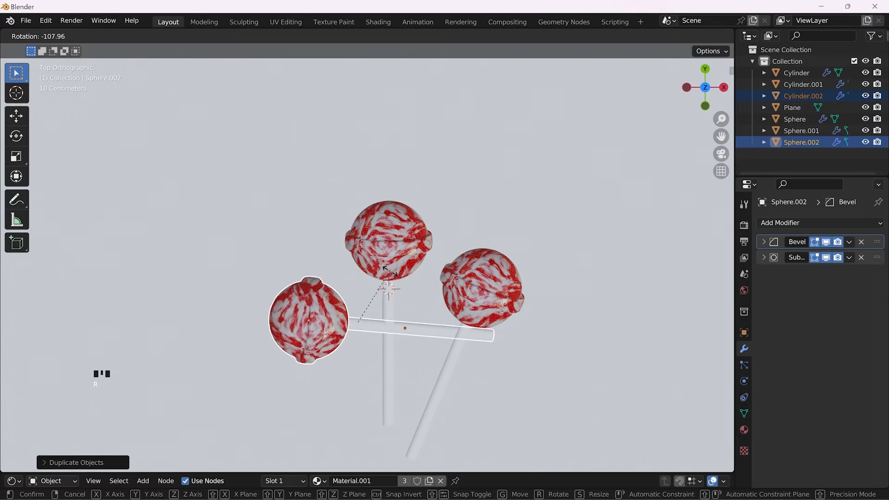
{"action": "left_click", "coordinate": [391, 333]}
{"action": "key", "text": "g"}
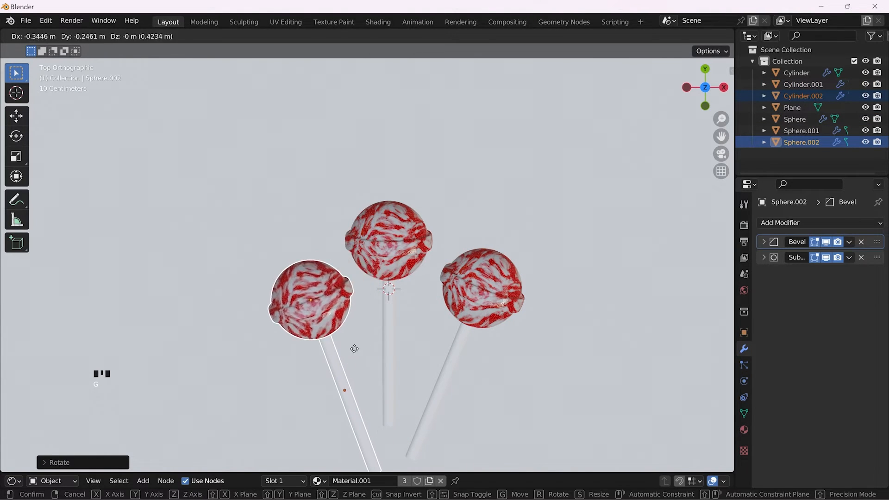
{"action": "left_click", "coordinate": [350, 334]}
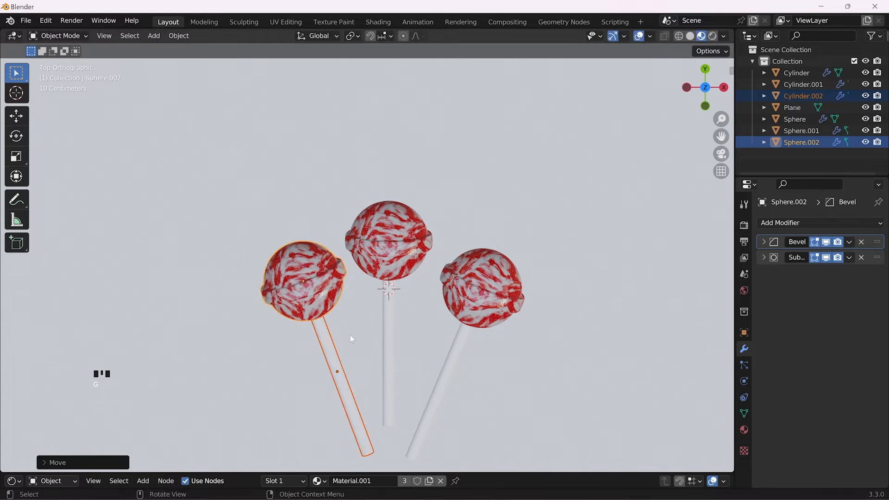
- Tilt the left lollipop further outward and shift it down so its stick end sits below the middle stick
{"action": "key", "text": "r"}
{"action": "left_click", "coordinate": [411, 341]}
{"action": "key", "text": "g"}
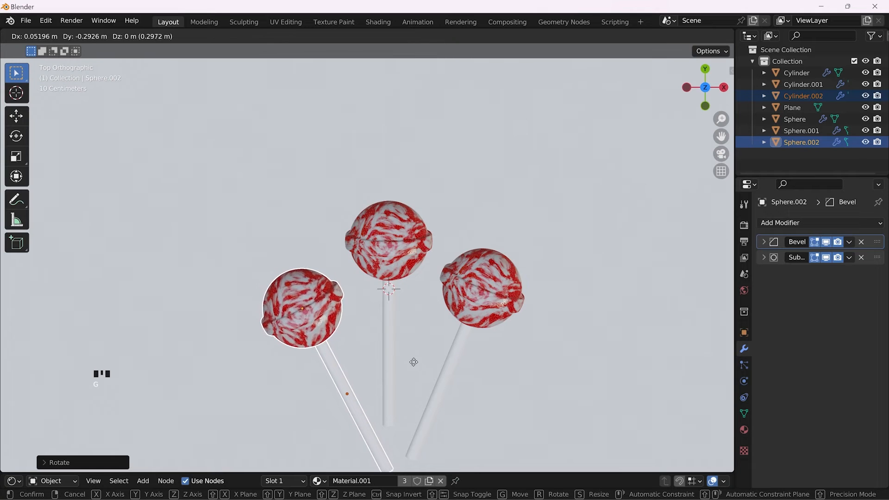
{"action": "left_click", "coordinate": [413, 361]}
{"action": "middle_click_drag", "start_coordinate": [422, 360], "coordinate": [421, 309], "text": "shift"}
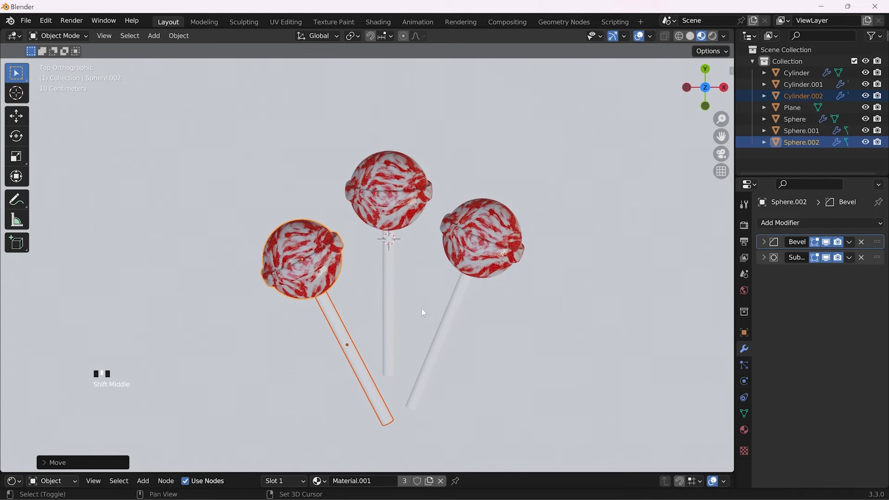
{"action": "key", "text": "r"}
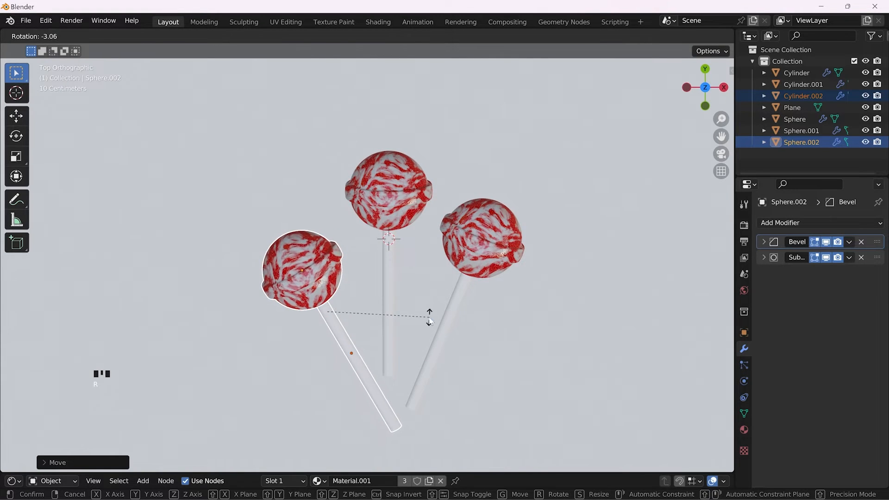
{"action": "right_click", "coordinate": [428, 318]}
- Select the right lollipop's candy and stick, then move and rotate them to mirror the left lollipop in a fan arrangement
{"action": "left_click", "coordinate": [491, 261]}
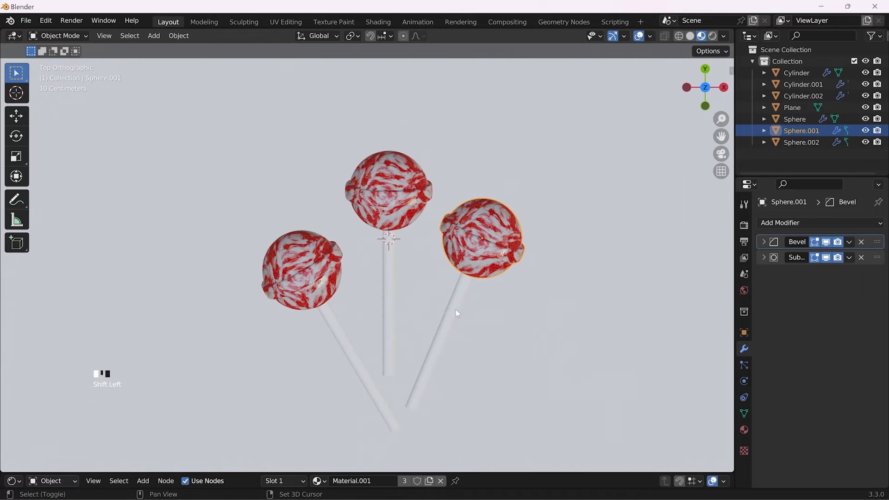
{"action": "left_click", "coordinate": [455, 310], "text": "shift"}
{"action": "key", "text": "g"}
{"action": "left_click", "coordinate": [459, 313]}
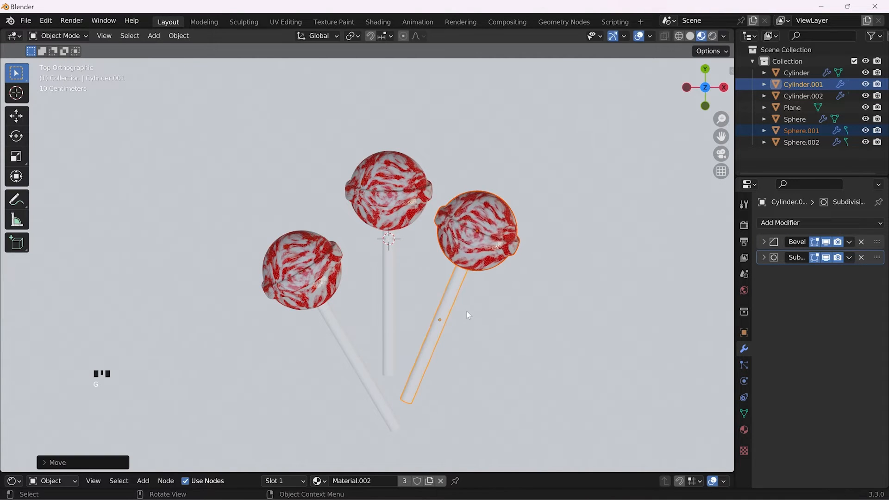
{"action": "key", "text": "r"}
{"action": "left_click", "coordinate": [458, 316]}
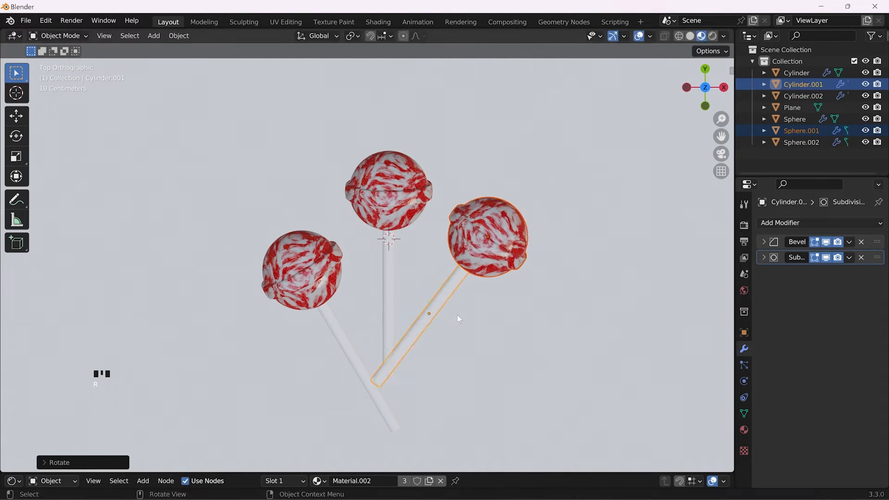
{"action": "key", "text": "g"}
{"action": "left_click", "coordinate": [482, 335]}
{"action": "key", "text": "r"}
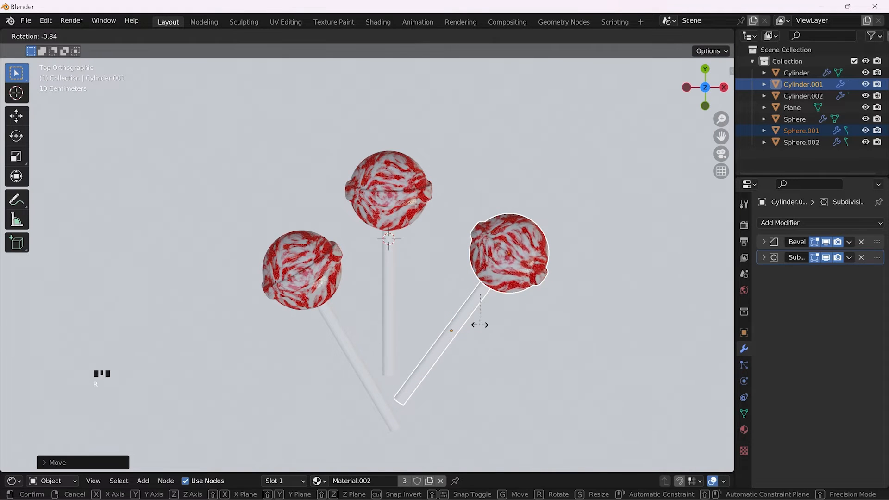
{"action": "left_click", "coordinate": [486, 326]}
{"action": "key", "text": "g"}
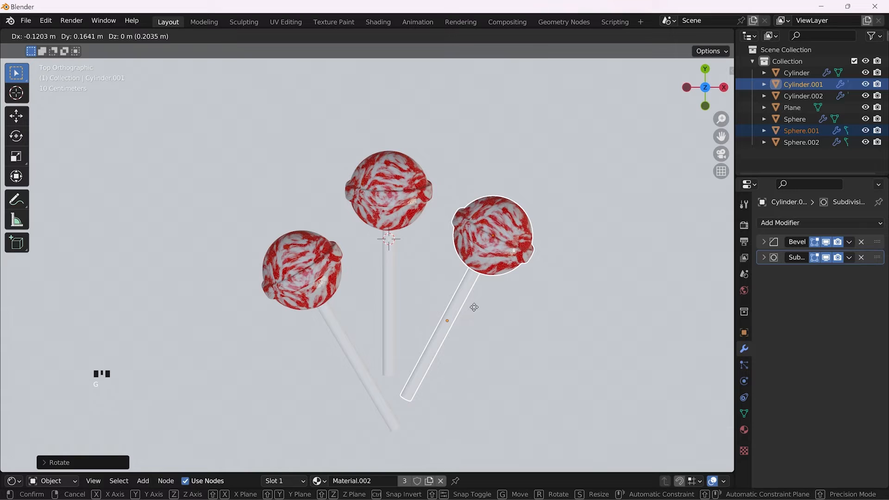
{"action": "left_click", "coordinate": [475, 307]}
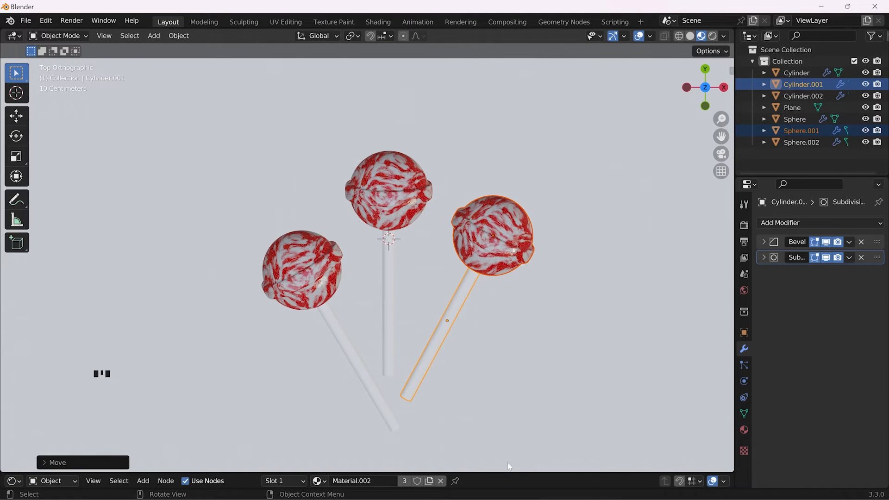
- Enlarge the node editor and give the right lollipop's candy its own copy of the swirl material
{"action": "left_click_drag", "start_coordinate": [514, 473], "coordinate": [517, 218]}
{"action": "middle_click_drag", "start_coordinate": [453, 92], "coordinate": [430, 166], "text": "shift"}
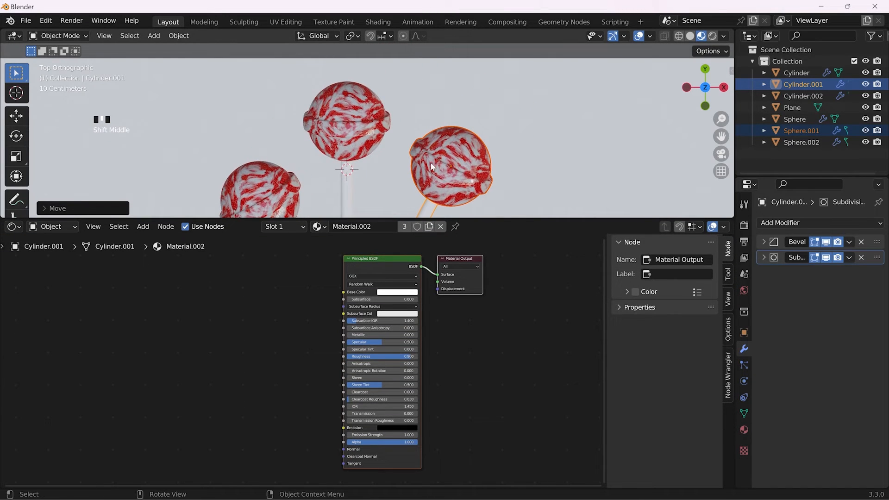
{"action": "left_click", "coordinate": [465, 180]}
{"action": "scroll", "coordinate": [407, 269], "scroll_direction": "up", "scroll_amount": 1}
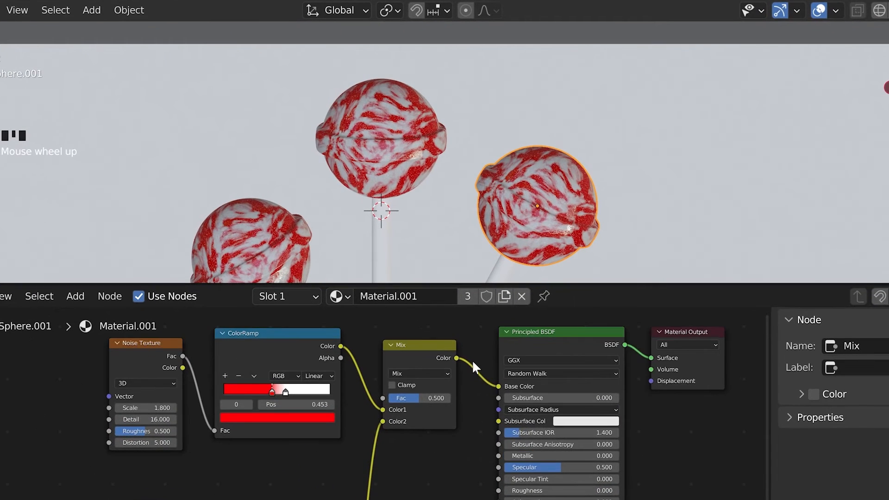
{"action": "middle_click_drag", "start_coordinate": [471, 359], "coordinate": [480, 375], "text": "shift"}
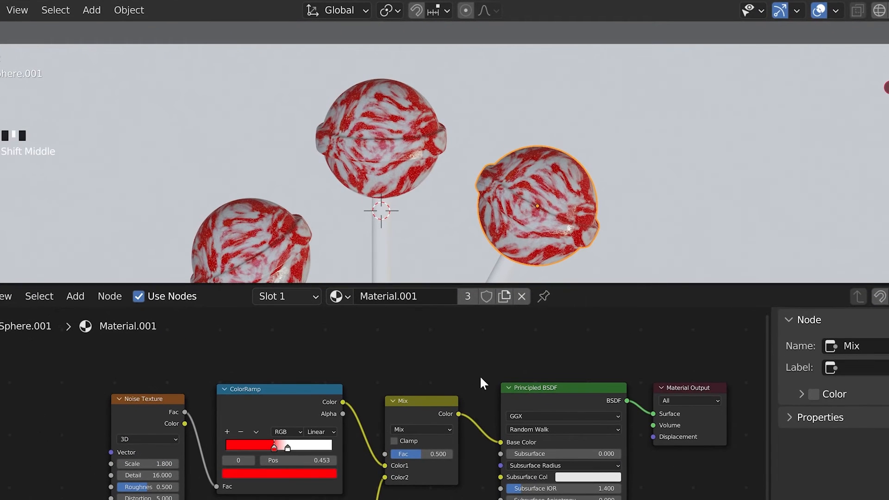
{"action": "left_click", "coordinate": [504, 297]}
{"action": "middle_click_drag", "start_coordinate": [416, 446], "coordinate": [504, 378], "text": "shift"}
- Change the red stop of the right candy's ColorRamp to dark brown, hex 3C1506
{"action": "left_click", "coordinate": [353, 378]}
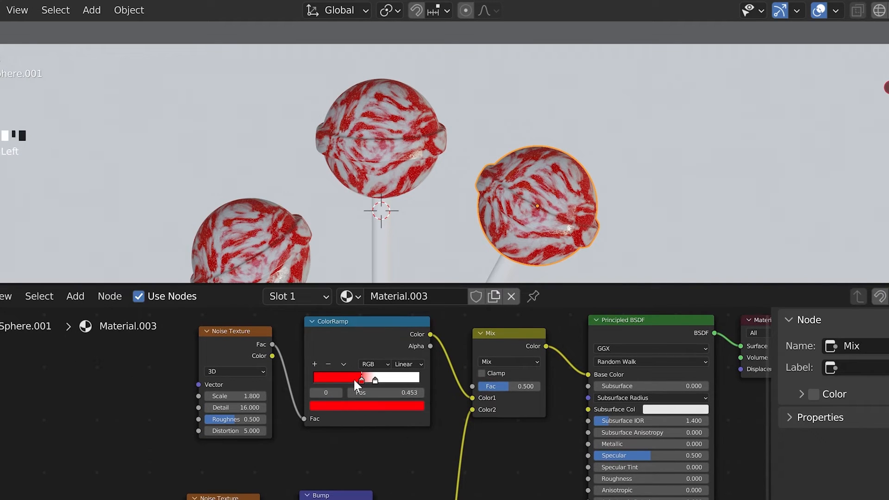
{"action": "left_click", "coordinate": [356, 405]}
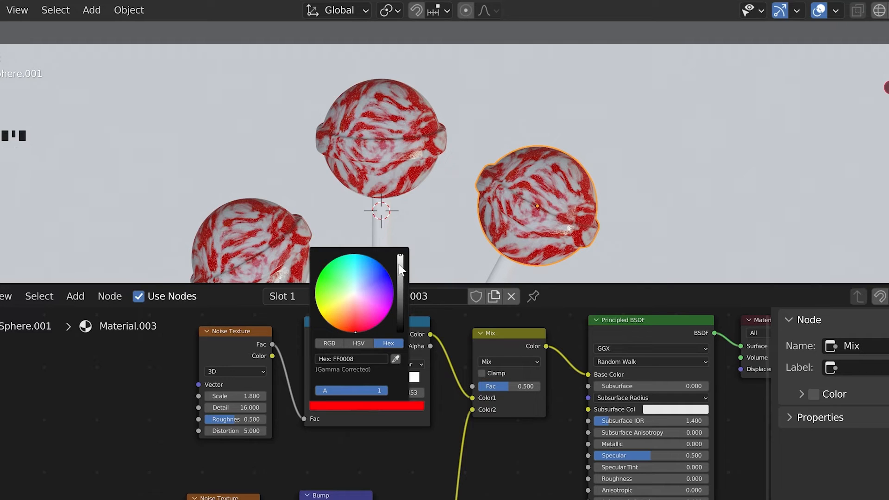
{"action": "mouse_move", "coordinate": [399, 266]}
{"action": "left_mouse_down"}
{"action": "mouse_move", "coordinate": [400, 314]}
{"action": "mouse_move", "coordinate": [340, 325]}
{"action": "left_mouse_up"}
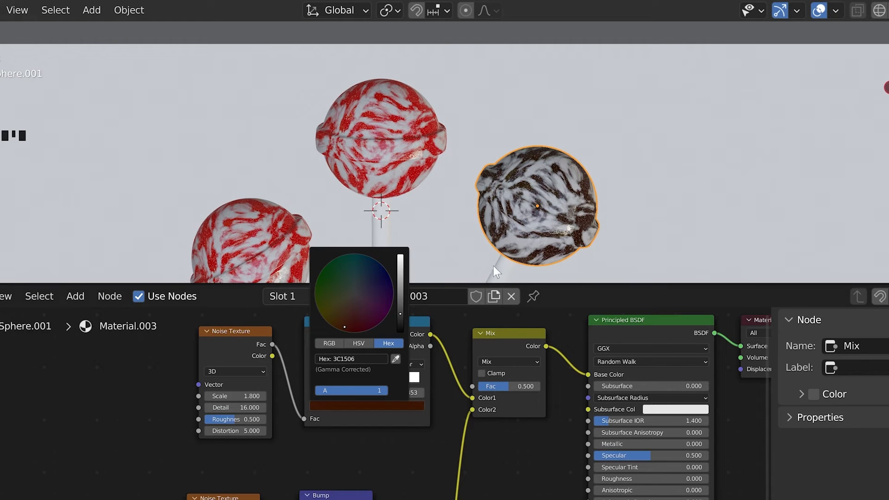
- Move the white stop of the right candy's ColorRamp to about 0.682 and set the Noise Texture scale to 2.5
{"action": "scroll", "coordinate": [561, 227], "scroll_direction": "up", "scroll_amount": 4}
{"action": "middle_click_drag", "start_coordinate": [613, 246], "coordinate": [466, 152], "text": "shift"}
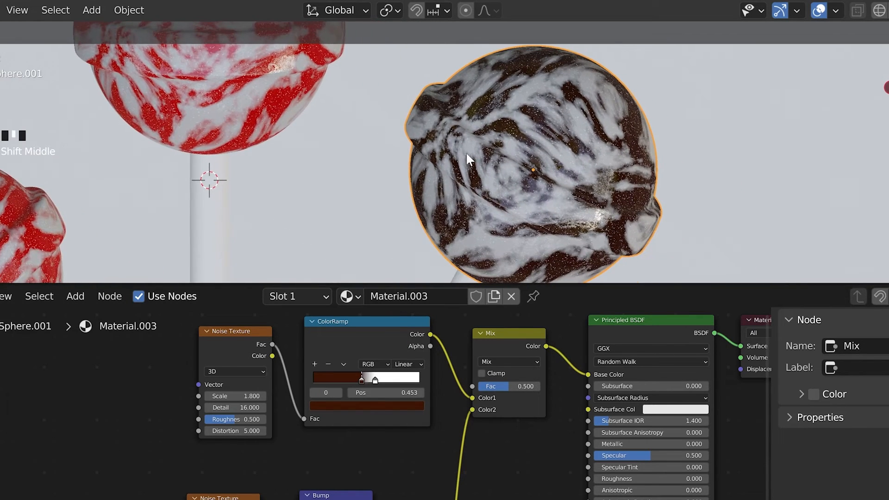
{"action": "left_click_drag", "start_coordinate": [375, 380], "coordinate": [389, 381]}
{"action": "left_click_drag", "start_coordinate": [238, 399], "coordinate": [259, 399]}
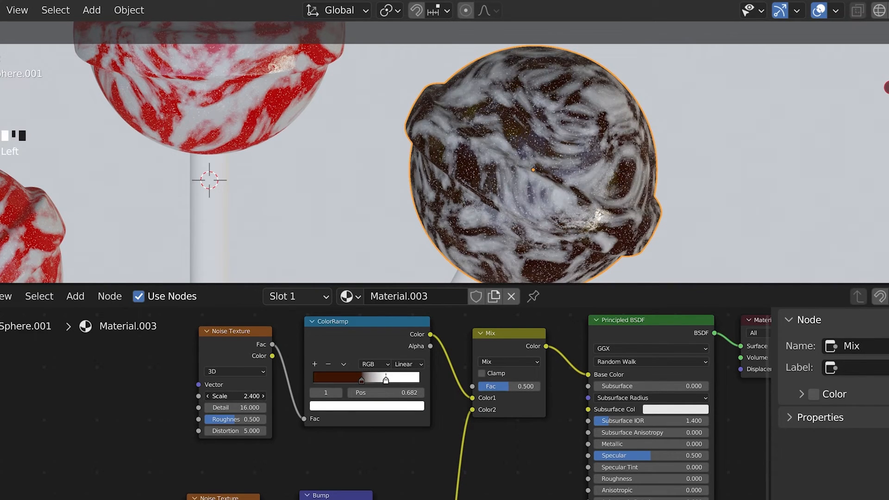
{"action": "double_click", "coordinate": [240, 397]}
{"action": "type", "text": "2.5"}
{"action": "key", "text": "Return"}
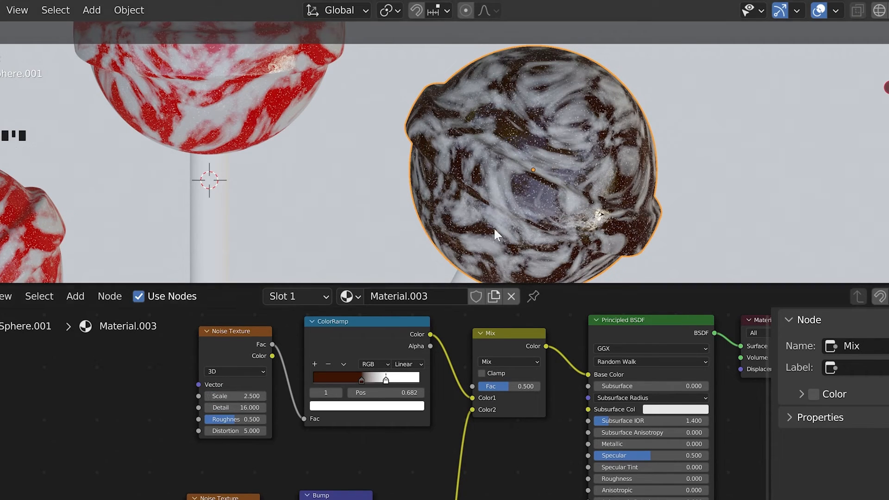
- Select the left lollipop's candy and give it its own copy of the red-and-white swirl material
{"action": "scroll", "coordinate": [559, 202], "scroll_direction": "down", "scroll_amount": 4}
{"action": "middle_click_drag", "start_coordinate": [465, 188], "coordinate": [564, 154], "text": "shift"}
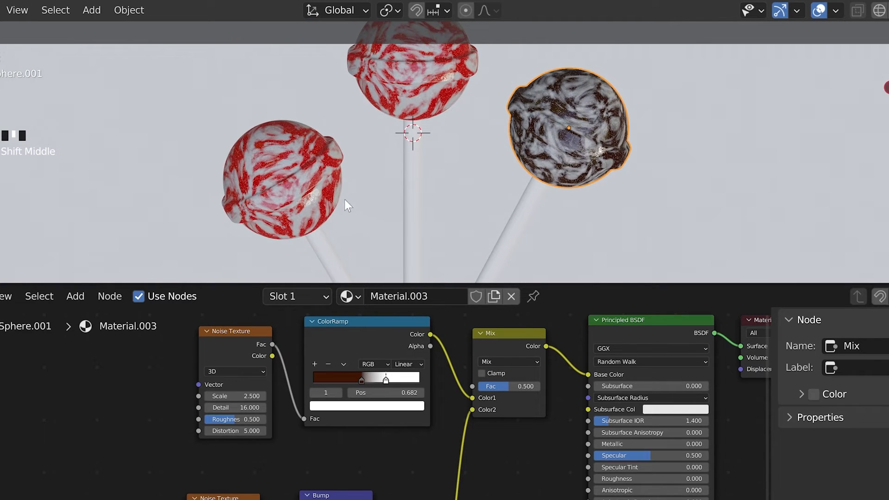
{"action": "left_click", "coordinate": [323, 189]}
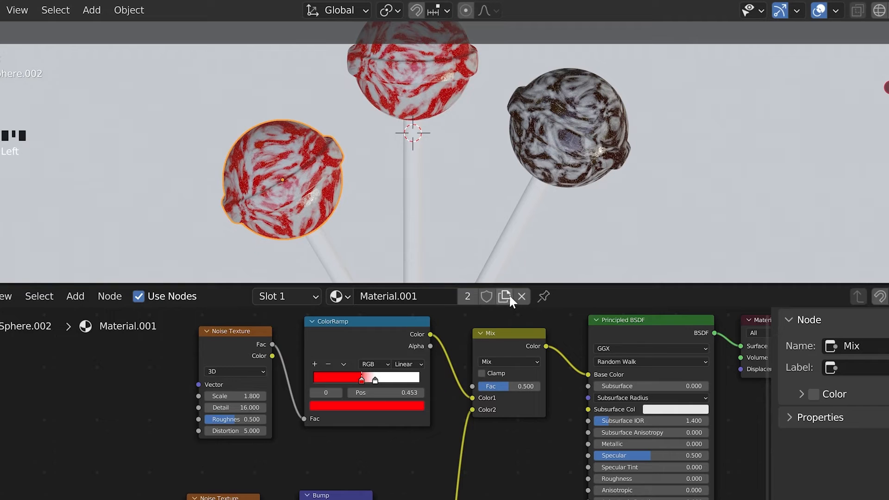
{"action": "left_click", "coordinate": [510, 296]}
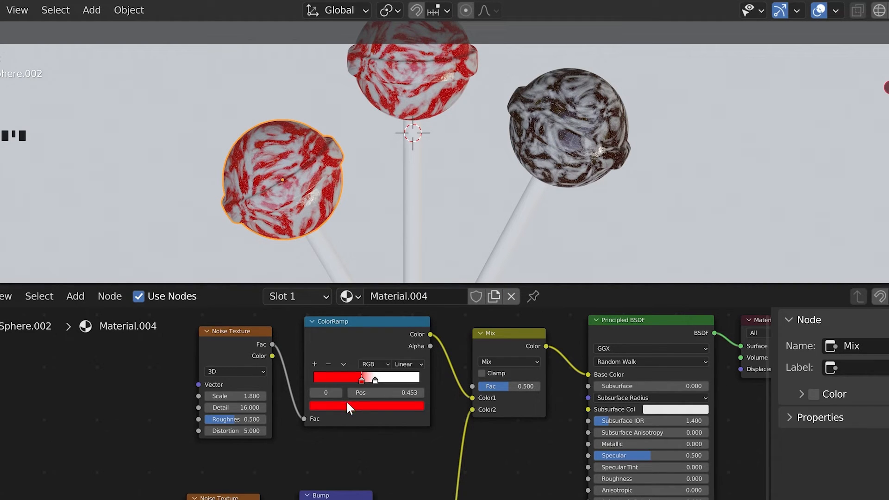
- Add a third stop at about 0.516 between red and white in the left candy's ColorRamp and colour it blue, hex 0001FF
{"action": "left_click", "coordinate": [317, 363]}
{"action": "left_click_drag", "start_coordinate": [362, 379], "coordinate": [383, 380]}
{"action": "left_click", "coordinate": [369, 381]}
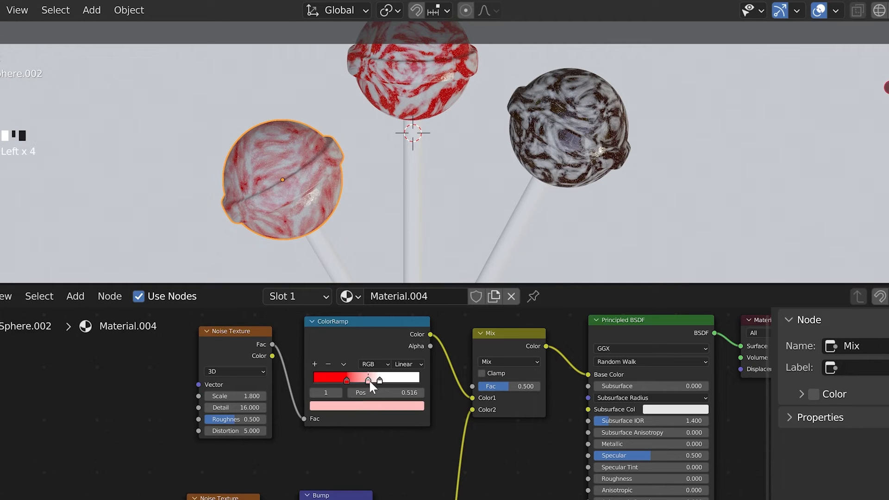
{"action": "left_click", "coordinate": [366, 406]}
{"action": "left_click_drag", "start_coordinate": [353, 304], "coordinate": [389, 273]}
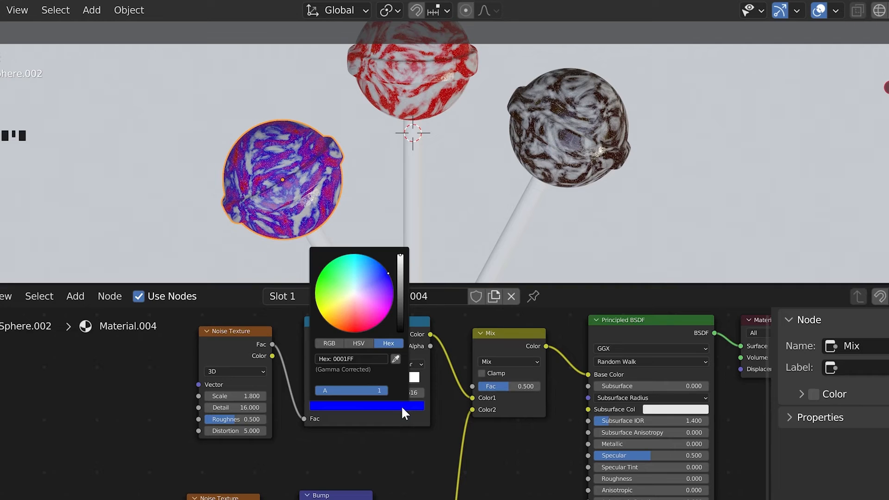
- Change the white stop at the end of the left candy's ColorRamp to bright yellow
{"action": "left_click", "coordinate": [379, 379]}
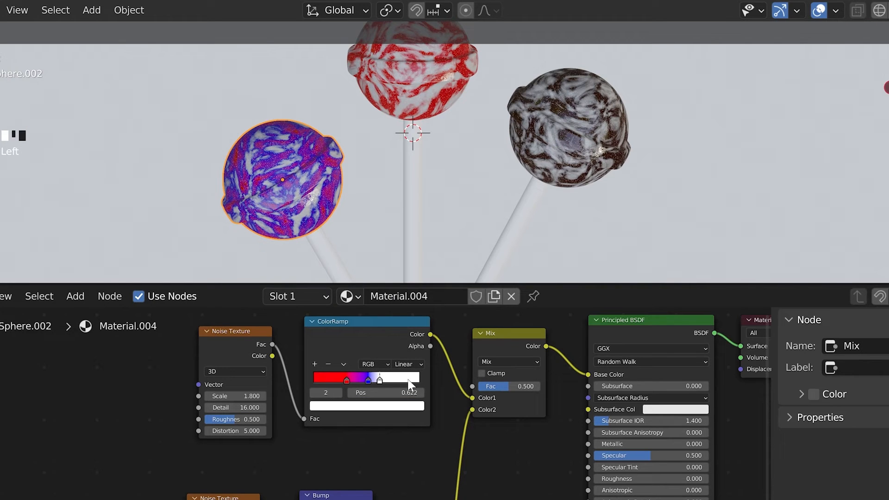
{"action": "left_click", "coordinate": [391, 406]}
{"action": "left_click_drag", "start_coordinate": [345, 301], "coordinate": [322, 316]}
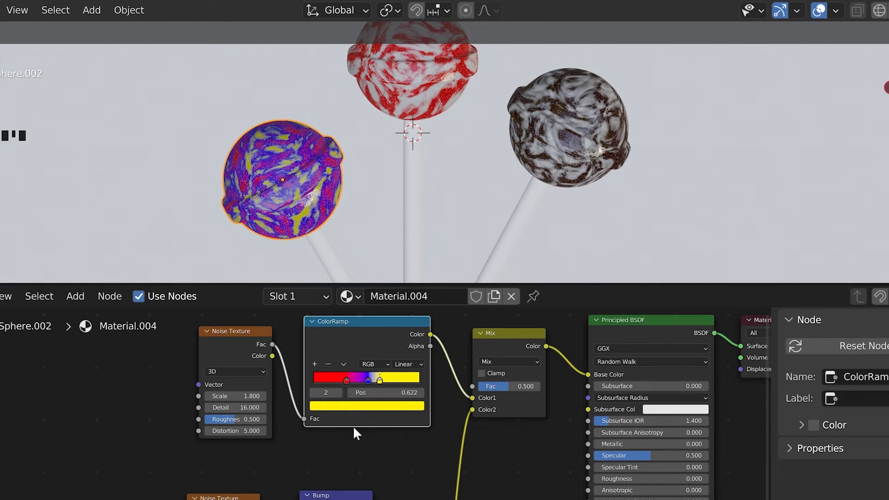
- Move the blue stop of the left candy's ColorRamp to about 0.464 and set the Noise Texture scale to 1.5
{"action": "scroll", "coordinate": [283, 231], "scroll_direction": "up", "scroll_amount": 3}
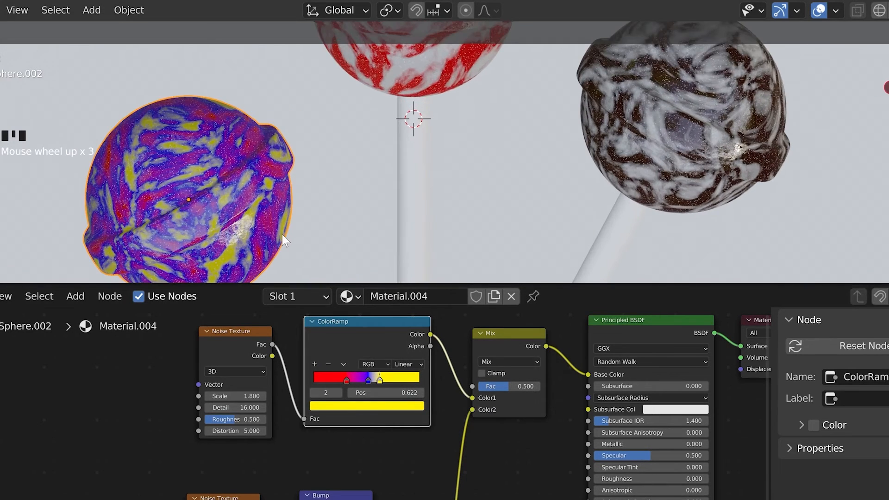
{"action": "middle_click_drag", "start_coordinate": [282, 234], "coordinate": [414, 245], "text": "shift"}
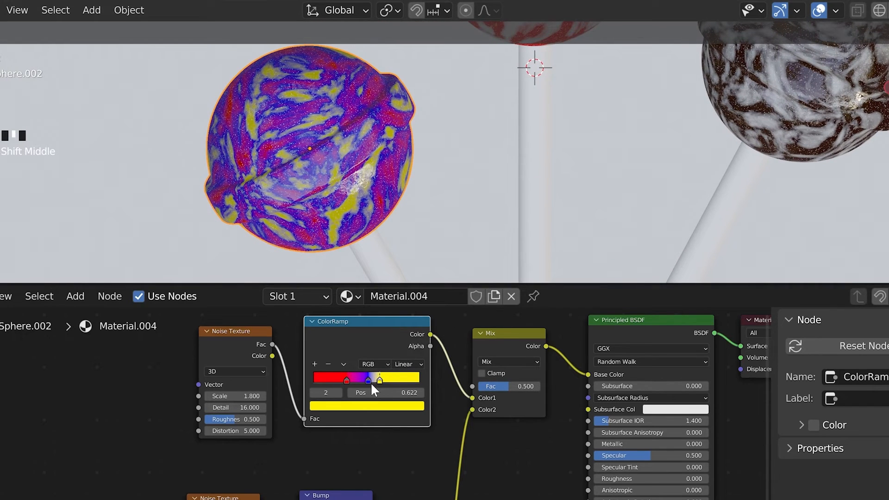
{"action": "left_click_drag", "start_coordinate": [368, 380], "coordinate": [363, 379]}
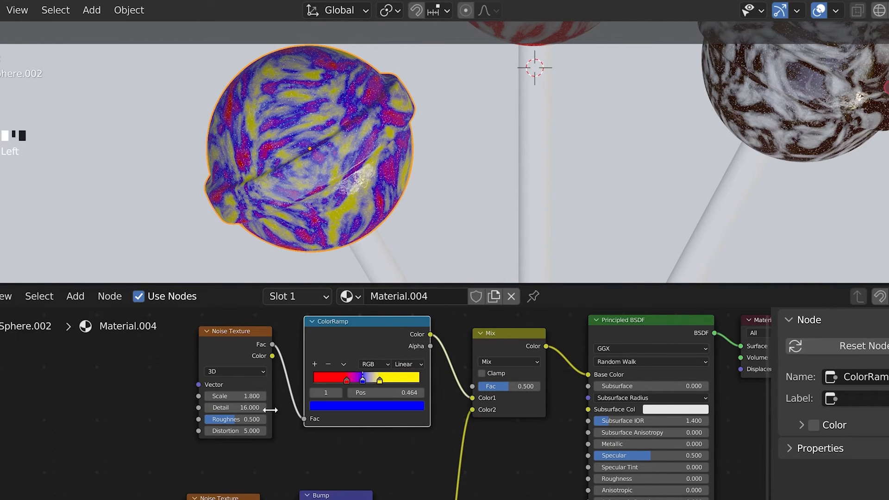
{"action": "mouse_move", "coordinate": [250, 396]}
{"action": "left_mouse_down"}
{"action": "mouse_move", "coordinate": [230, 396]}
{"action": "mouse_move", "coordinate": [243, 396]}
{"action": "left_mouse_up"}
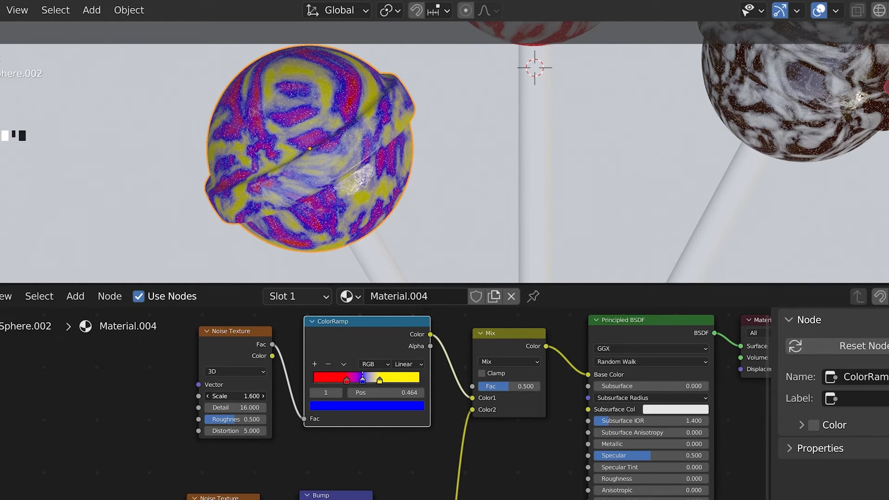
{"action": "left_click", "coordinate": [254, 396]}
{"action": "key", "text": "Return"}
{"action": "scroll", "coordinate": [408, 210], "scroll_direction": "down", "scroll_amount": 4}
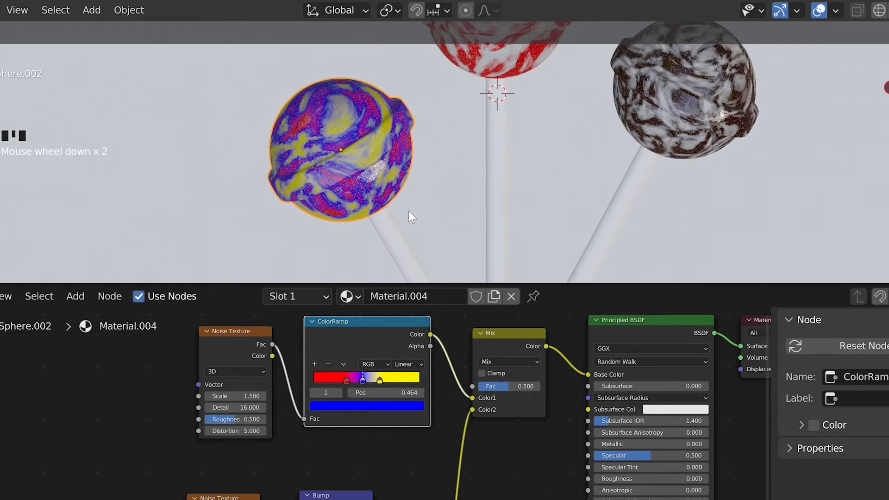
{"action": "middle_click_drag", "start_coordinate": [468, 171], "coordinate": [403, 224], "text": "shift"}
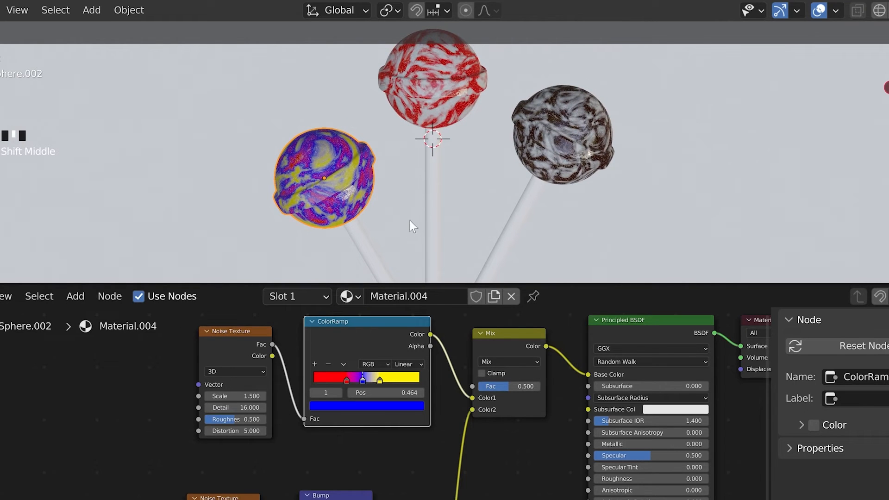
{"action": "left_click", "coordinate": [403, 217]}
{"action": "scroll", "coordinate": [430, 179], "scroll_direction": "up", "scroll_amount": 2}
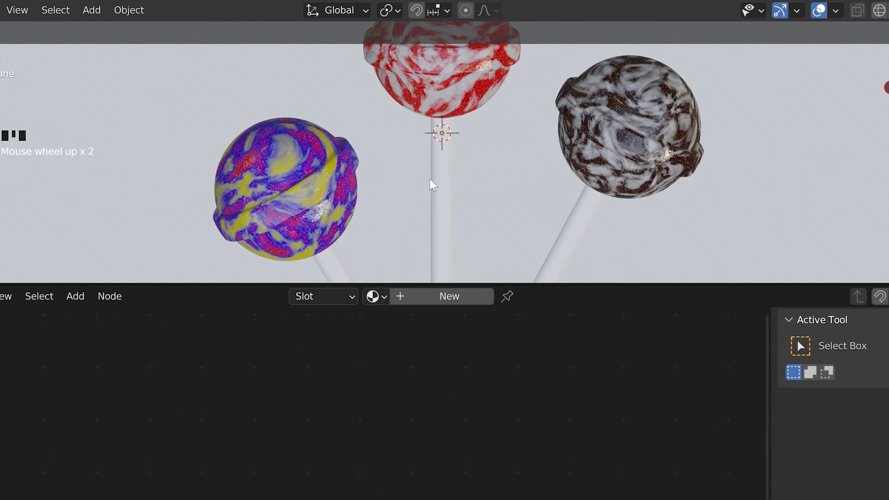
{"action": "scroll", "coordinate": [431, 181], "scroll_direction": "down", "scroll_amount": 3}
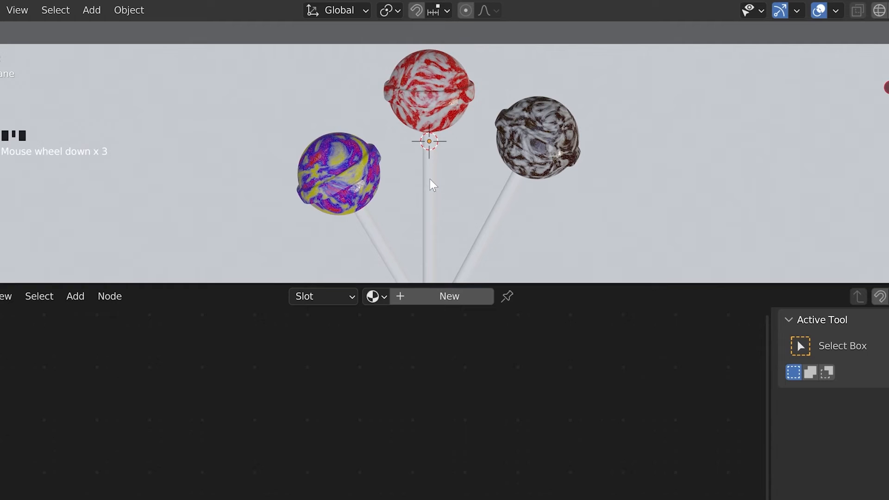
{"action": "left_click", "coordinate": [368, 202]}
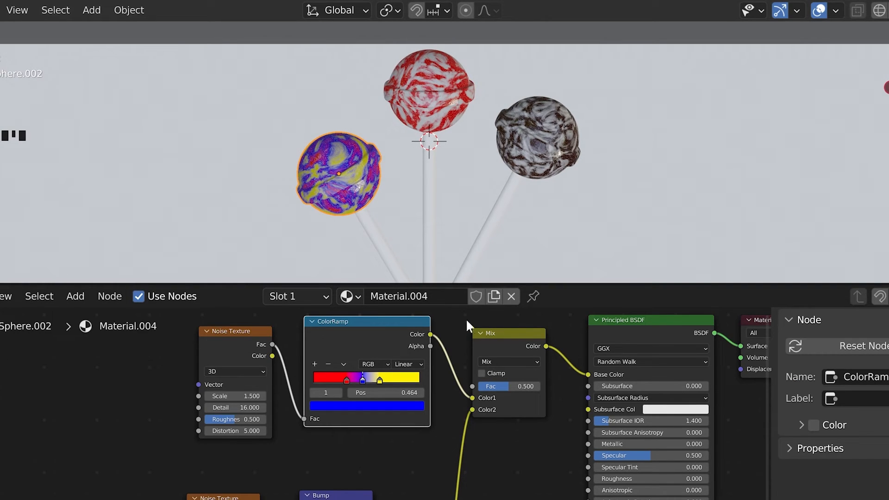
- Create a new material for the floor plane and set its base color to purple
{"action": "left_click_drag", "start_coordinate": [460, 283], "coordinate": [460, 302]}
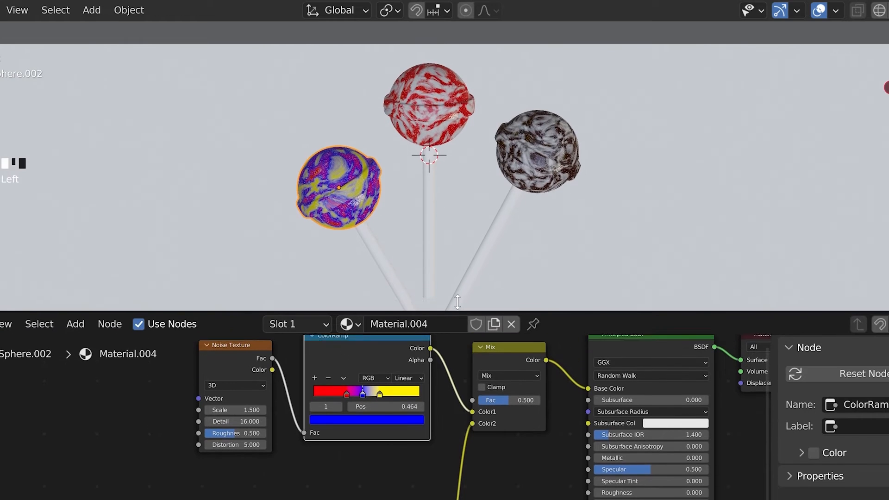
{"action": "left_click", "coordinate": [556, 238]}
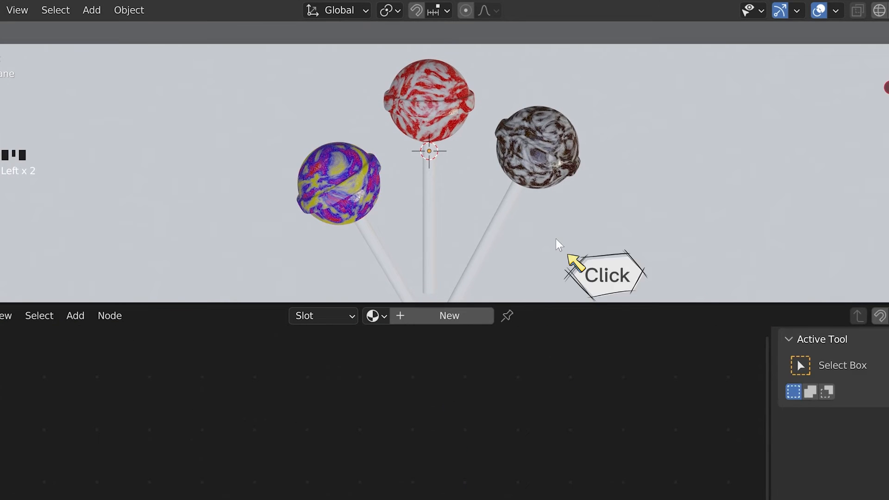
{"action": "left_click", "coordinate": [456, 314]}
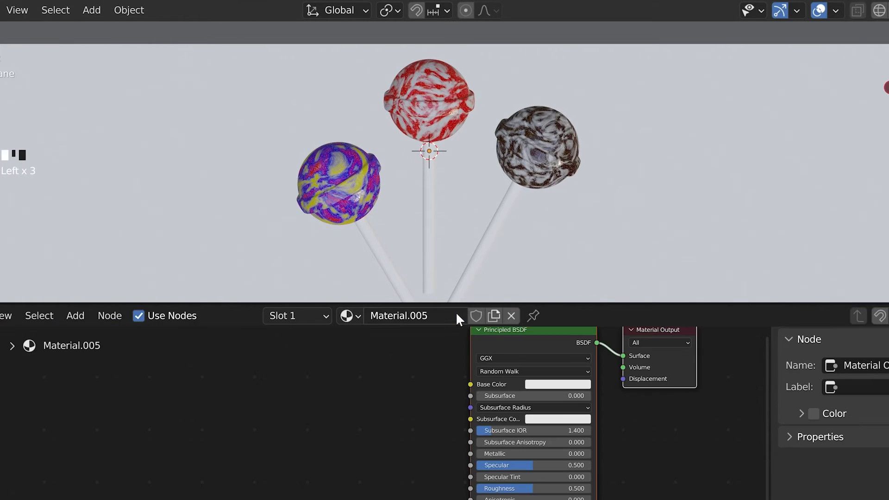
{"action": "left_click", "coordinate": [558, 384]}
{"action": "left_click_drag", "start_coordinate": [570, 272], "coordinate": [596, 271]}
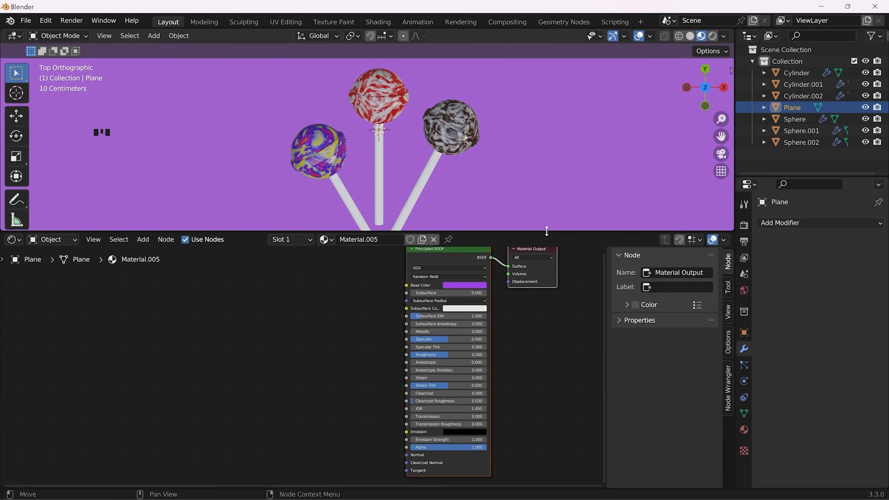
- Enlarge the 3D viewport, add a camera to the scene and look through it
{"action": "left_click_drag", "start_coordinate": [547, 232], "coordinate": [568, 476]}
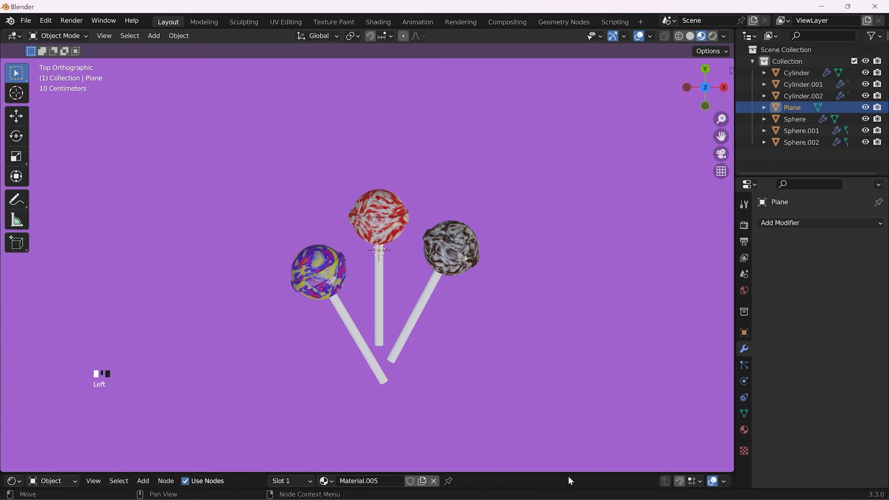
{"action": "key", "text": "shift+a"}
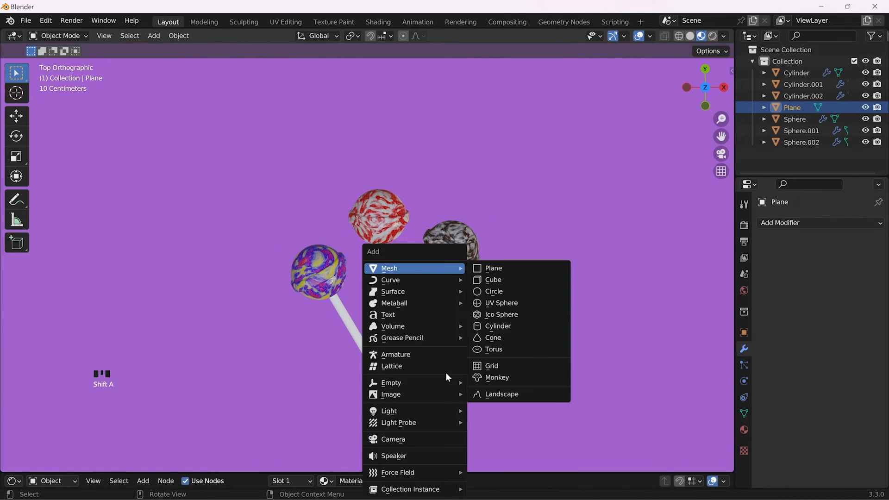
{"action": "left_click", "coordinate": [421, 440]}
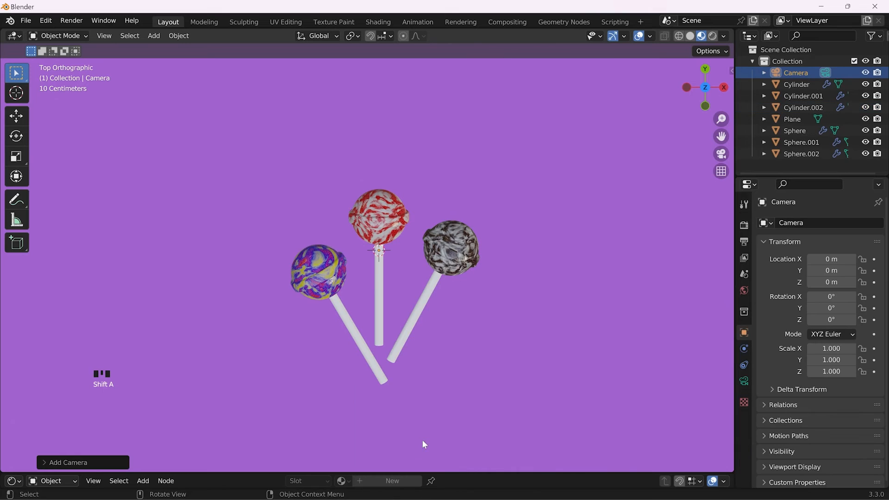
{"action": "left_click", "coordinate": [720, 156]}
- Lock the camera to the view and pull it back above the scene until the lollipops come into frame
{"action": "key", "text": "n"}
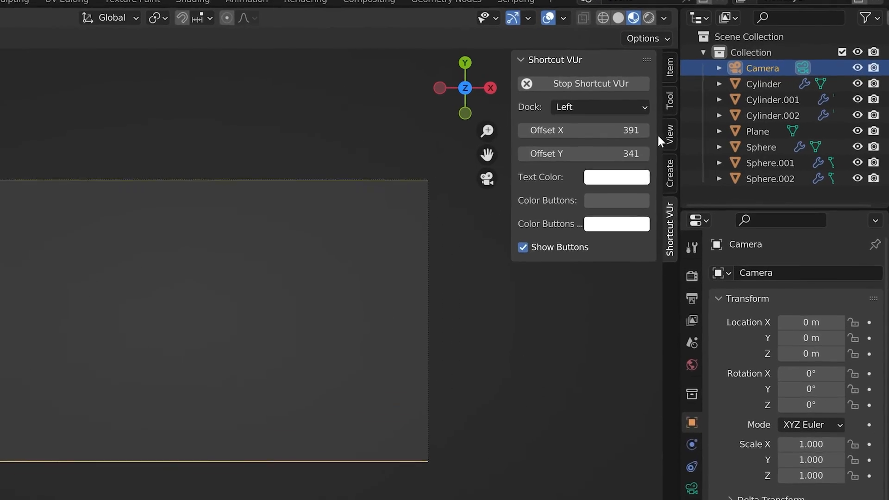
{"action": "left_click", "coordinate": [710, 125]}
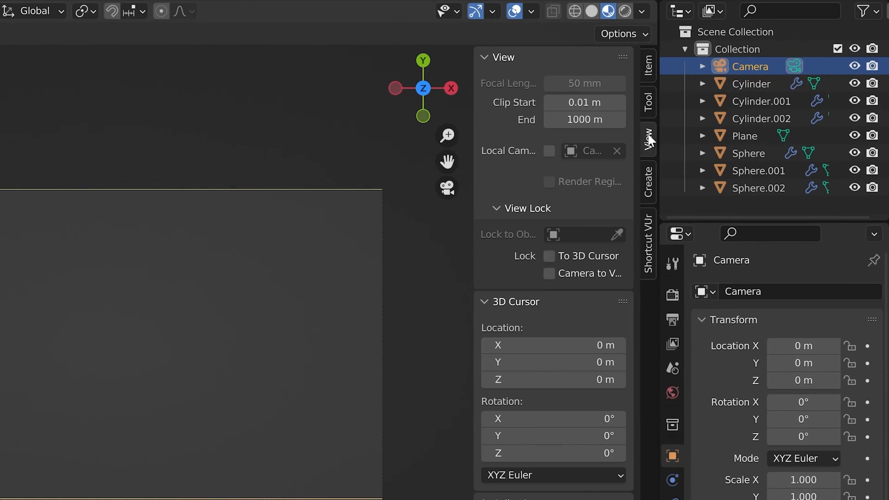
{"action": "left_click", "coordinate": [549, 274]}
{"action": "scroll", "coordinate": [329, 359], "scroll_direction": "down", "scroll_amount": 8}
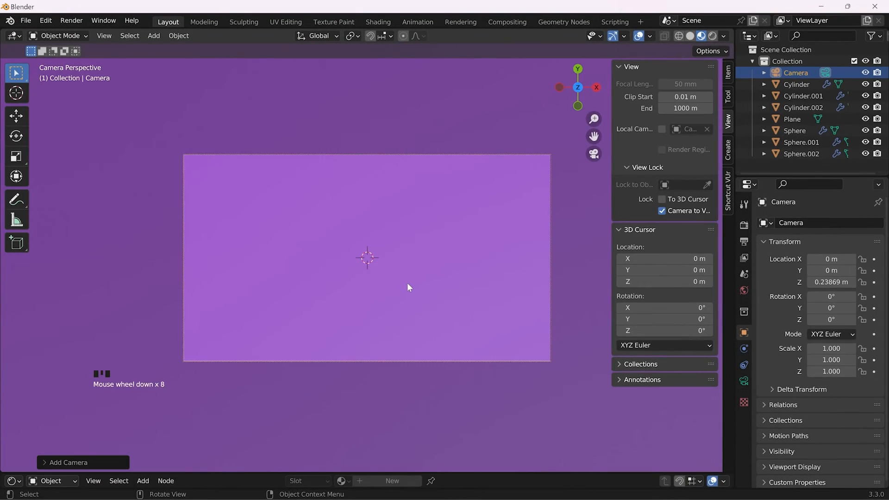
{"action": "scroll", "coordinate": [408, 287], "scroll_direction": "down", "scroll_amount": 18}
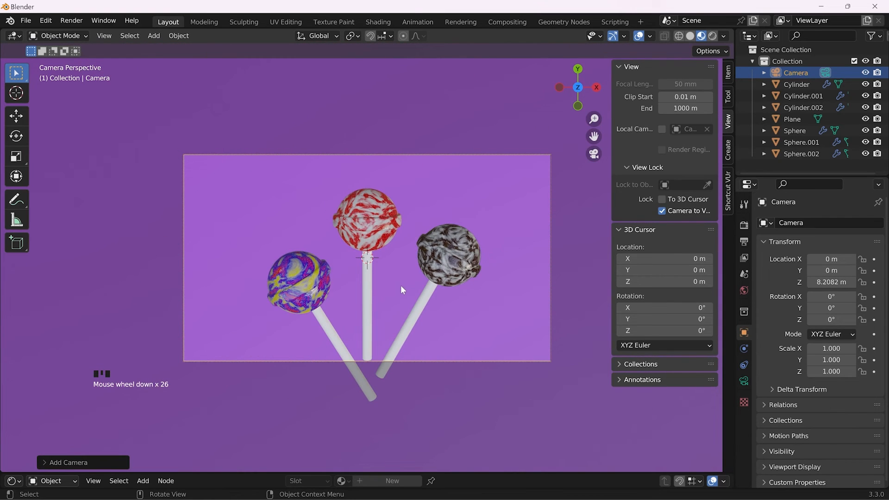
{"action": "scroll", "coordinate": [402, 285], "scroll_direction": "down", "scroll_amount": 1}
- Angle and zoom the locked camera so the lollipops are seen obliquely, with the multicoloured candy nearest
{"action": "middle_click_drag", "start_coordinate": [403, 284], "coordinate": [493, 265]}
{"action": "scroll", "coordinate": [419, 256], "scroll_direction": "up", "scroll_amount": 3}
{"action": "scroll", "coordinate": [423, 257], "scroll_direction": "down", "scroll_amount": 1}
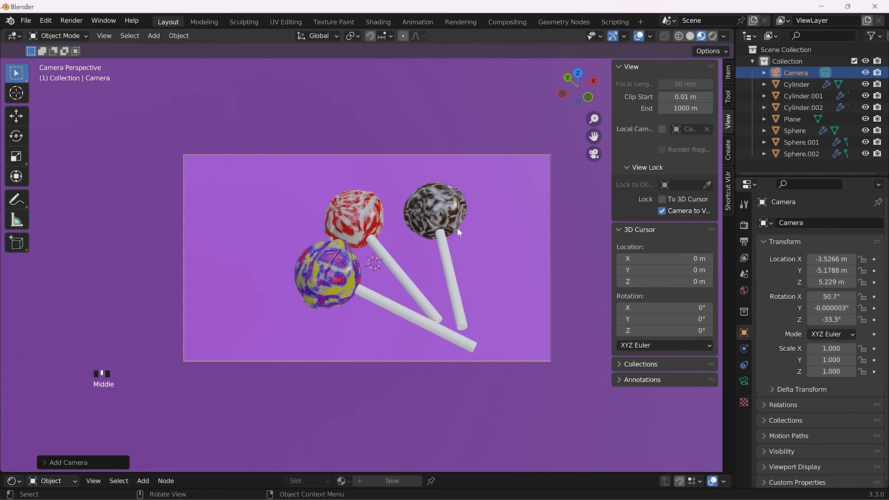
{"action": "scroll", "coordinate": [458, 229], "scroll_direction": "up", "scroll_amount": 3}
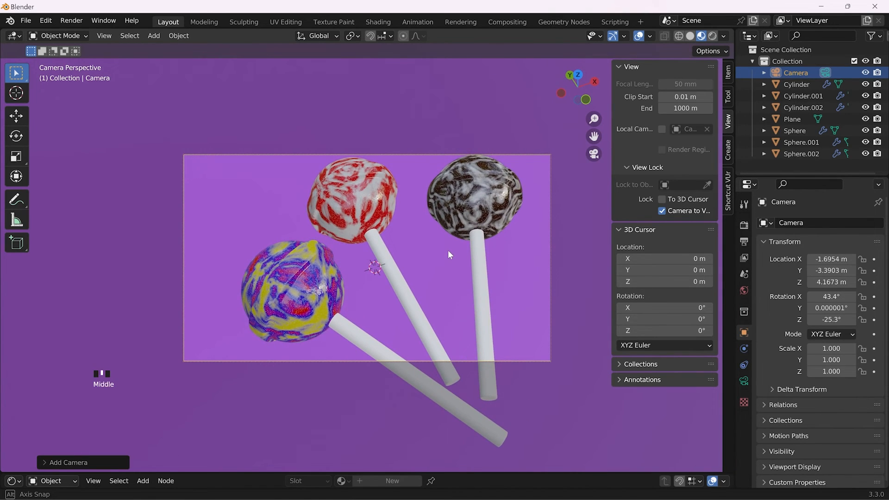
{"action": "scroll", "coordinate": [447, 250], "scroll_direction": "down", "scroll_amount": 2}
{"action": "scroll", "coordinate": [436, 255], "scroll_direction": "down", "scroll_amount": 1}
{"action": "scroll", "coordinate": [442, 257], "scroll_direction": "up", "scroll_amount": 1}
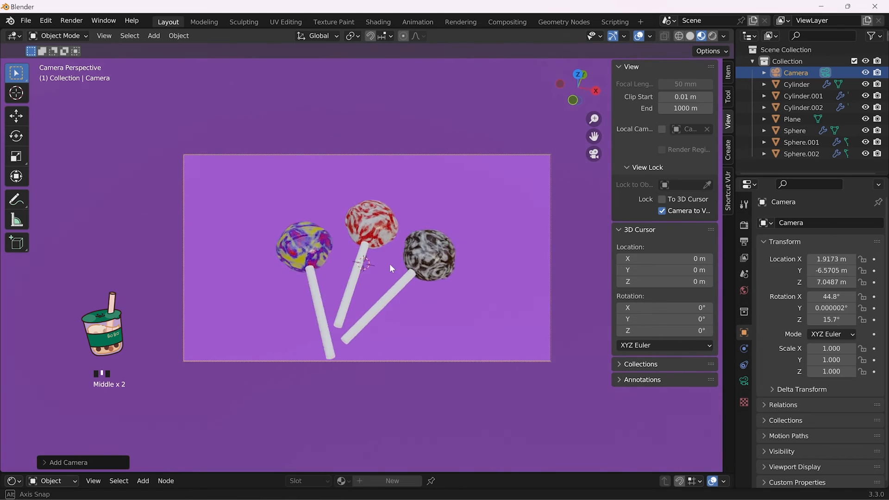
{"action": "scroll", "coordinate": [382, 260], "scroll_direction": "up", "scroll_amount": 2}
{"action": "scroll", "coordinate": [405, 269], "scroll_direction": "up", "scroll_amount": 2}
{"action": "scroll", "coordinate": [412, 271], "scroll_direction": "down", "scroll_amount": 2}
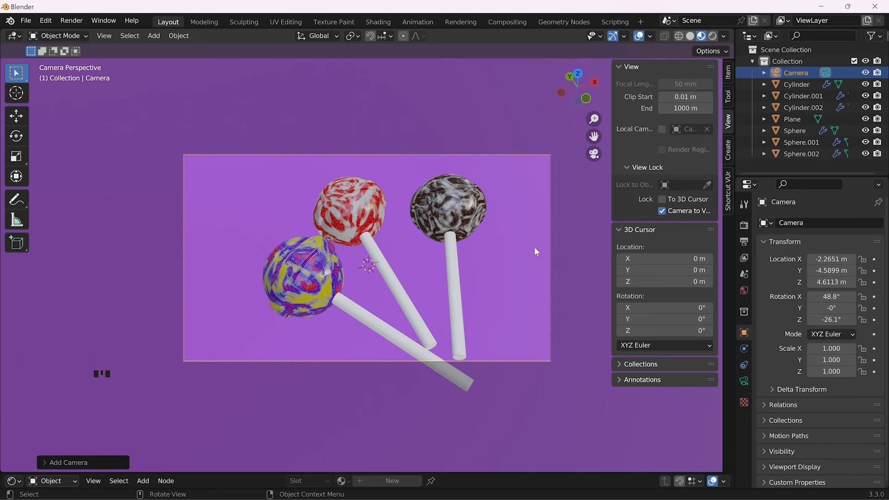
{"action": "key", "text": "n"}
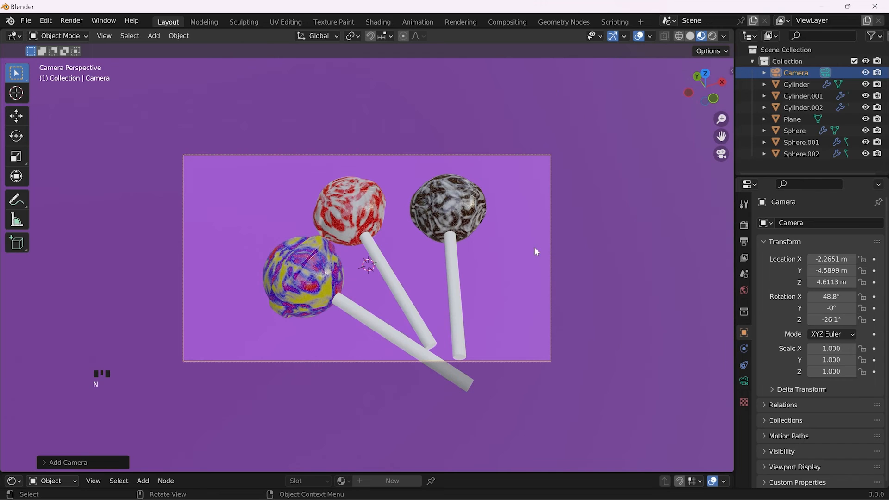
- Show the viewport in rendered shading and change the render engine to Cycles
{"action": "left_click", "coordinate": [713, 36]}
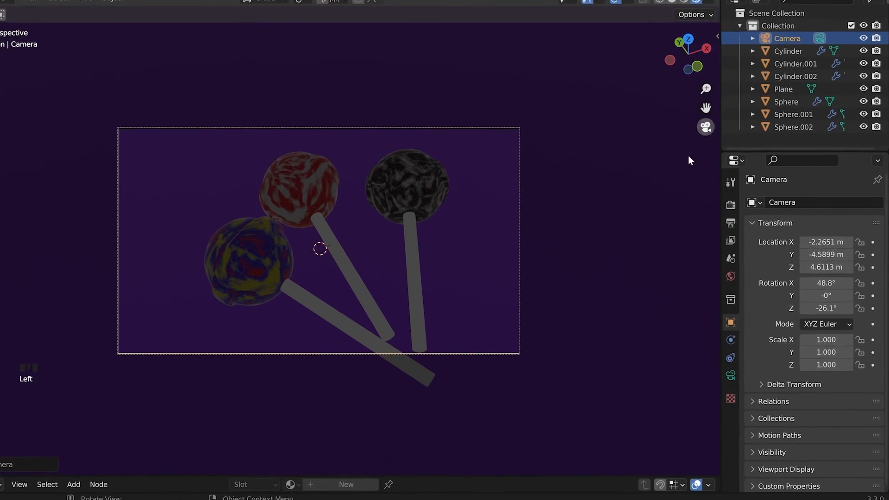
{"action": "left_click", "coordinate": [695, 150]}
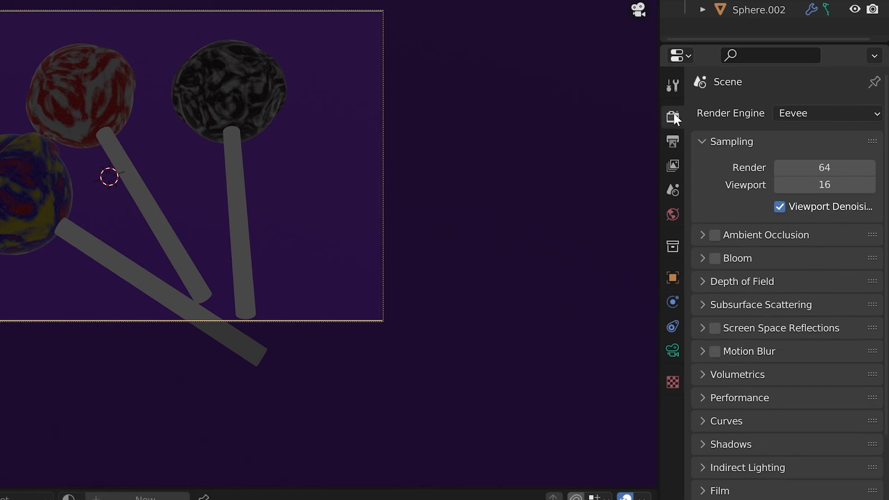
{"action": "left_click", "coordinate": [841, 116]}
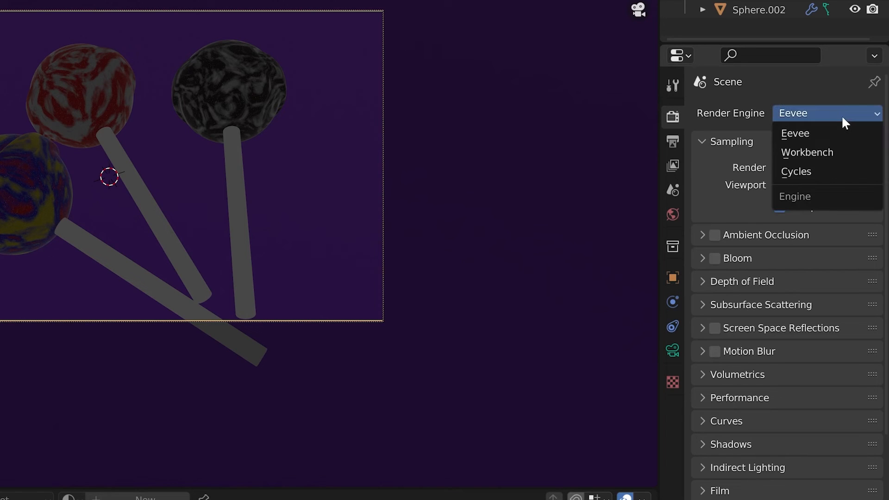
{"action": "left_click", "coordinate": [813, 173]}
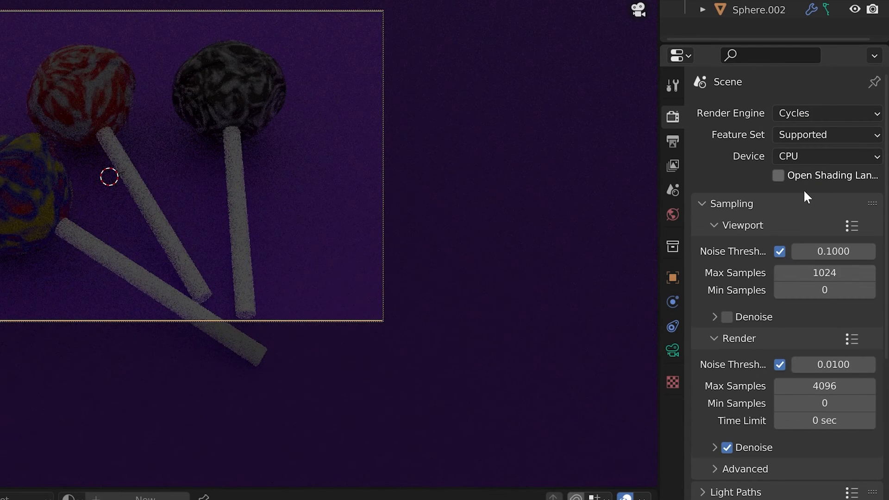
- Set the Cycles max samples to 64 for the viewport and 128 for the render, using GPU Compute as the device
{"action": "left_click", "coordinate": [825, 274]}
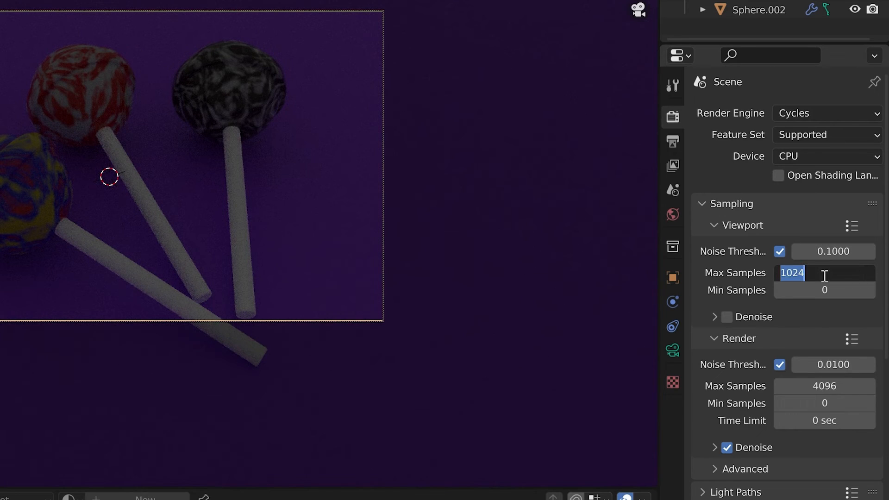
{"action": "type", "text": "64"}
{"action": "key", "text": "Return"}
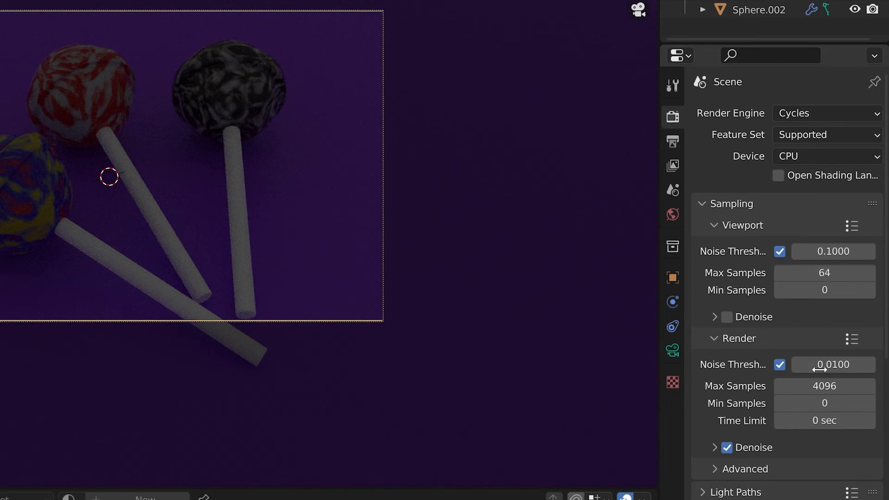
{"action": "left_click", "coordinate": [832, 389]}
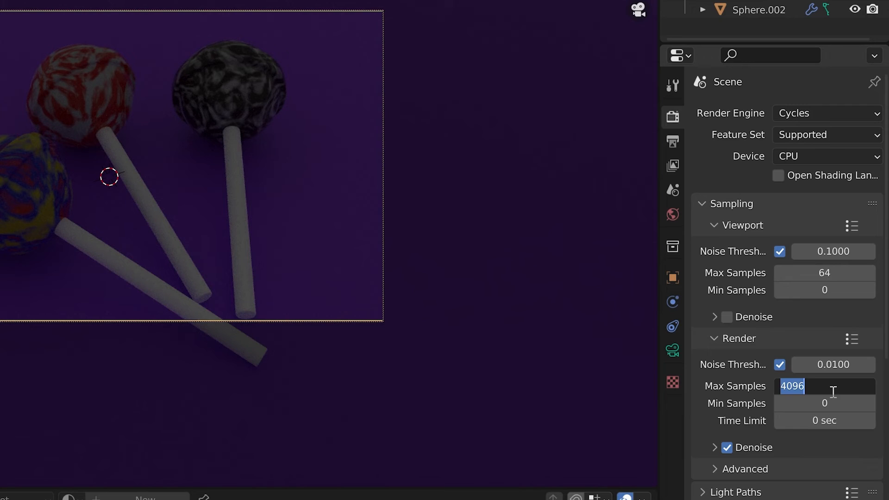
{"action": "type", "text": "128"}
{"action": "key", "text": "Return"}
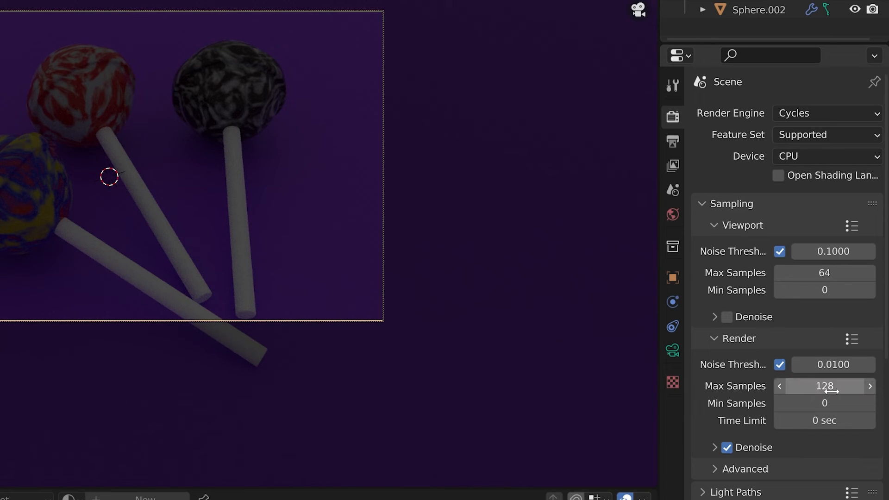
{"action": "left_click", "coordinate": [821, 158]}
{"action": "left_click", "coordinate": [808, 195]}
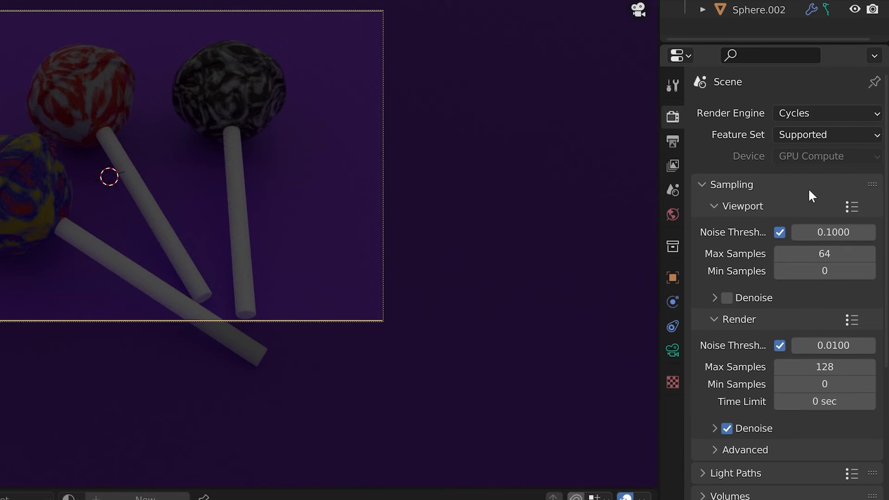
- Add a point light and raise it about 2.3 m along Z above the lollipops
{"action": "key", "text": "shift+a"}
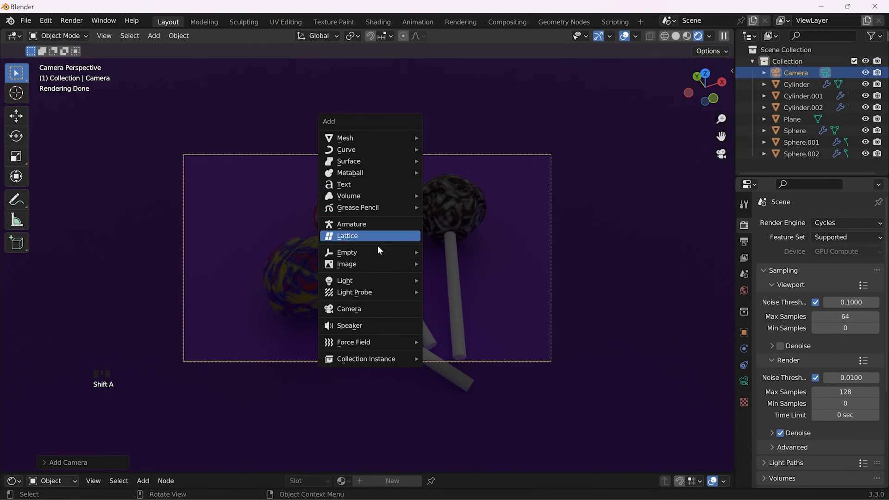
{"action": "mouse_move", "coordinate": [381, 283]}
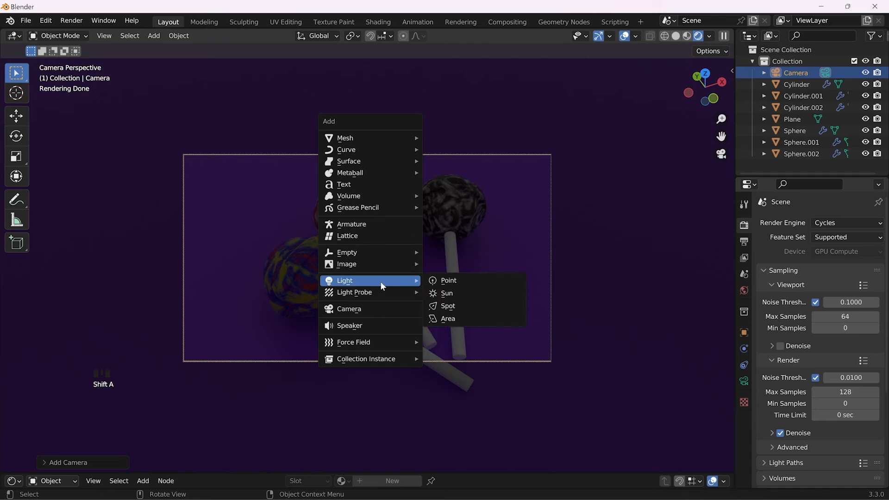
{"action": "left_click", "coordinate": [451, 281]}
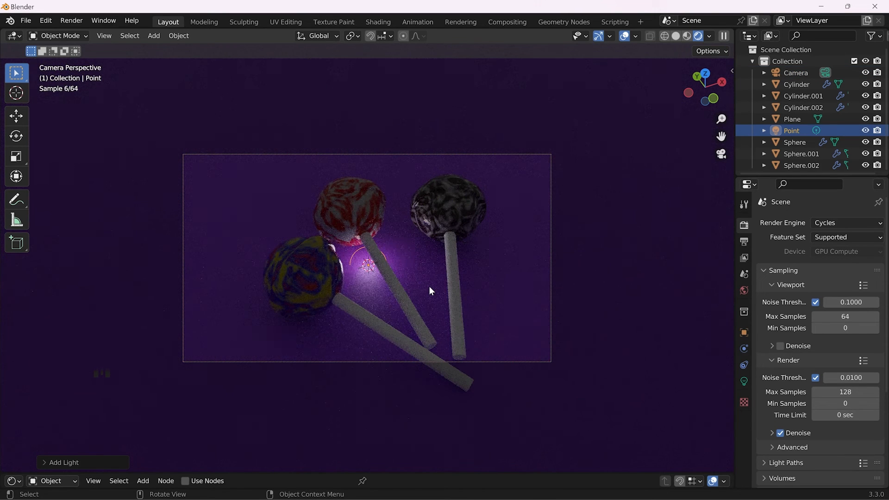
{"action": "key", "text": "g"}
{"action": "key", "text": "z"}
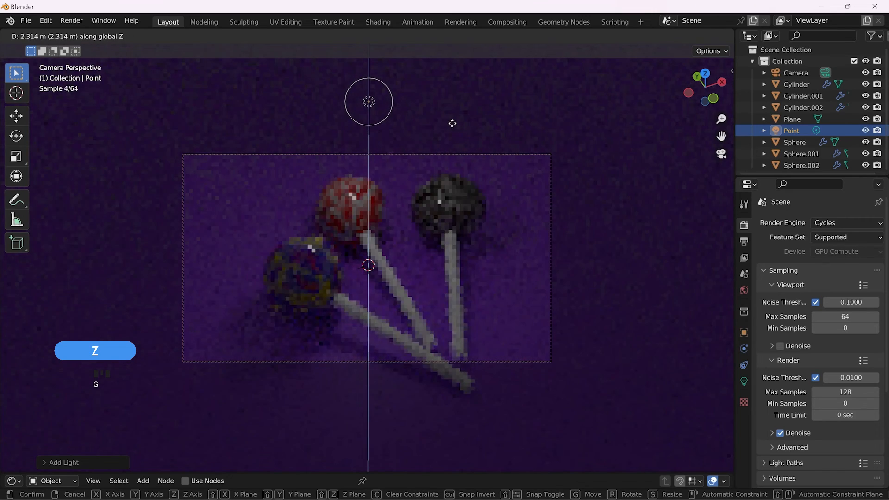
{"action": "left_click", "coordinate": [453, 118]}
- Move the point light along negative X toward the multicoloured candy's side and adjust its position along Y
{"action": "key", "text": "g"}
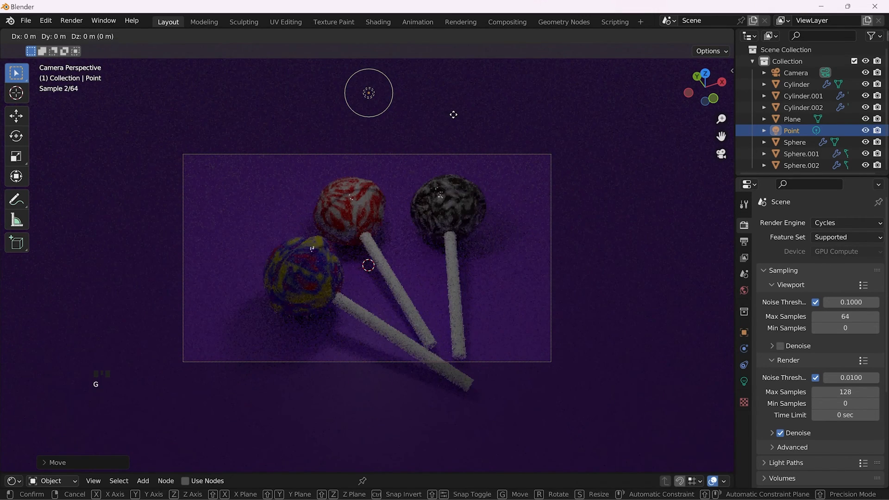
{"action": "key", "text": "x"}
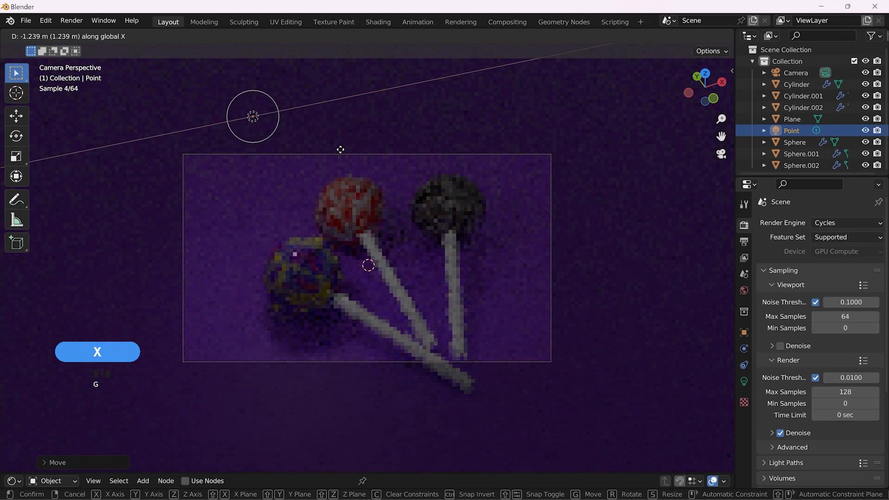
{"action": "key", "text": "y"}
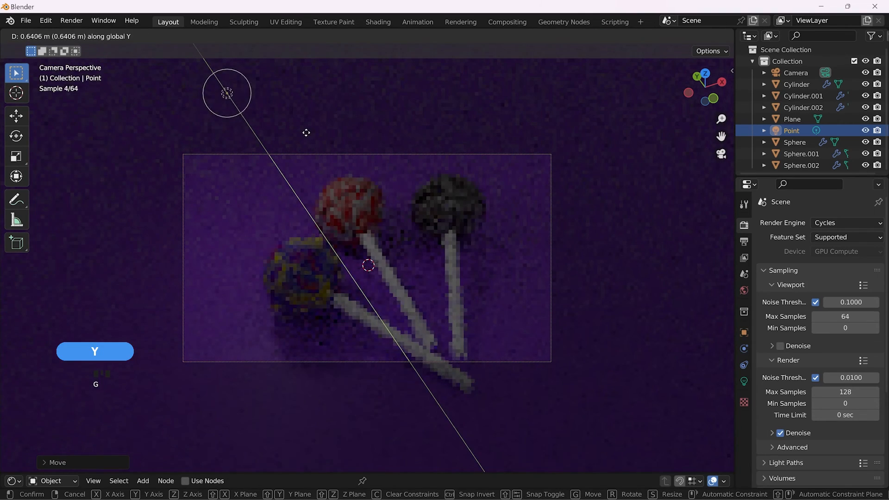
{"action": "left_click", "coordinate": [327, 170]}
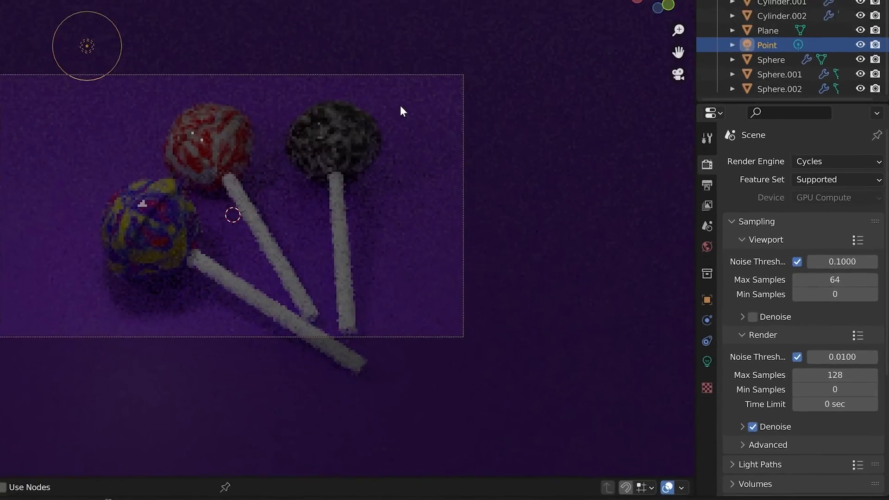
- Set the point light's power to 1500 W
{"action": "left_click", "coordinate": [674, 344]}
{"action": "left_click", "coordinate": [808, 226]}
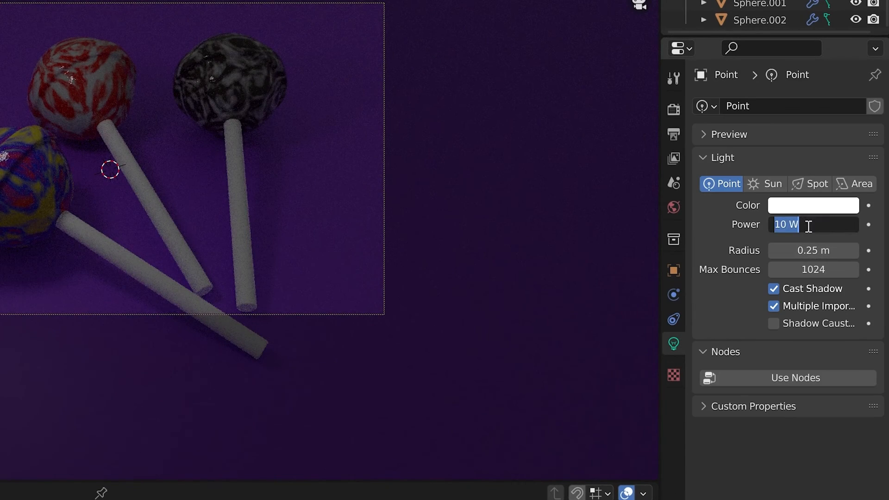
{"action": "type", "text": "1000"}
{"action": "key", "text": "Return"}
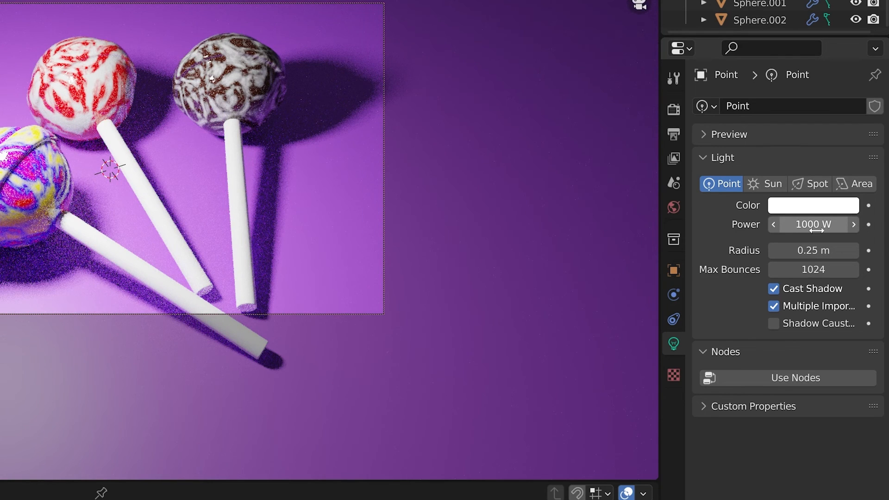
{"action": "left_click", "coordinate": [817, 230]}
{"action": "type", "text": "1500"}
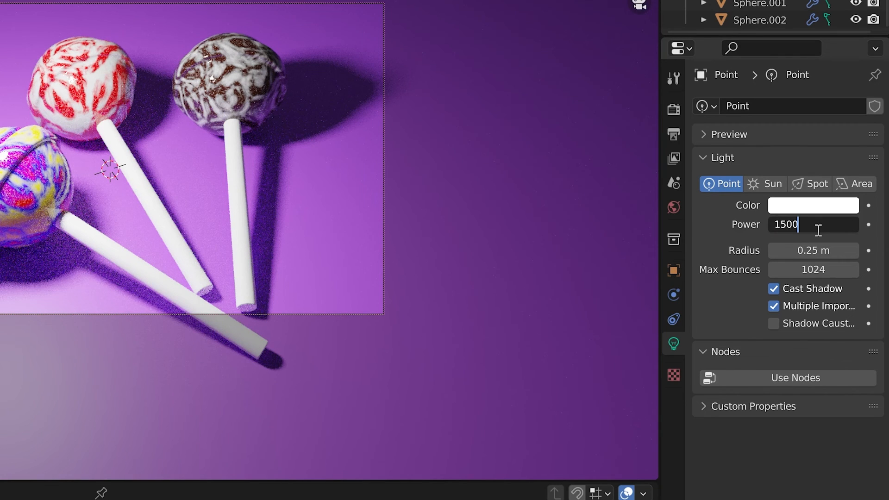
{"action": "key", "text": "Return"}
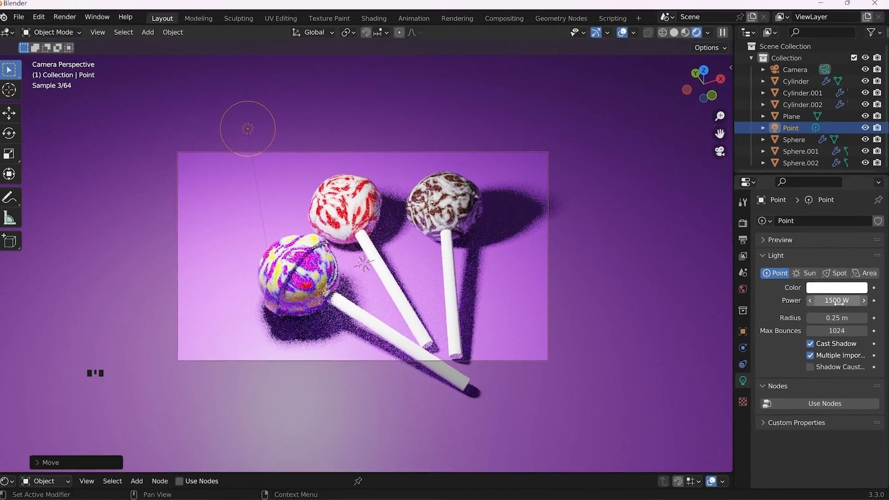
- Raise the point light further along Z to move it farther from the candies
{"action": "key", "text": "g"}
{"action": "key", "text": "z"}
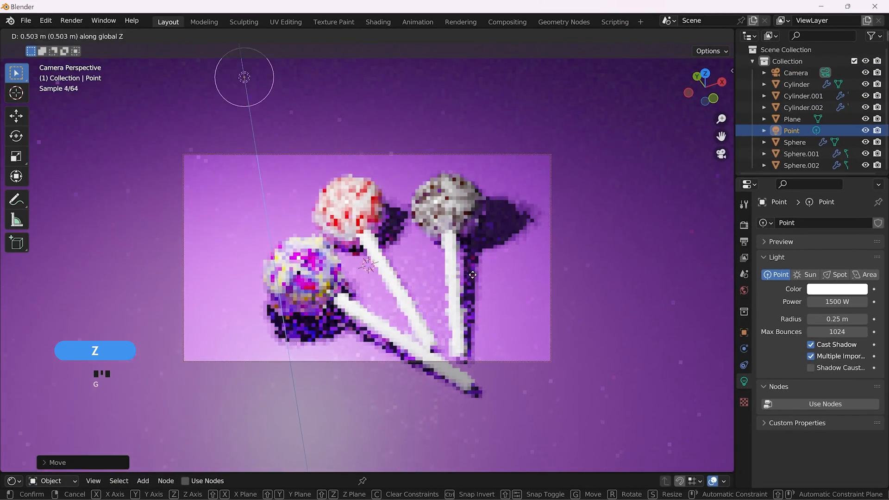
{"action": "left_click", "coordinate": [450, 236]}
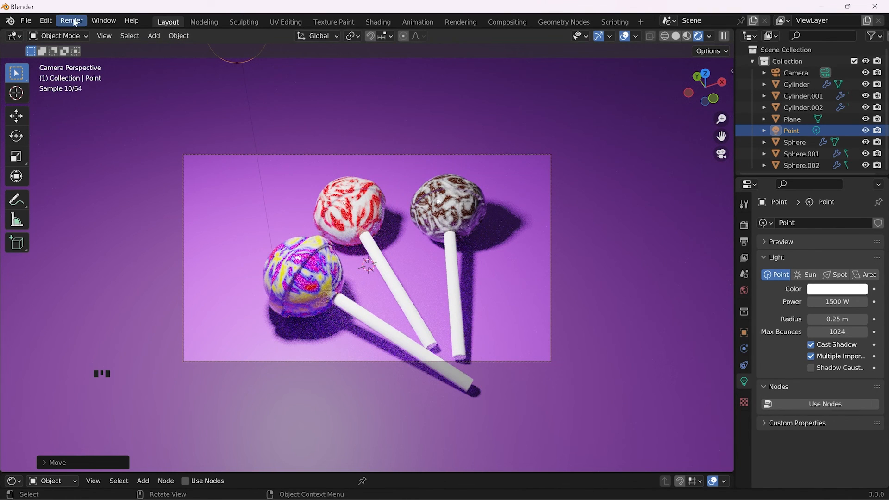
- Review the output settings for resolution, frame range and file format
{"action": "left_click", "coordinate": [744, 242]}
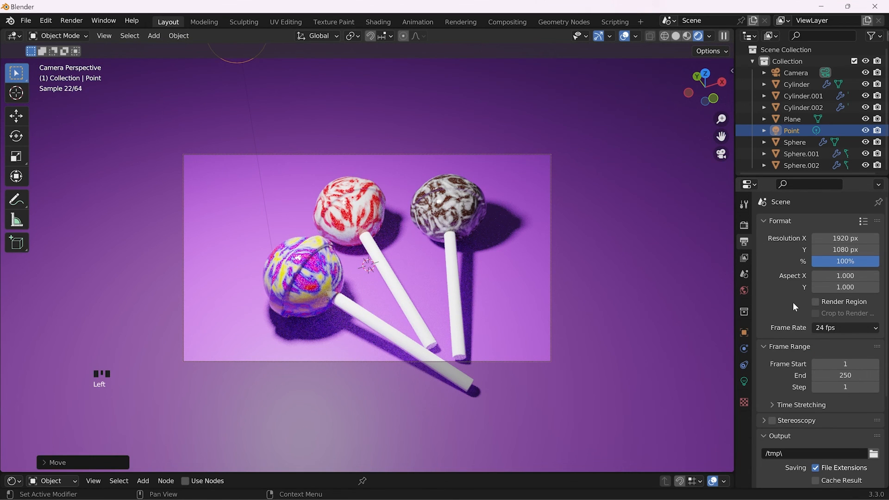
{"action": "scroll", "coordinate": [791, 306], "scroll_direction": "down", "scroll_amount": 5}
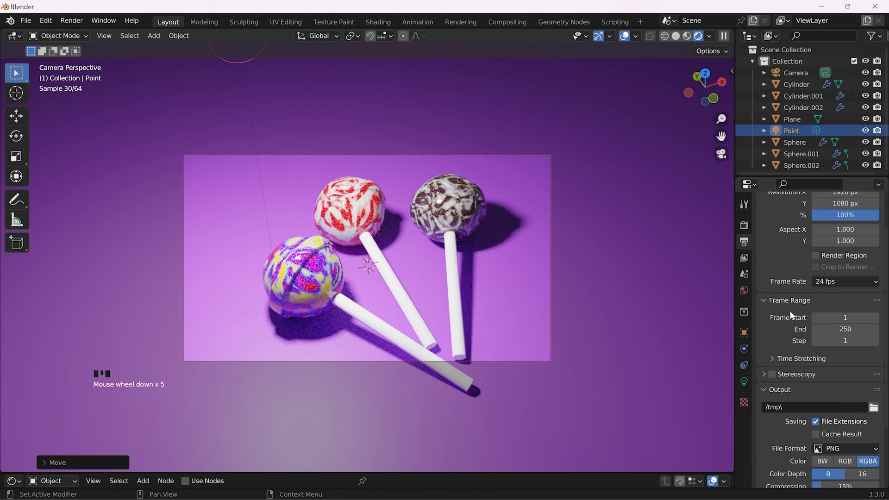
{"action": "scroll", "coordinate": [790, 312], "scroll_direction": "up", "scroll_amount": 5}
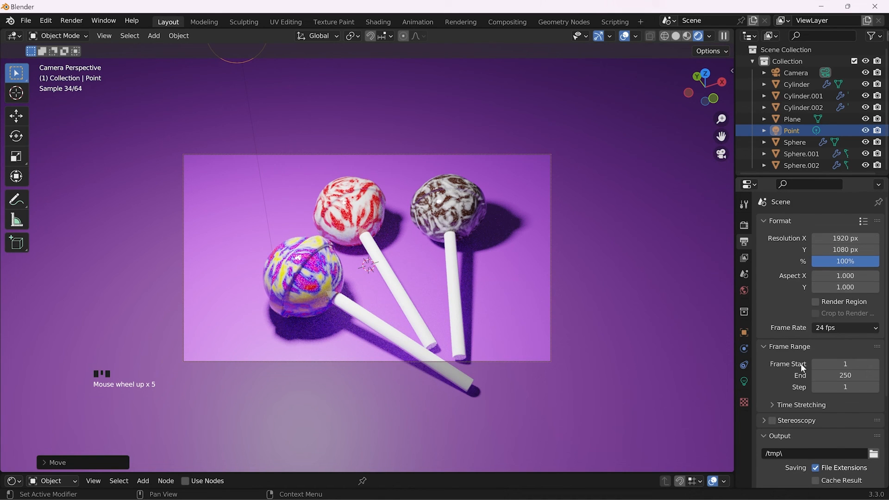
- Check the remaining output file settings and the Cycles sampling settings for viewport and final render
{"action": "scroll", "coordinate": [800, 364], "scroll_direction": "down", "scroll_amount": 10}
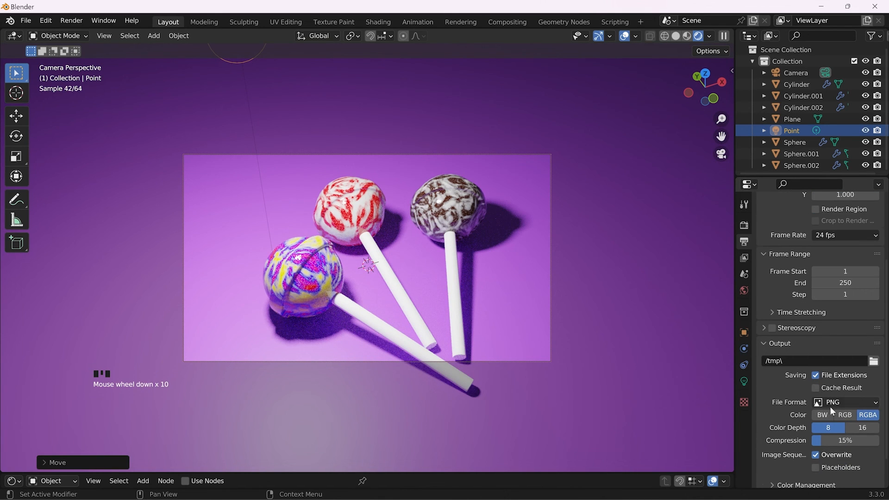
{"action": "scroll", "coordinate": [830, 407], "scroll_direction": "down", "scroll_amount": 5}
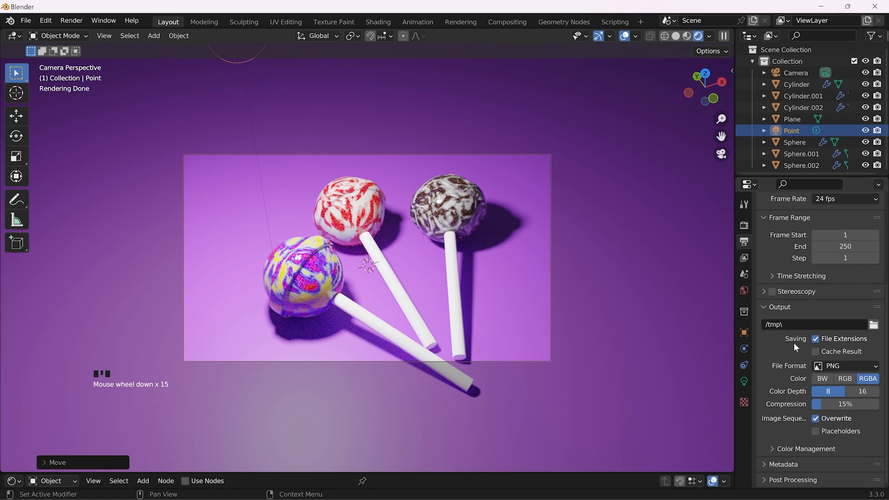
{"action": "scroll", "coordinate": [793, 352], "scroll_direction": "up", "scroll_amount": 3}
{"action": "scroll", "coordinate": [804, 319], "scroll_direction": "up", "scroll_amount": 9}
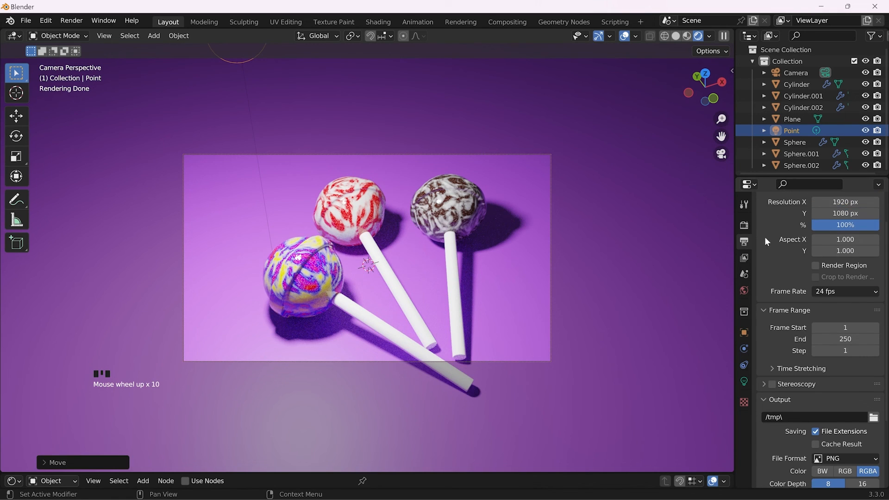
{"action": "left_click", "coordinate": [744, 225]}
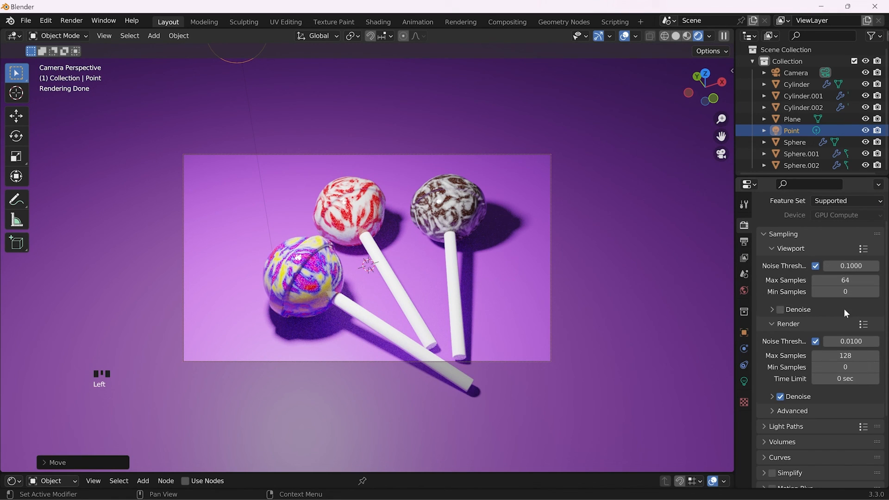
{"action": "scroll", "coordinate": [843, 308], "scroll_direction": "down", "scroll_amount": 2}
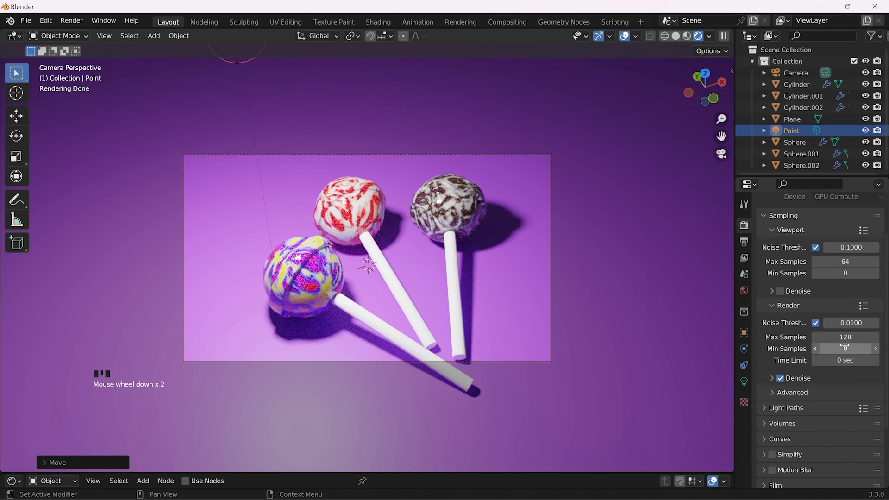
{"action": "scroll", "coordinate": [832, 349], "scroll_direction": "up", "scroll_amount": 10}
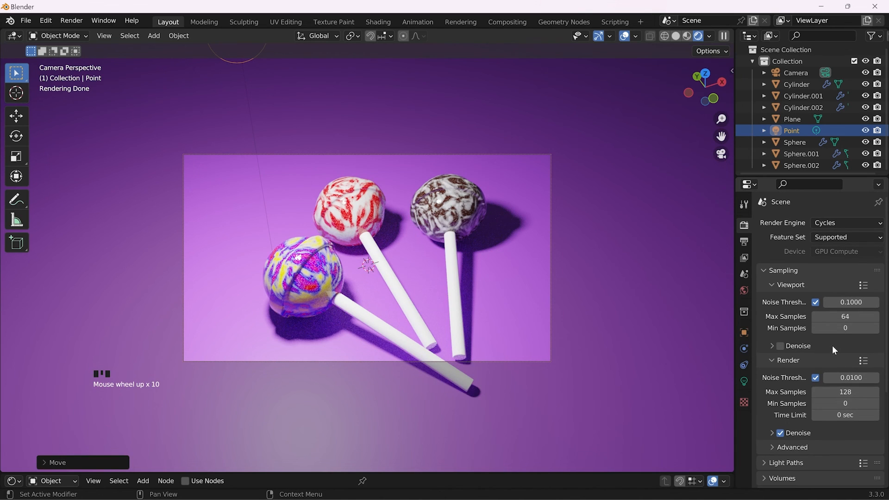
- Render the current frame as a still image and maximize the render window
{"action": "left_click", "coordinate": [82, 20]}
{"action": "left_click", "coordinate": [85, 36]}
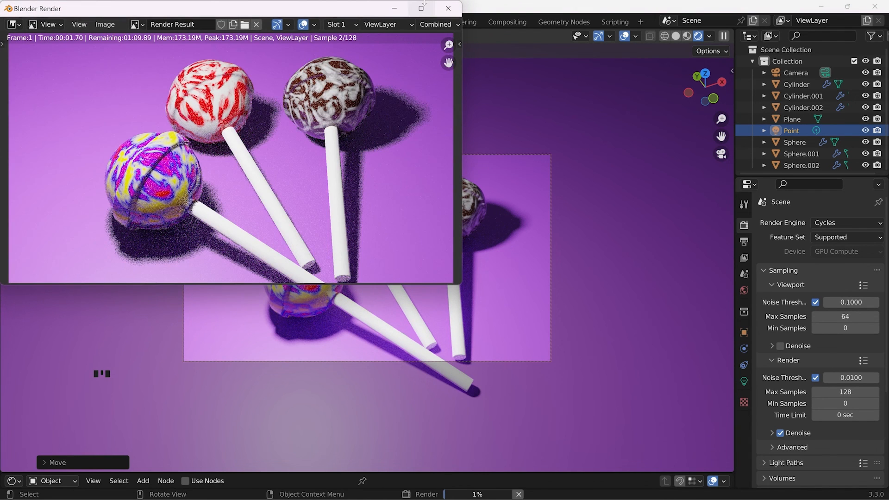
{"action": "left_click", "coordinate": [422, 9]}
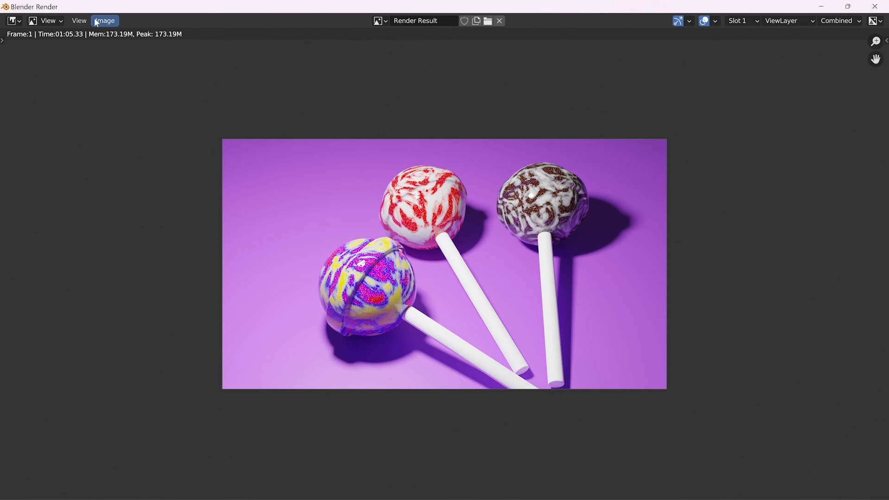
- Start saving the rendered image as a new file and browse to the folder D:\Blender\candy
{"action": "left_click", "coordinate": [97, 23]}
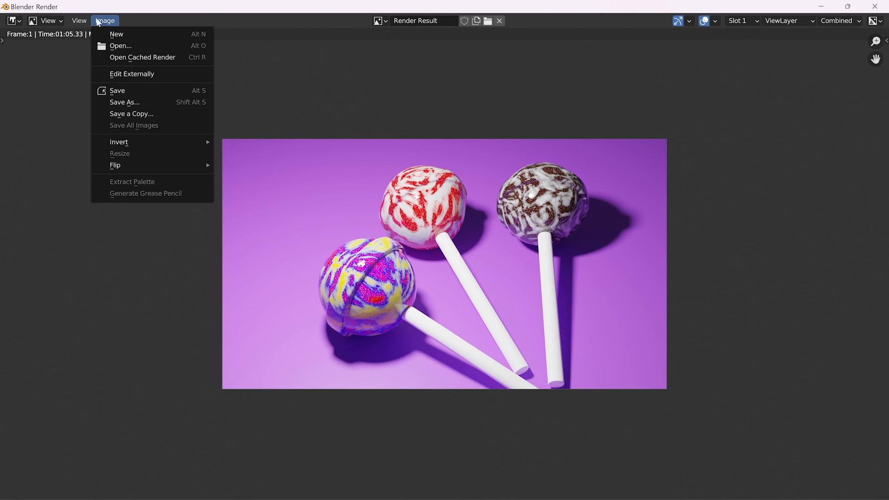
{"action": "left_click", "coordinate": [138, 104]}
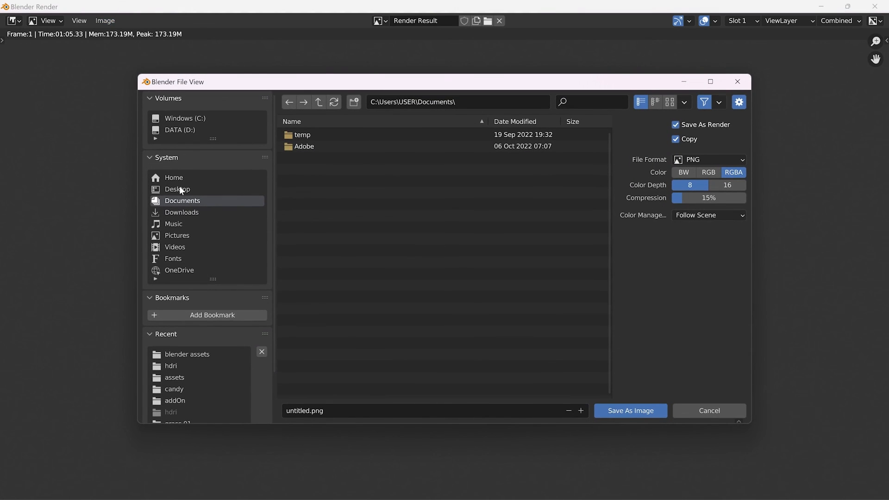
{"action": "left_click", "coordinate": [187, 131]}
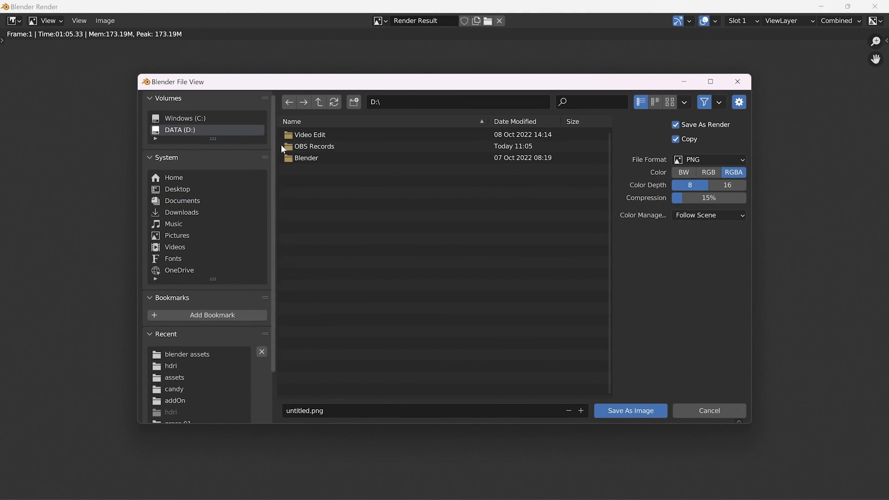
{"action": "left_click", "coordinate": [302, 159]}
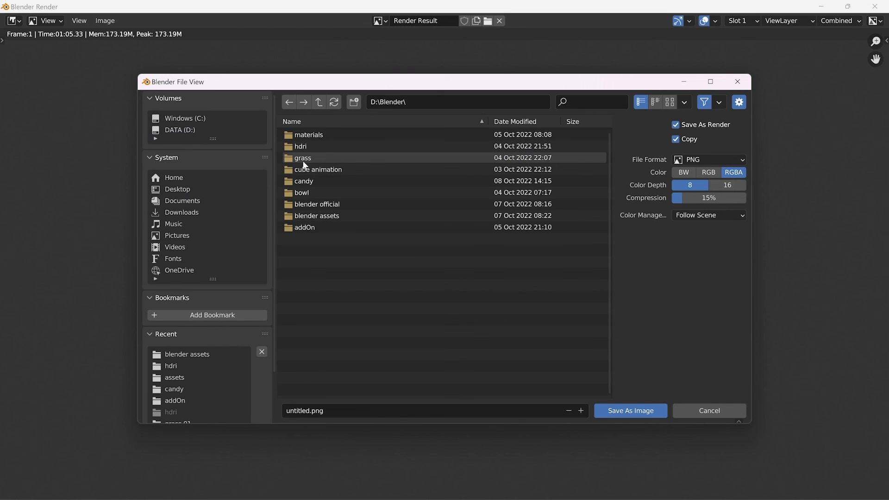
{"action": "left_click", "coordinate": [312, 181]}
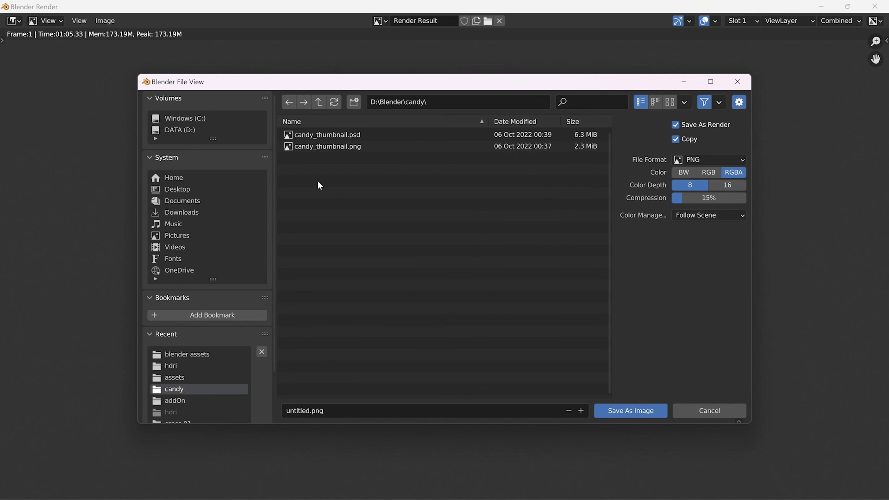
- Name the image candy_render, save it as a PNG and close the render window
{"action": "left_click", "coordinate": [427, 410]}
{"action": "type", "text": "render"}
{"action": "key", "text": "Left"}
{"action": "key", "text": "Left"}
{"action": "key", "text": "Left"}
{"action": "key", "text": "Left"}
{"action": "key", "text": "Left"}
{"action": "key", "text": "Left"}
{"action": "type", "text": "candy_"}
{"action": "left_click", "coordinate": [621, 412]}
{"action": "left_click", "coordinate": [621, 413]}
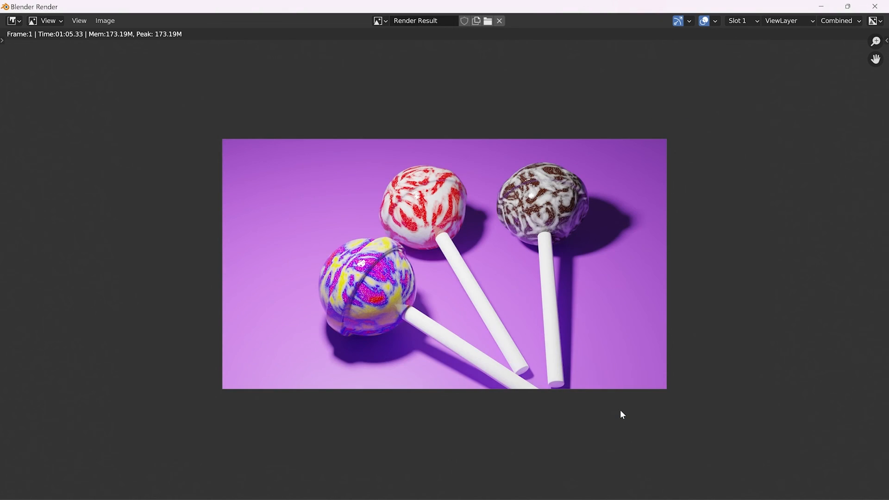
{"action": "left_click", "coordinate": [875, 6]}
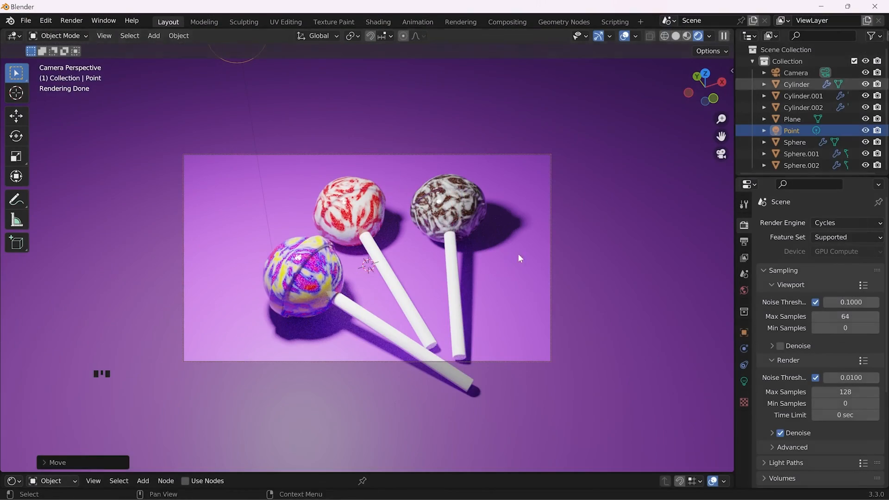